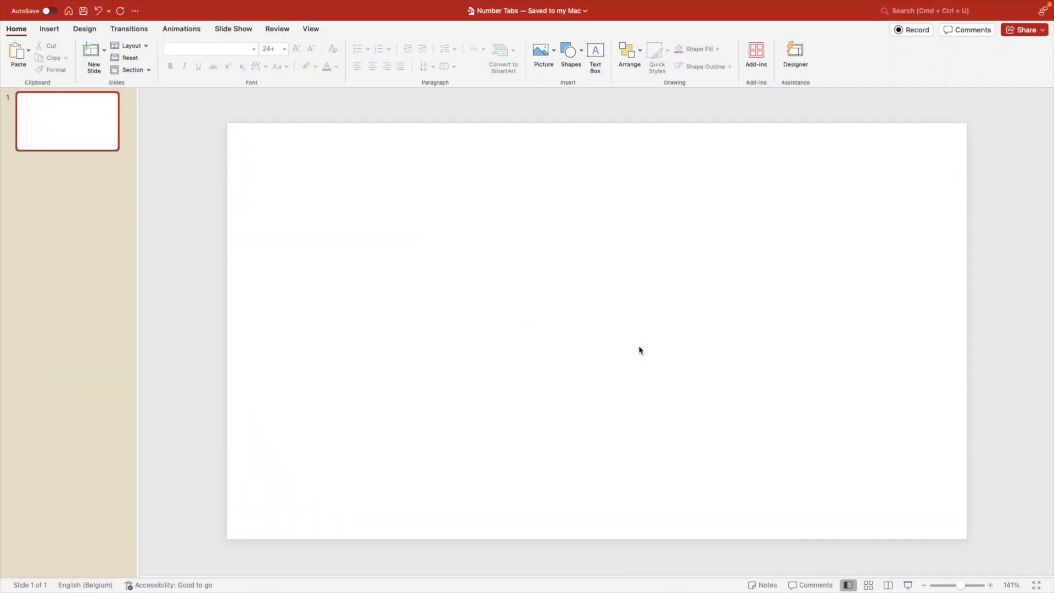
Switch the theme variant to a blue colour palette from the Design tab.
{"action": "left_click", "coordinate": [83, 31]}
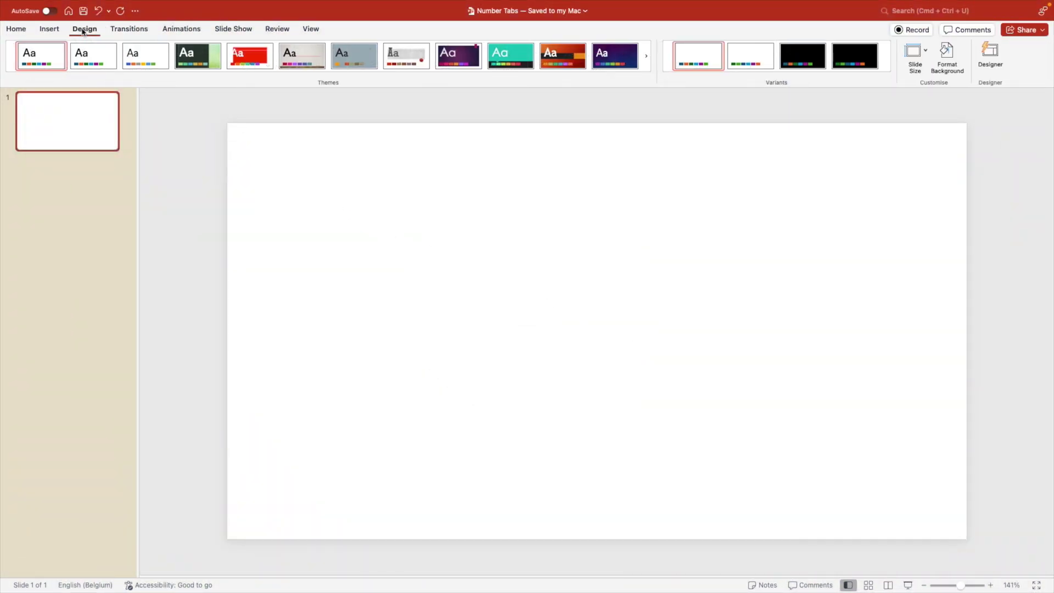
{"action": "left_click", "coordinate": [776, 75]}
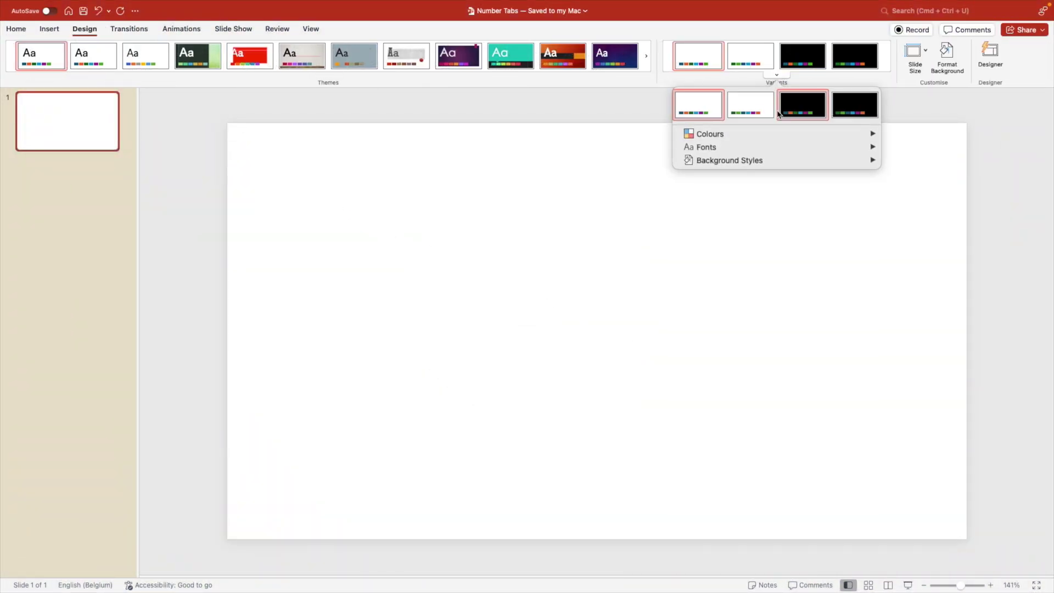
{"action": "mouse_move", "coordinate": [779, 137]}
{"action": "scroll", "coordinate": [928, 286], "scroll_direction": "up", "scroll_amount": 10}
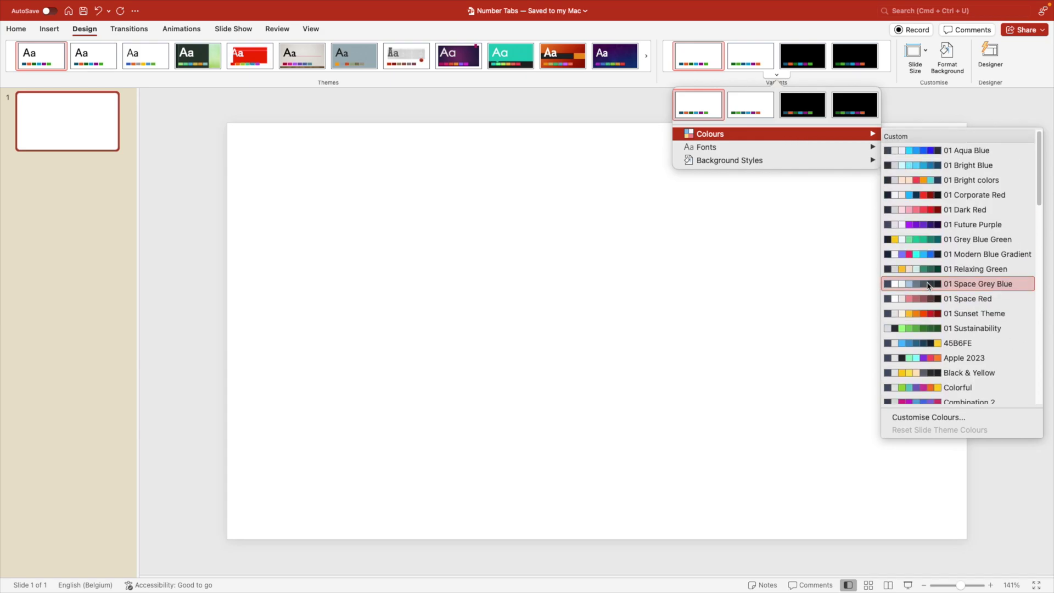
{"action": "left_click", "coordinate": [968, 165]}
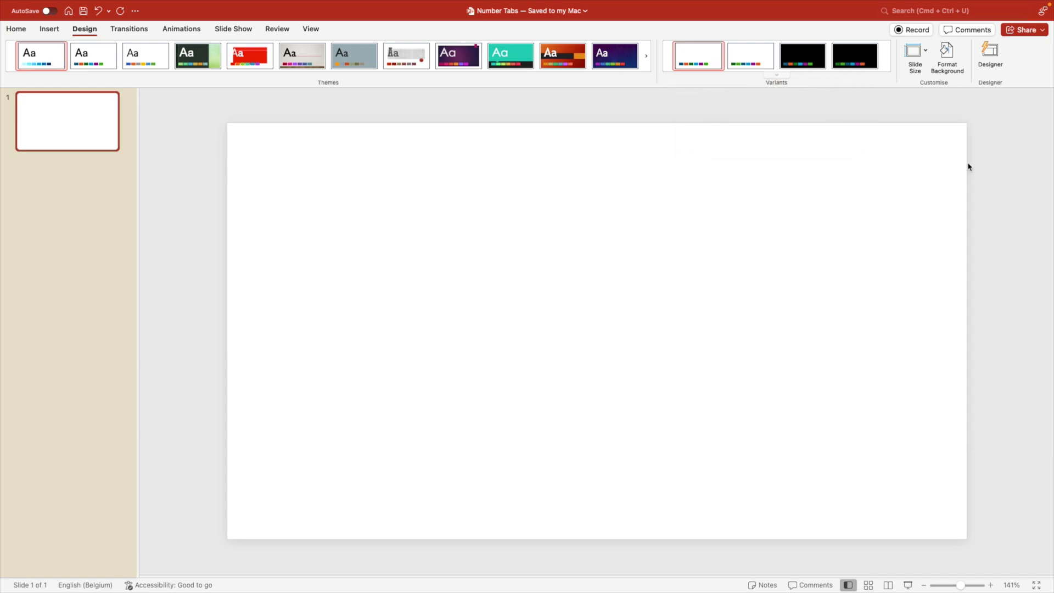
Give the slide background a gradient fill using the darkest blue preset gradient.
{"action": "left_click", "coordinate": [21, 30]}
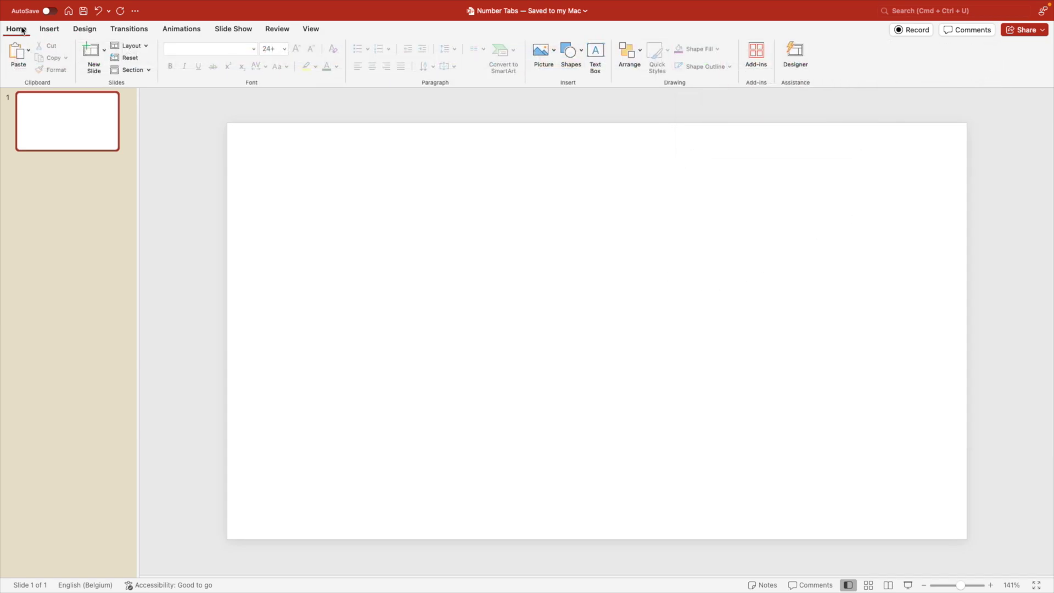
{"action": "right_click", "coordinate": [517, 297]}
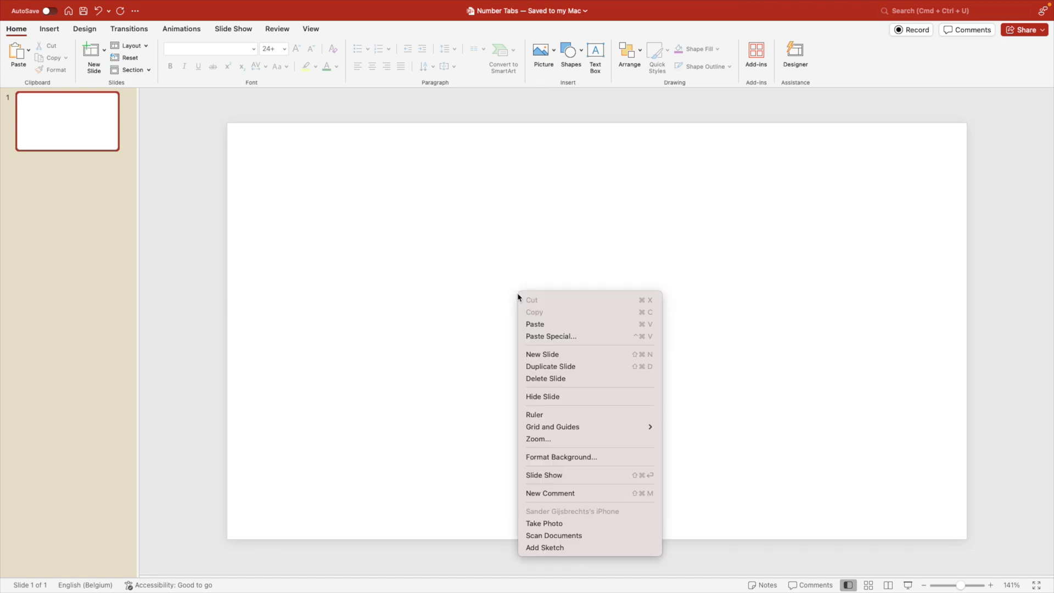
{"action": "left_click", "coordinate": [581, 458]}
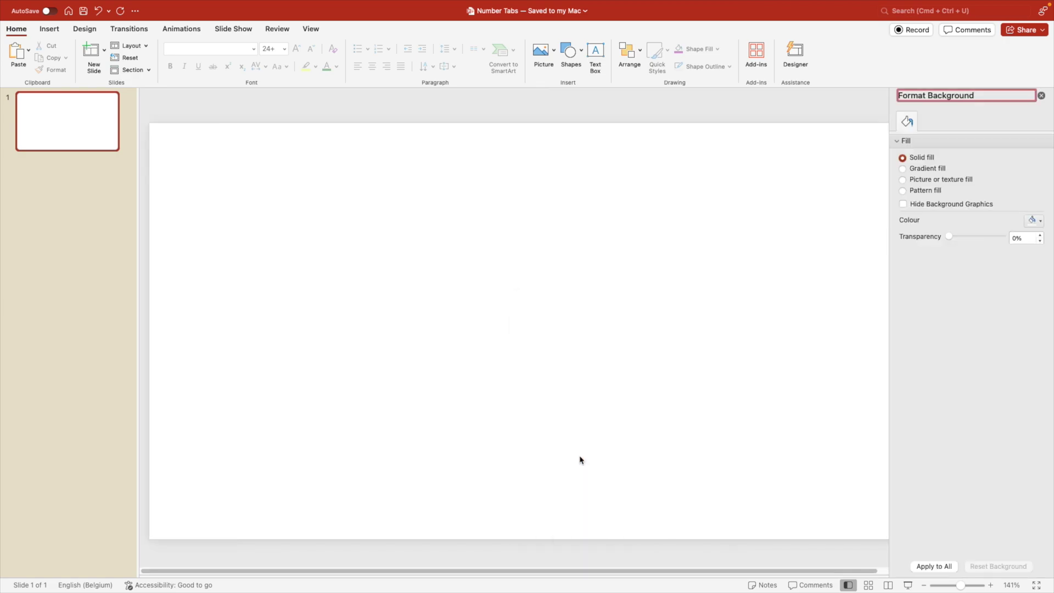
{"action": "left_click", "coordinate": [932, 169]}
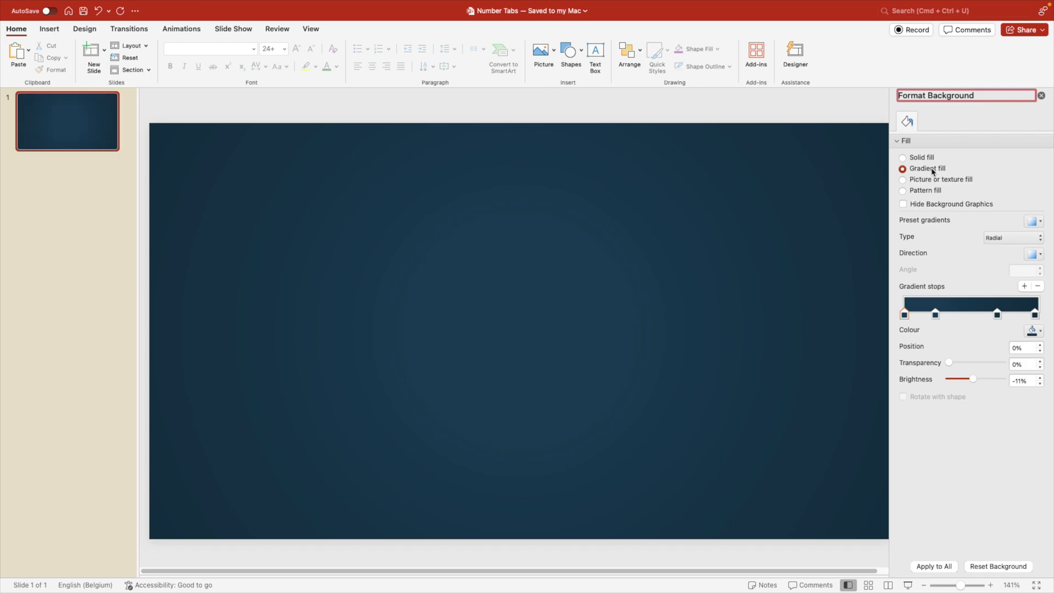
{"action": "left_click", "coordinate": [1033, 221]}
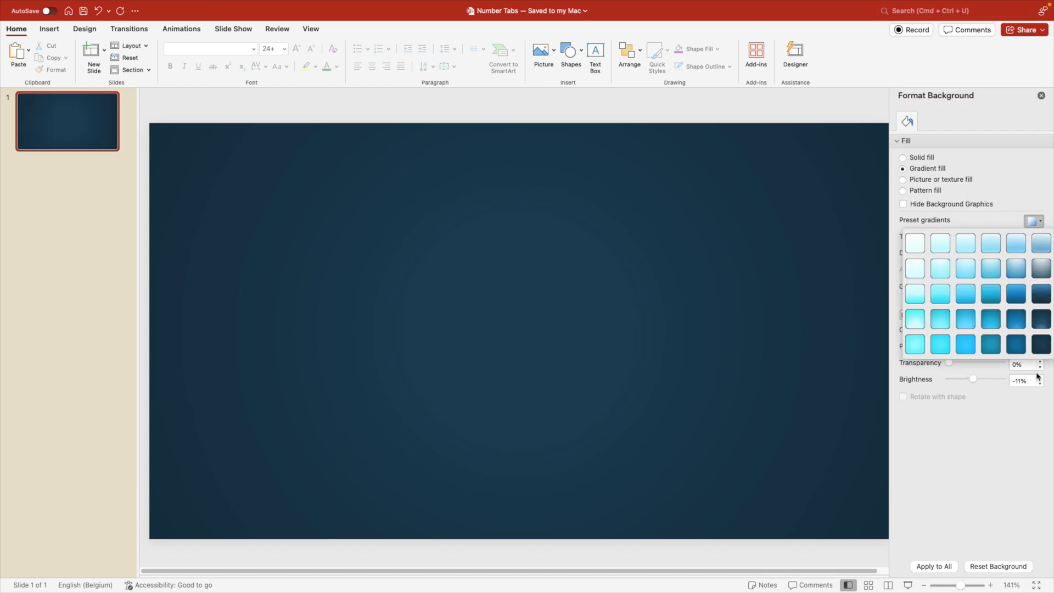
{"action": "left_click", "coordinate": [1040, 345]}
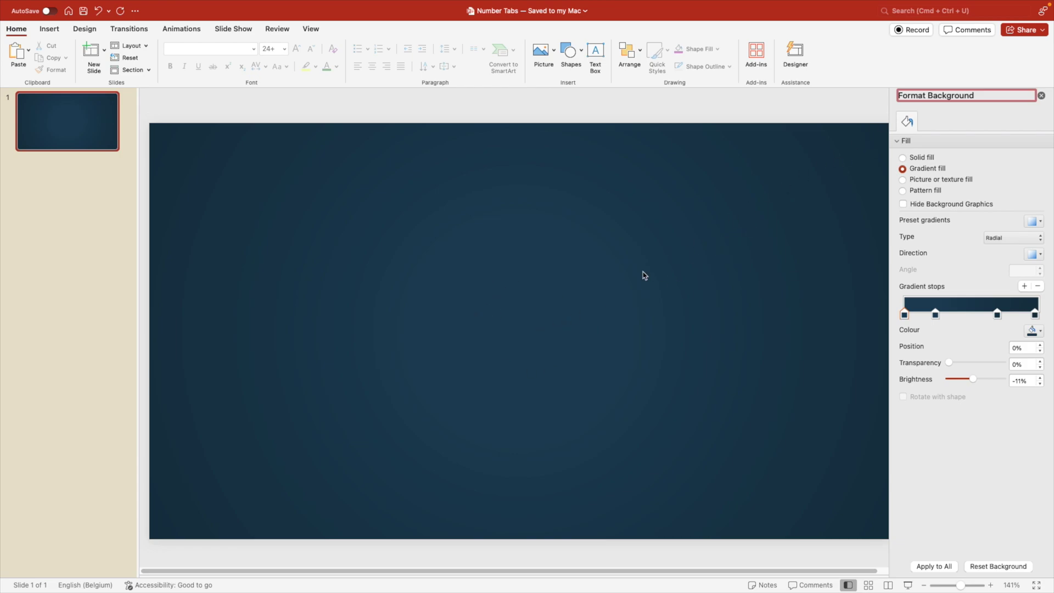
Draw a rectangle covering the slide from the right edge, leaving a strip on the left.
{"action": "left_click", "coordinate": [1040, 96]}
{"action": "left_click", "coordinate": [570, 50]}
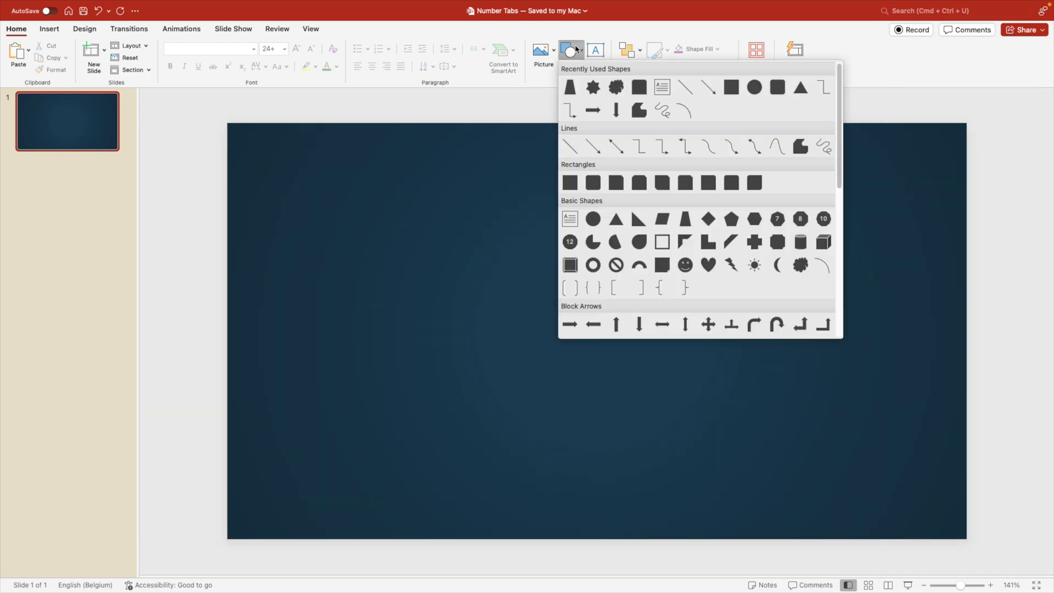
{"action": "left_click", "coordinate": [716, 87]}
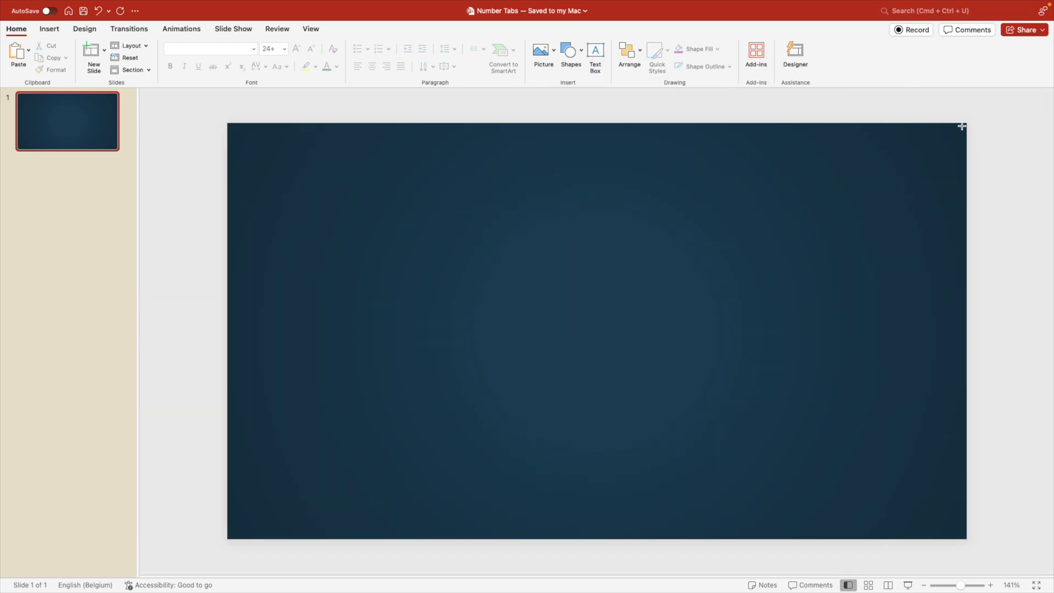
{"action": "mouse_move", "coordinate": [966, 124]}
{"action": "left_mouse_down"}
{"action": "mouse_move", "coordinate": [781, 270]}
{"action": "mouse_move", "coordinate": [506, 416]}
{"action": "mouse_move", "coordinate": [358, 549]}
{"action": "mouse_move", "coordinate": [372, 538]}
{"action": "left_mouse_up"}
Remove the rectangle's outline and fill it blue.
{"action": "left_click", "coordinate": [348, 51]}
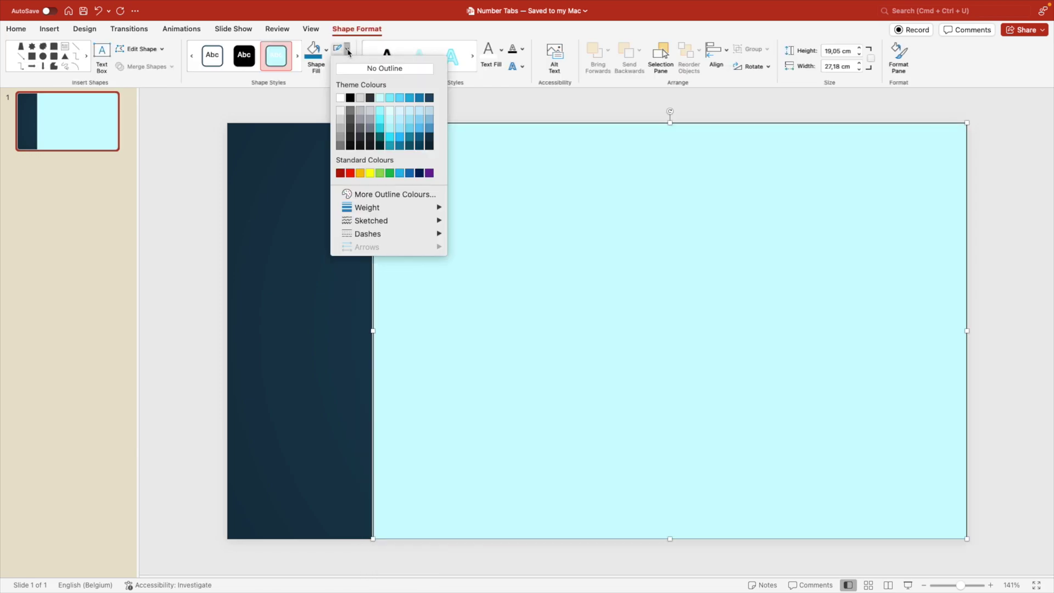
{"action": "left_click", "coordinate": [375, 68]}
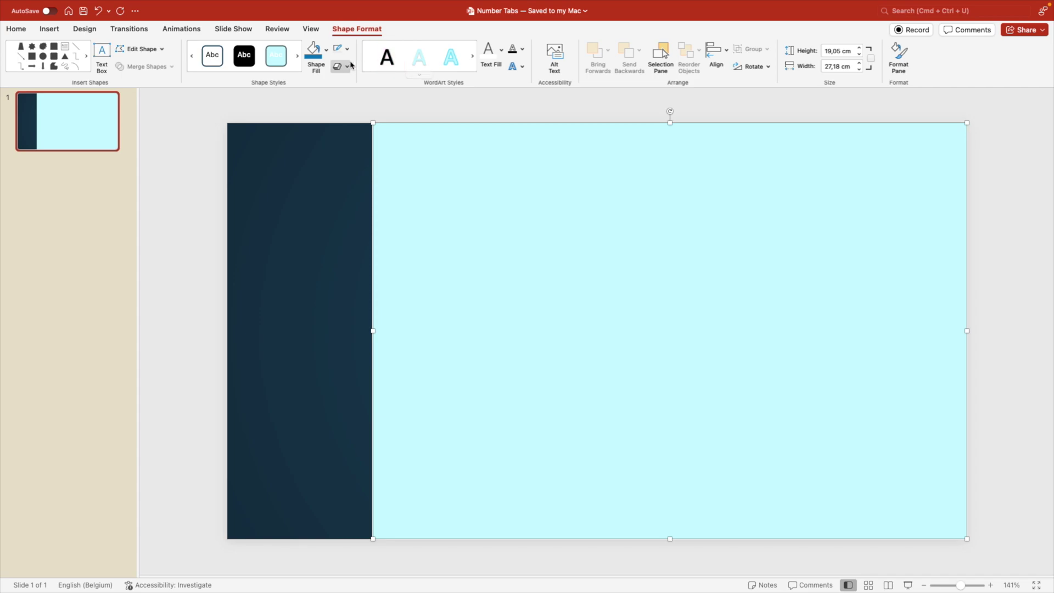
{"action": "left_click", "coordinate": [327, 52]}
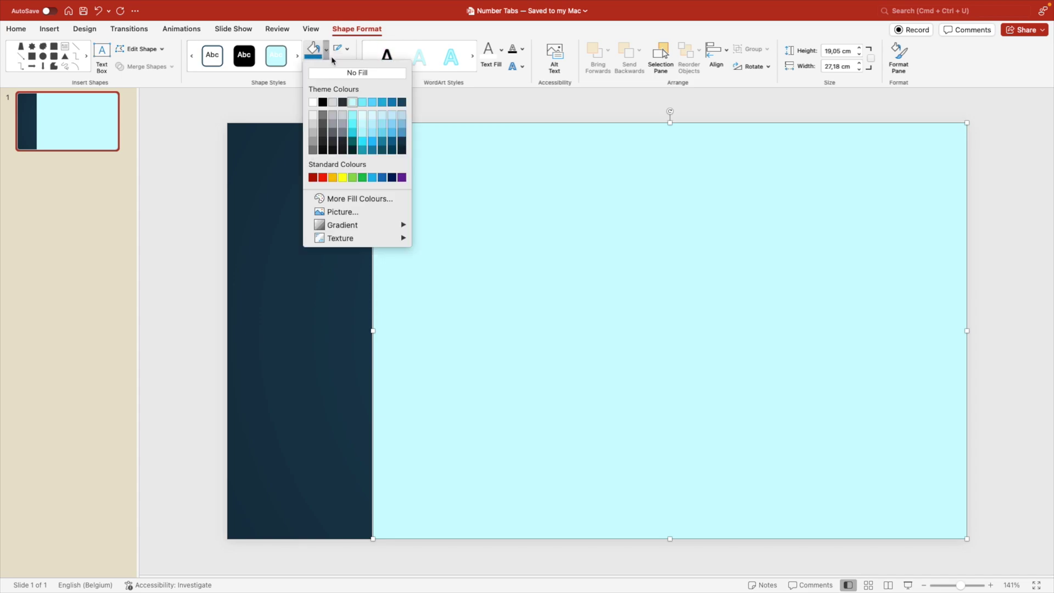
{"action": "left_click", "coordinate": [393, 104]}
{"action": "left_click", "coordinate": [341, 235]}
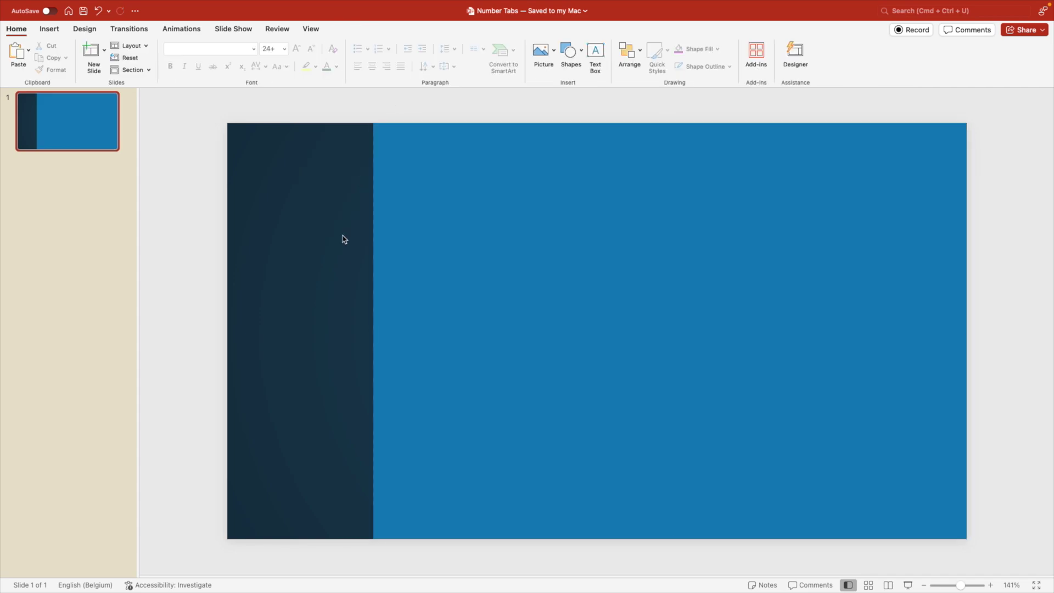
Add a text box over the dark strip with a blue number 1 in ChunkFive.
{"action": "left_click", "coordinate": [597, 52]}
{"action": "left_click_drag", "start_coordinate": [299, 206], "coordinate": [392, 314]}
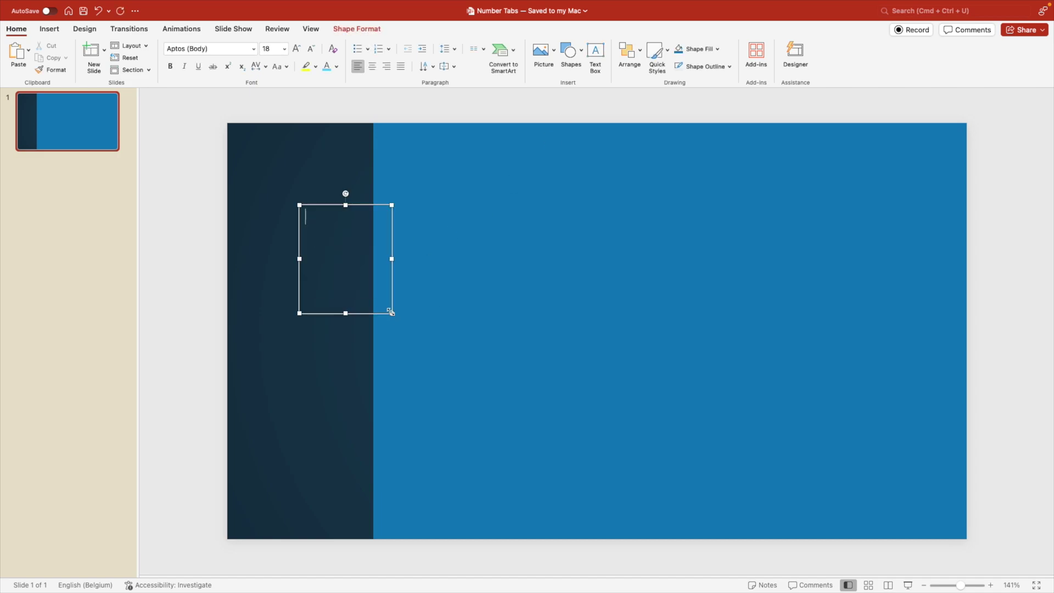
{"action": "type", "text": "1"}
{"action": "key", "text": "super+a"}
{"action": "left_click", "coordinate": [216, 48]}
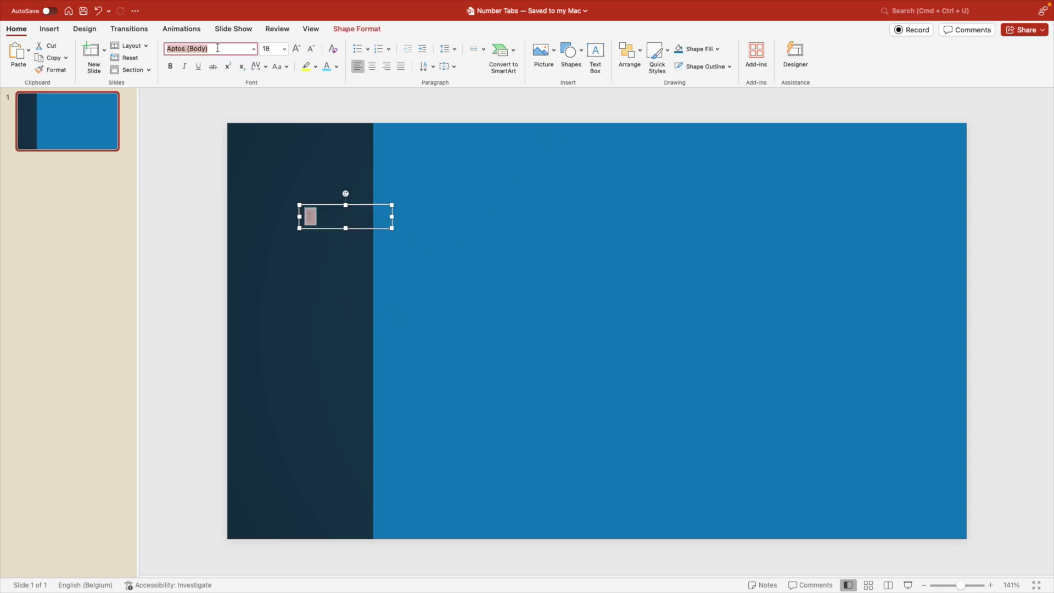
{"action": "type", "text": "ChunkFive"}
{"action": "key", "text": "Return"}
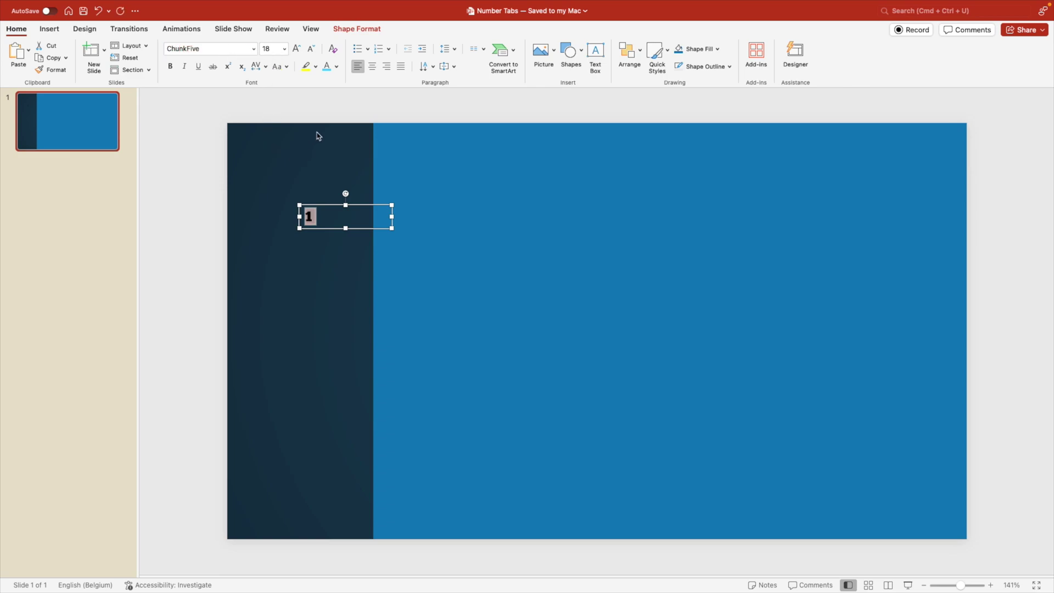
{"action": "left_click", "coordinate": [335, 68]}
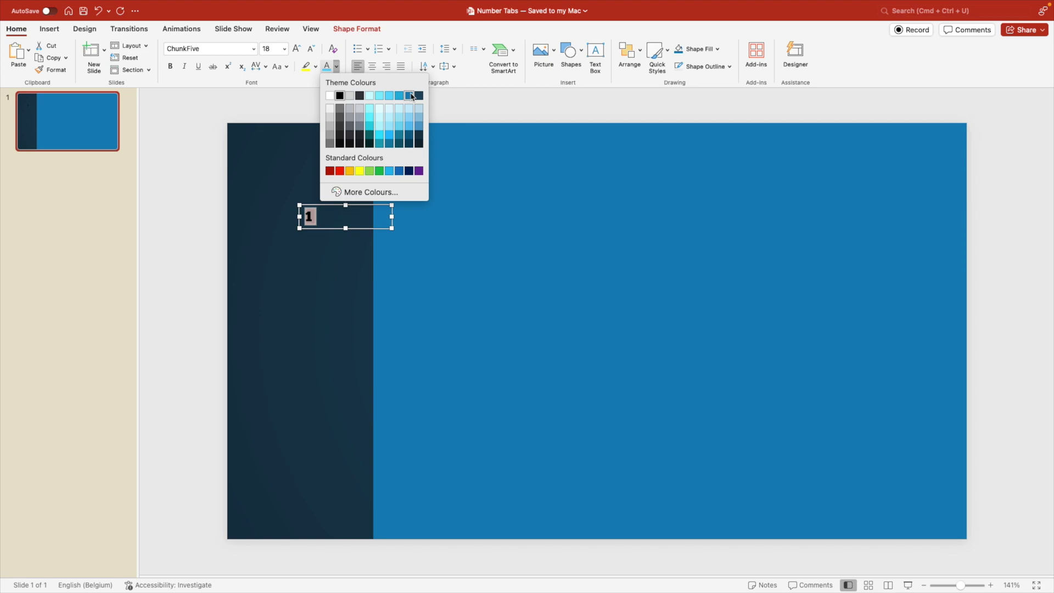
{"action": "left_click", "coordinate": [411, 97]}
Set the number 1's font size to 120 pt.
{"action": "left_click", "coordinate": [274, 50]}
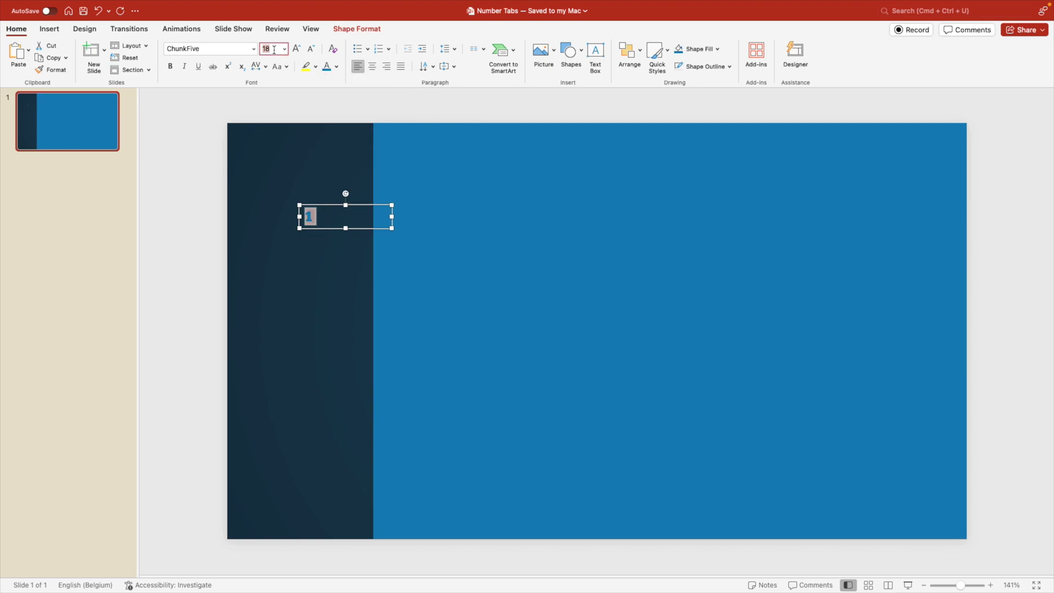
{"action": "left_click", "coordinate": [285, 48]}
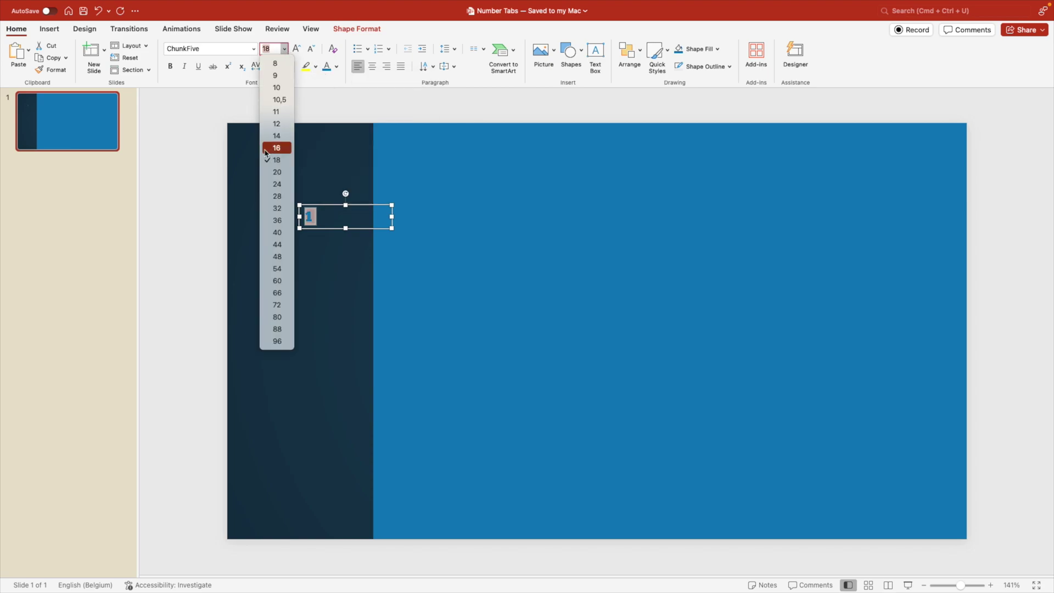
{"action": "left_click", "coordinate": [276, 305]}
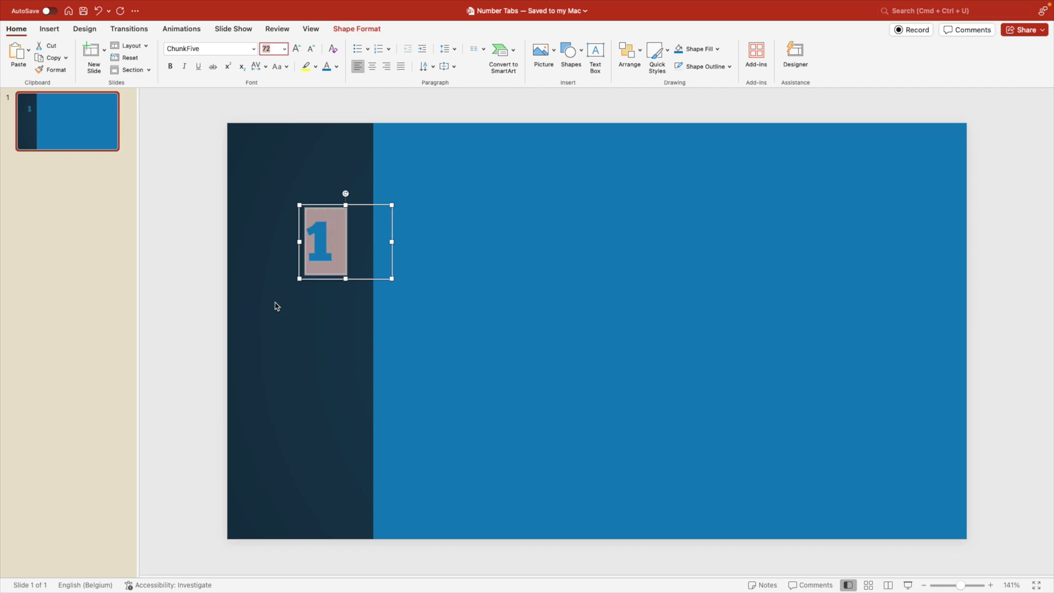
{"action": "left_click", "coordinate": [284, 49]}
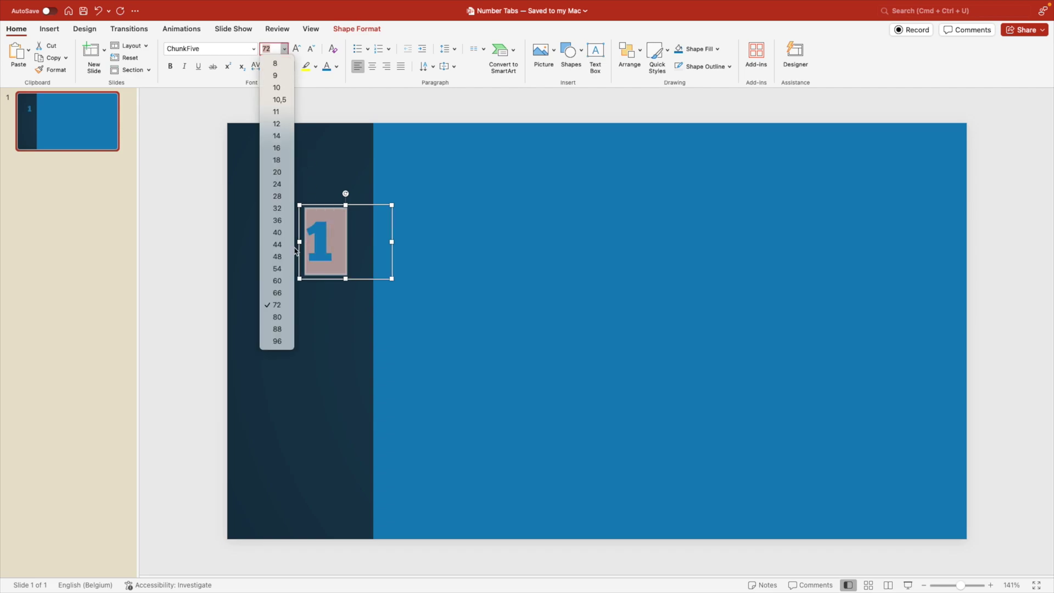
{"action": "left_click", "coordinate": [282, 343]}
{"action": "left_click", "coordinate": [284, 48]}
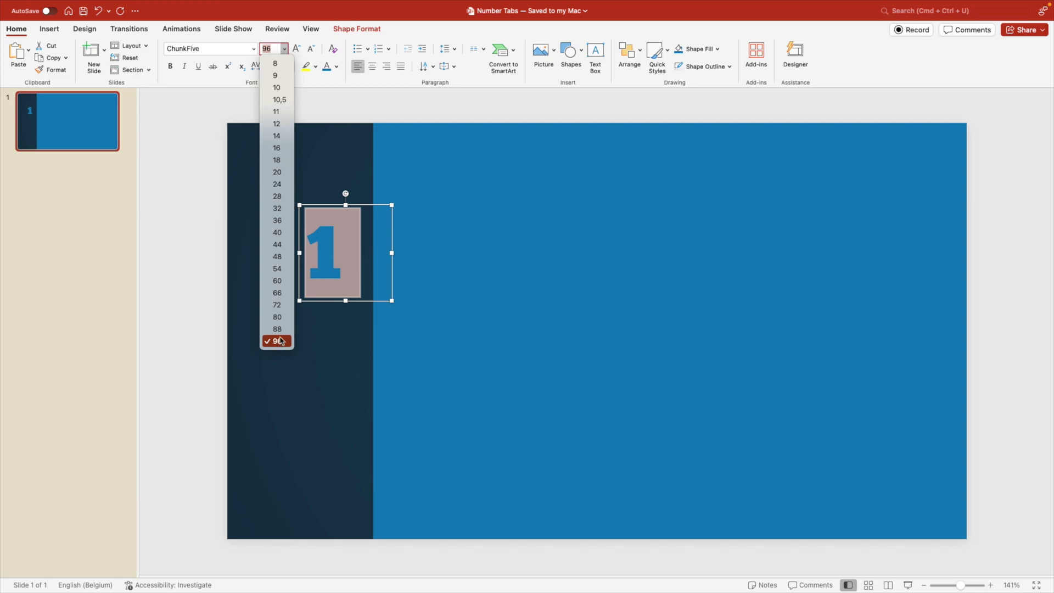
{"action": "left_click", "coordinate": [299, 51]}
{"action": "left_click", "coordinate": [295, 51]}
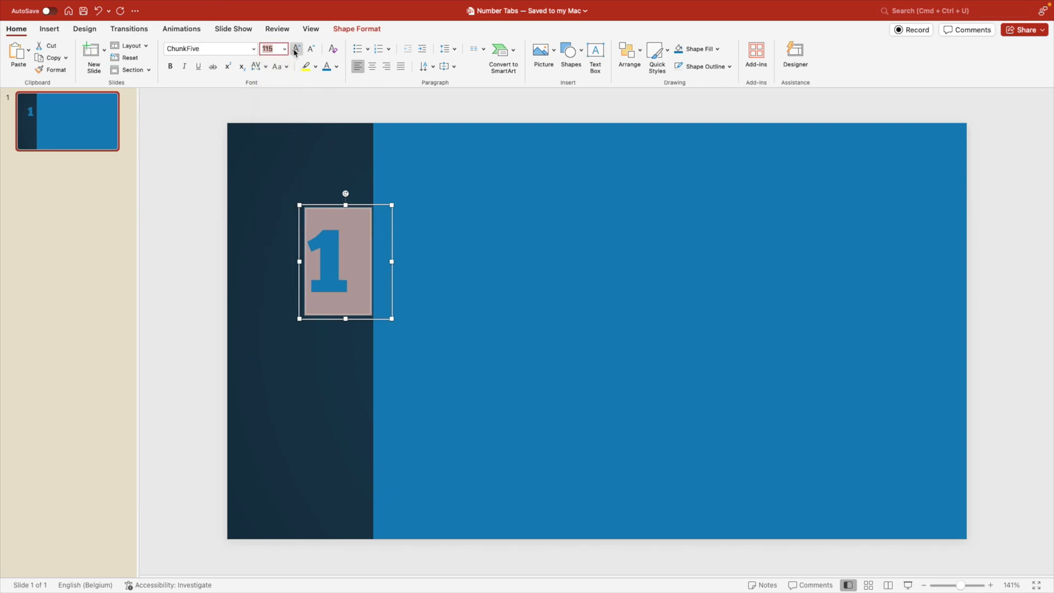
{"action": "left_click", "coordinate": [295, 51]}
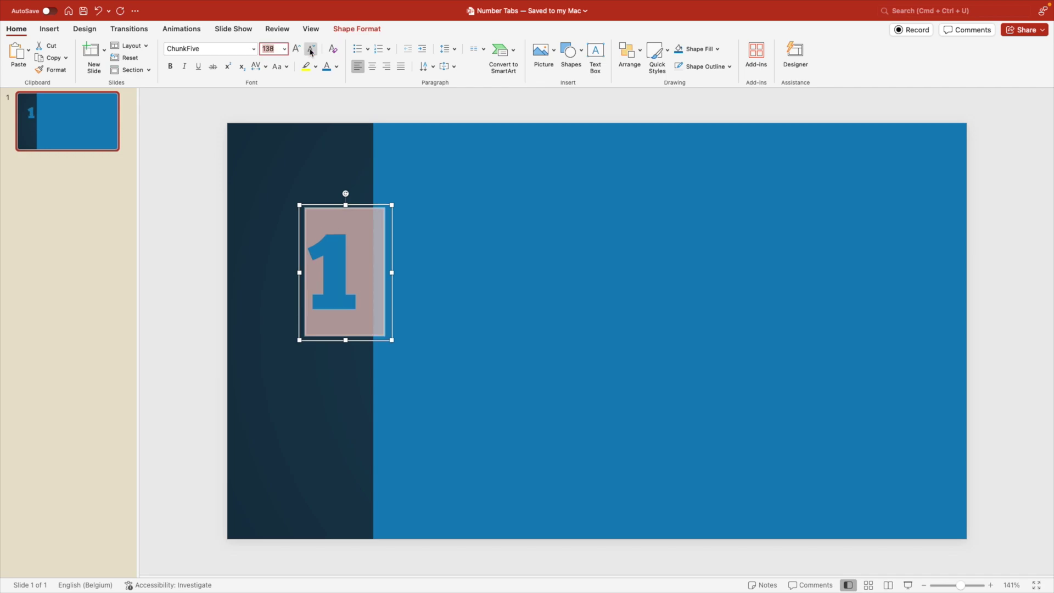
{"action": "left_click", "coordinate": [311, 49]}
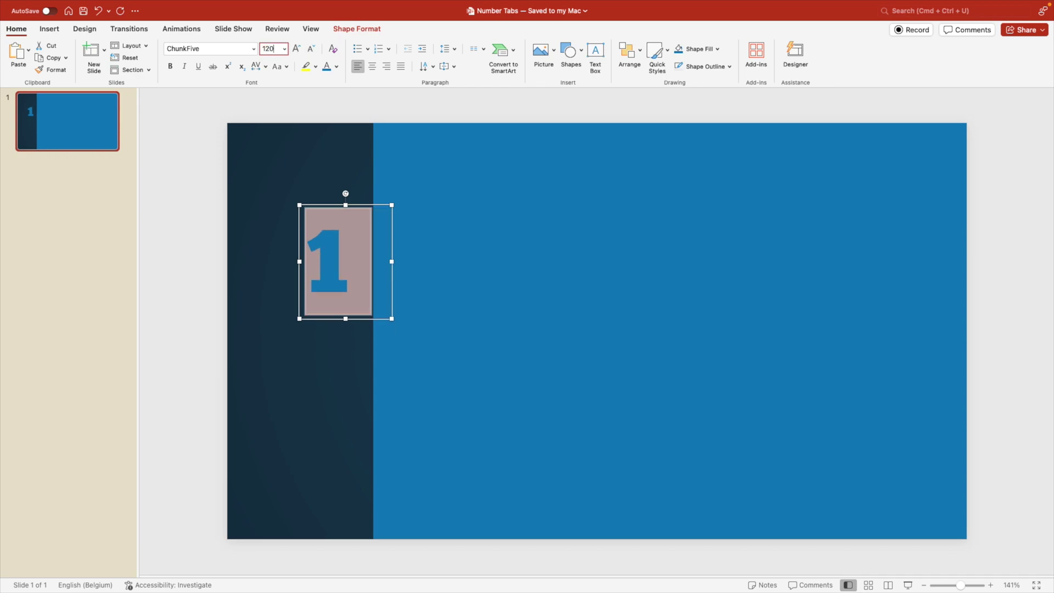
{"action": "key", "text": "Return"}
Position the number 1 across the blue rectangle's left edge.
{"action": "left_click_drag", "start_coordinate": [366, 205], "coordinate": [392, 261]}
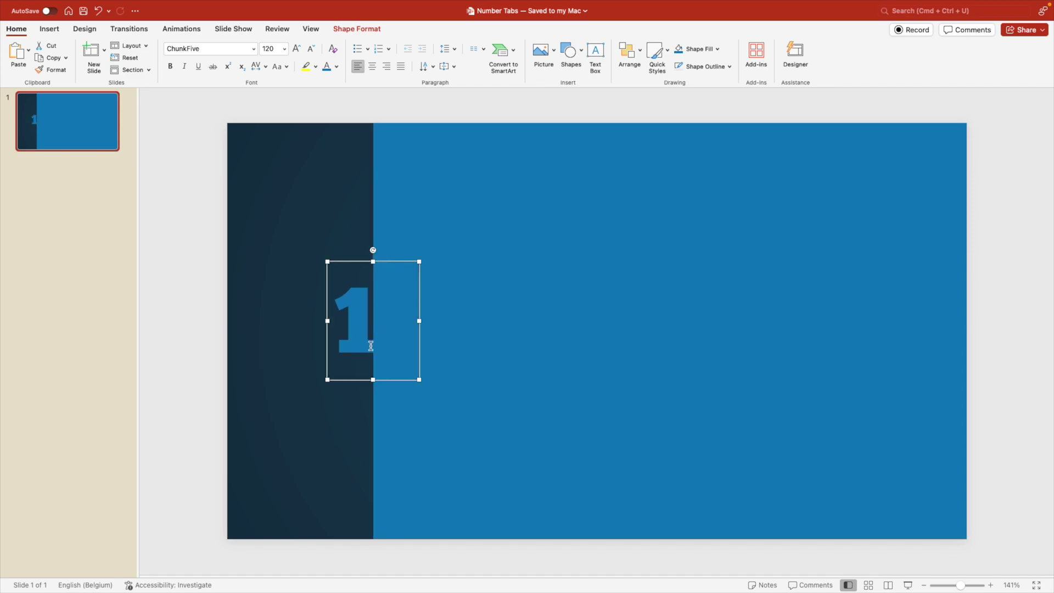
{"action": "left_click_drag", "start_coordinate": [384, 380], "coordinate": [384, 382]}
{"action": "key", "text": "super+z"}
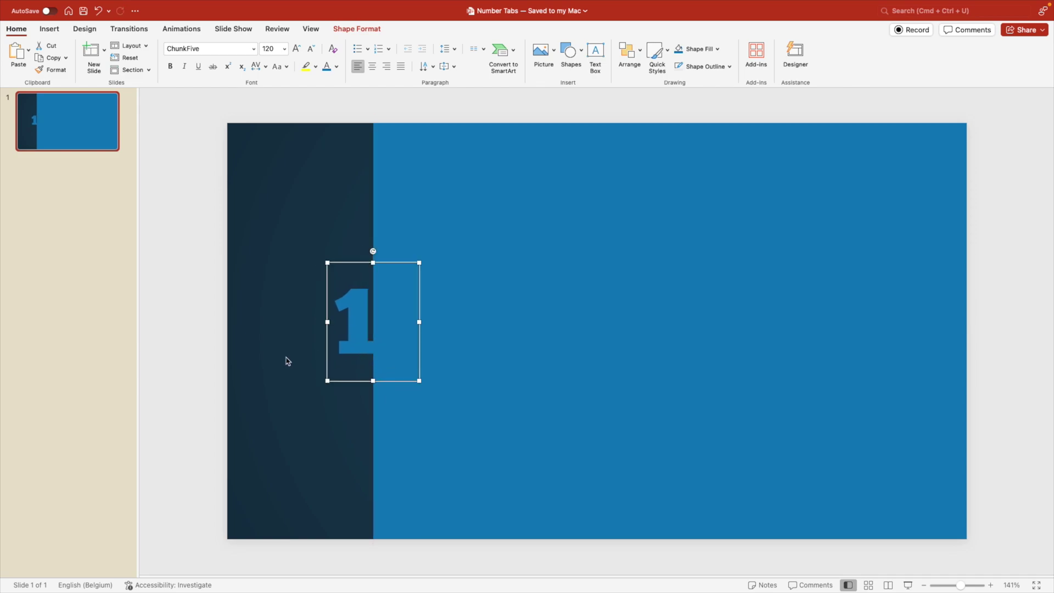
Give the blue panel an Offset: Left outer shadow onto the dark strip.
{"action": "right_click", "coordinate": [617, 199]}
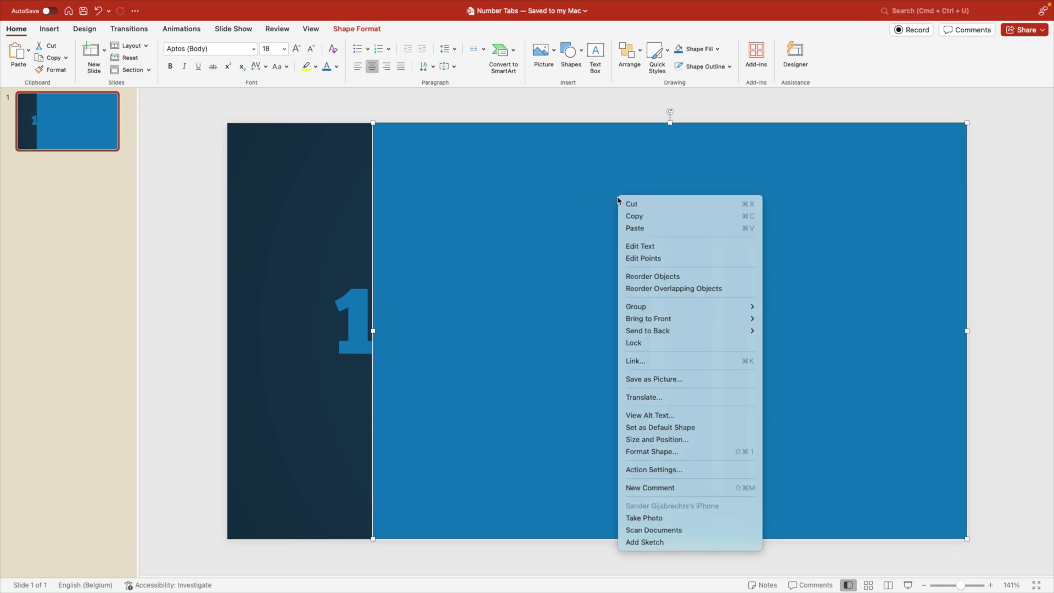
{"action": "left_click", "coordinate": [689, 451]}
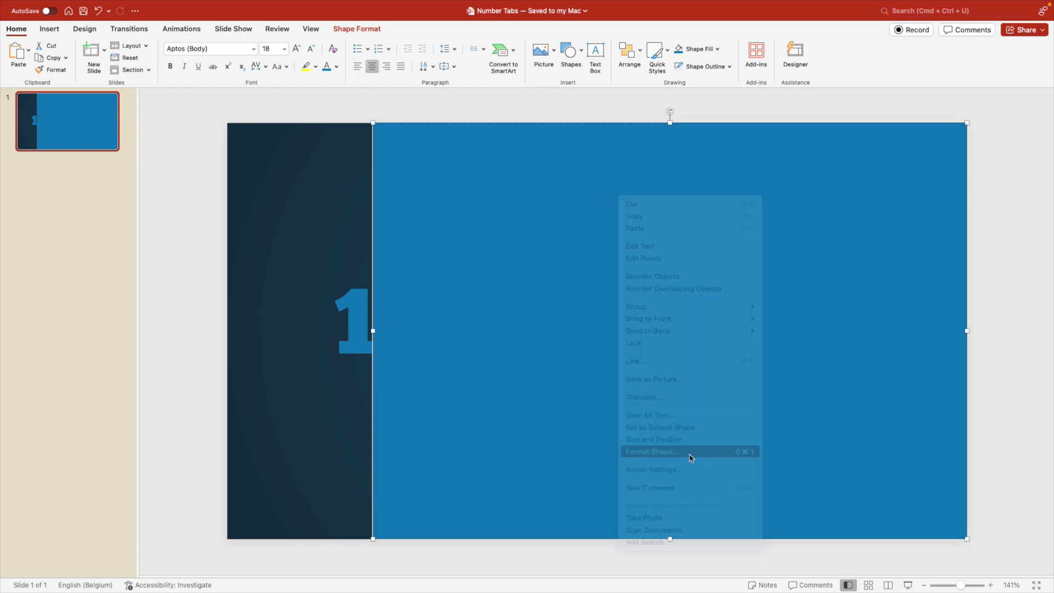
{"action": "left_click", "coordinate": [931, 141]}
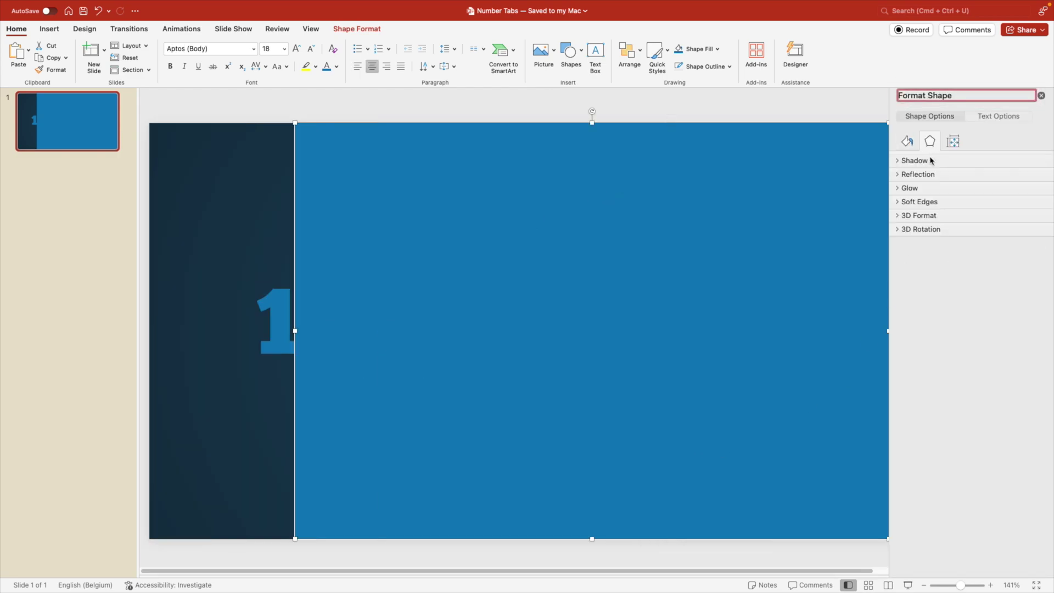
{"action": "left_click", "coordinate": [919, 162]}
{"action": "left_click", "coordinate": [1033, 180]}
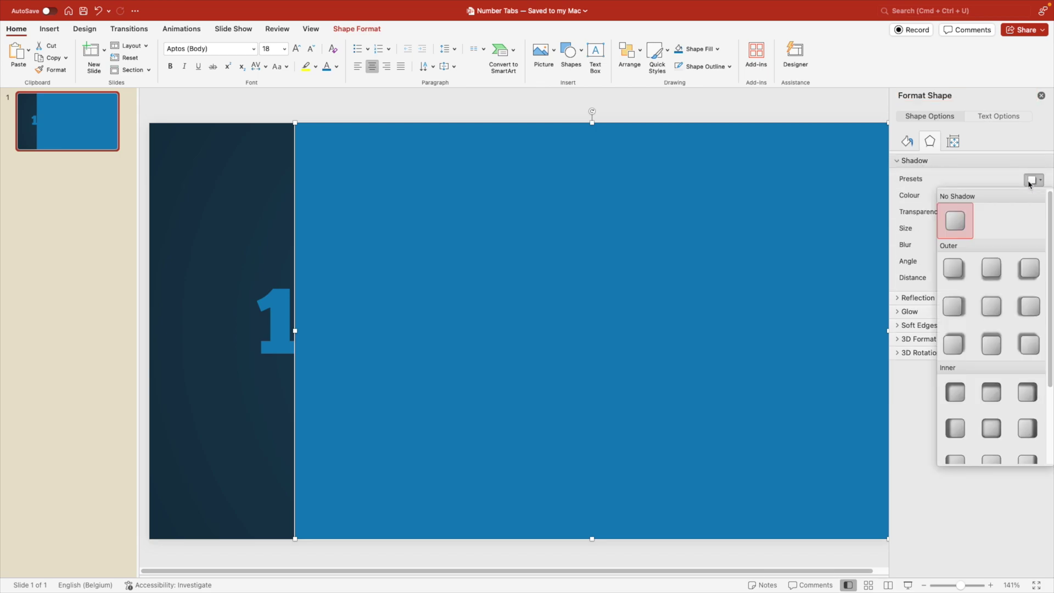
{"action": "left_click", "coordinate": [1033, 319]}
Apply an outer text shadow to the number 1 (60% transparency, 4 pt blur, 3 pt distance).
{"action": "left_click", "coordinate": [289, 262]}
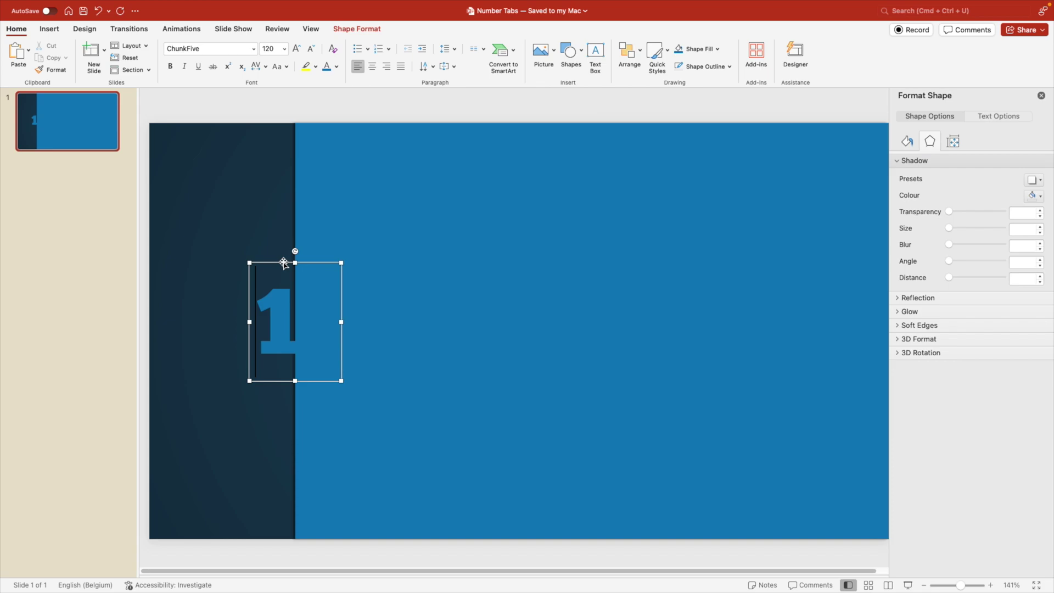
{"action": "left_click", "coordinate": [984, 118]}
{"action": "left_click", "coordinate": [930, 141]}
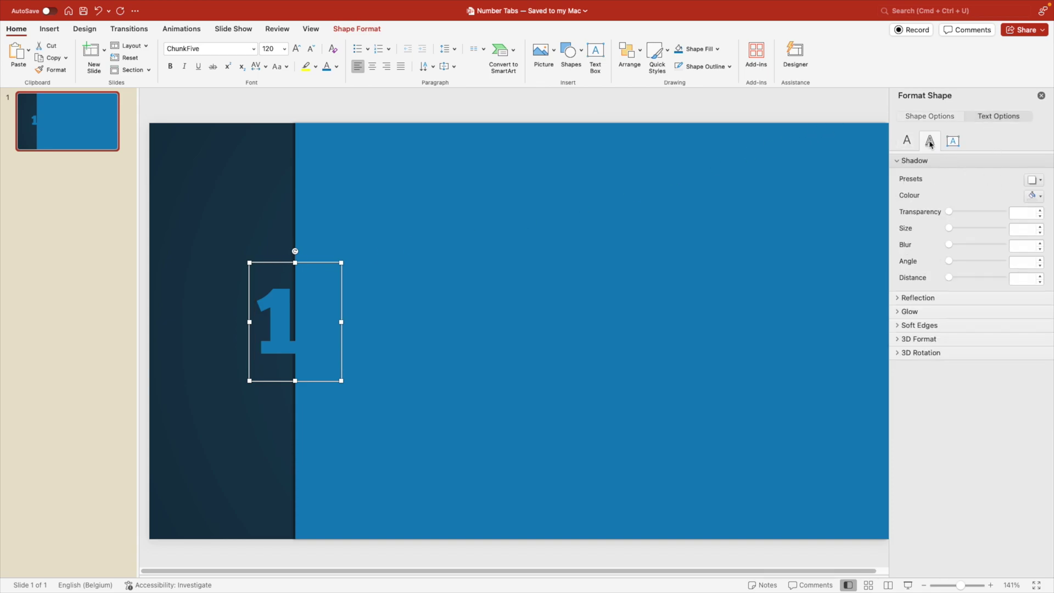
{"action": "left_click", "coordinate": [1032, 179]}
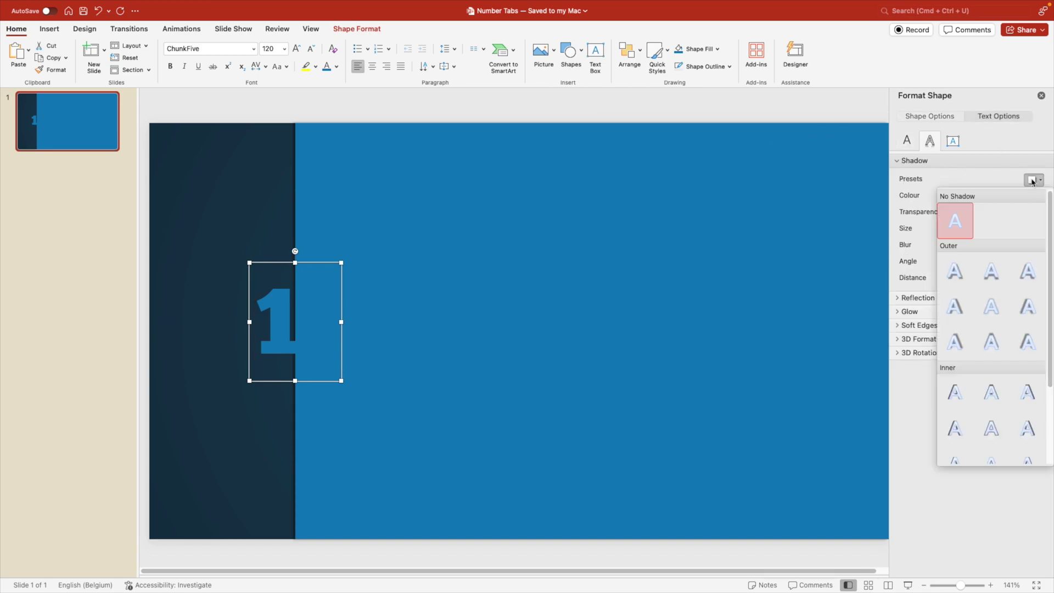
{"action": "left_click", "coordinate": [1028, 309]}
{"action": "left_click", "coordinate": [245, 437]}
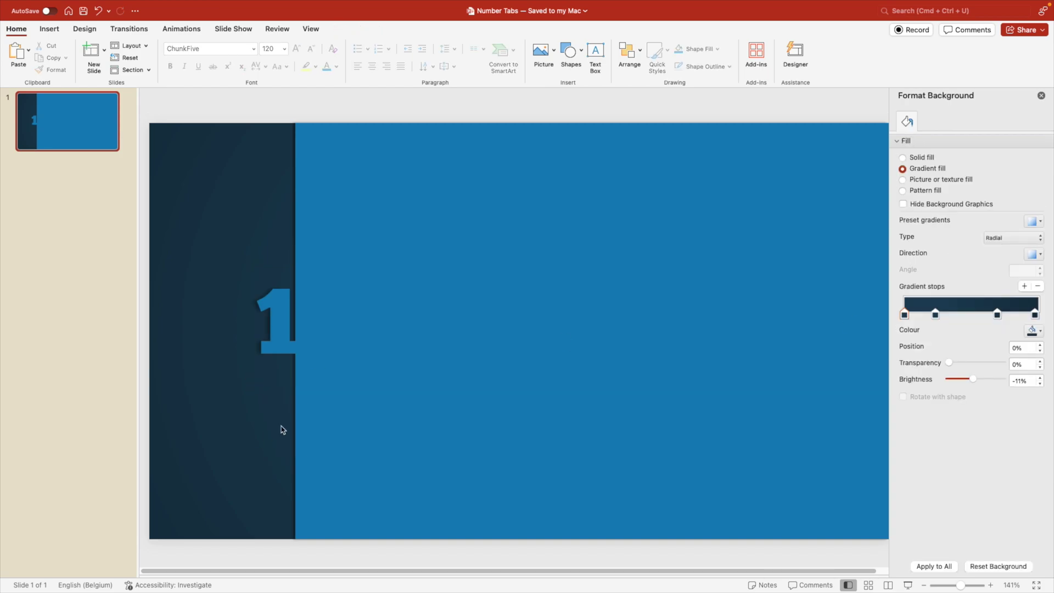
{"action": "left_click", "coordinate": [1041, 95]}
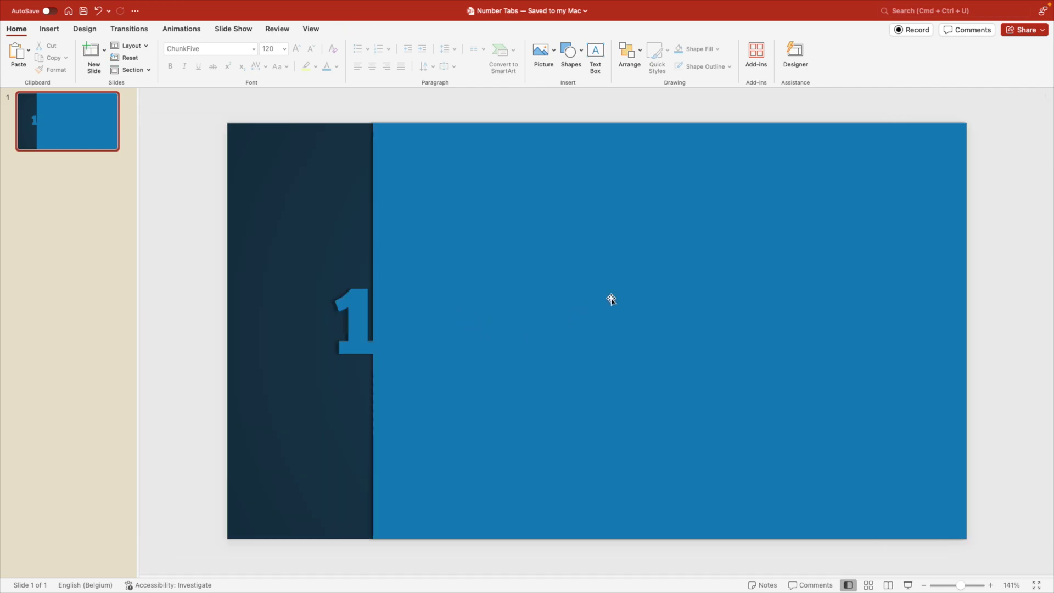
Add a text box on the upper blue panel reading 01 in ChunkFive.
{"action": "left_click", "coordinate": [595, 52]}
{"action": "left_click_drag", "start_coordinate": [476, 185], "coordinate": [682, 269]}
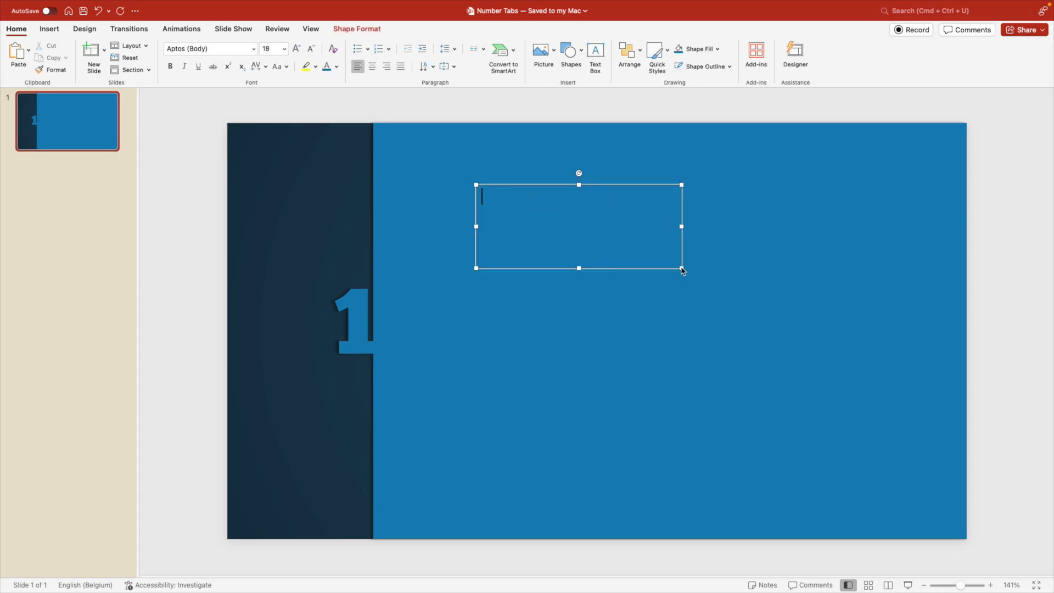
{"action": "type", "text": "01"}
{"action": "key", "text": "super+a"}
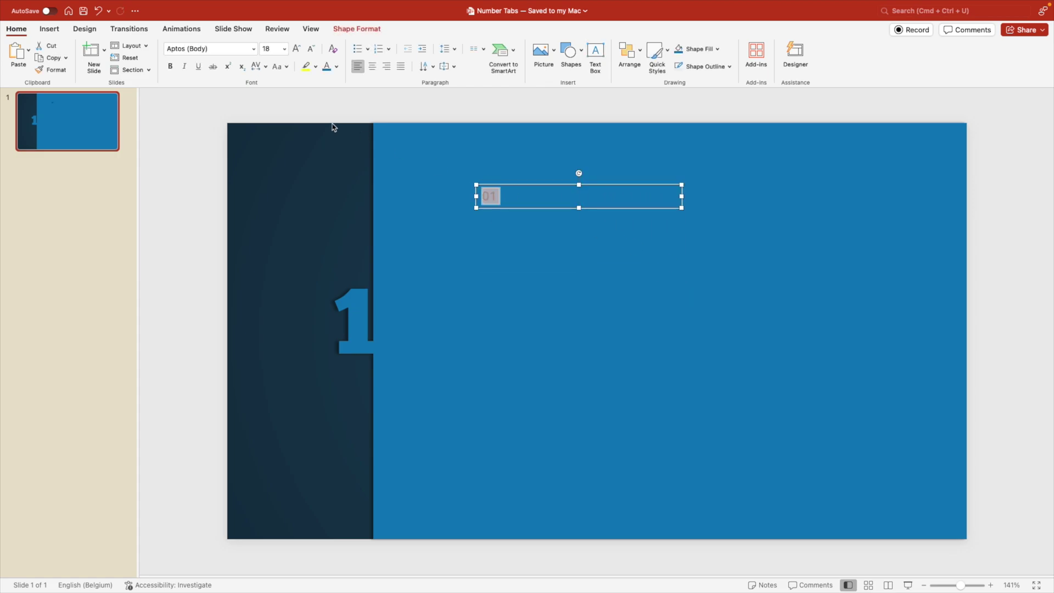
{"action": "left_click", "coordinate": [215, 49]}
{"action": "type", "text": "ChunkFive"}
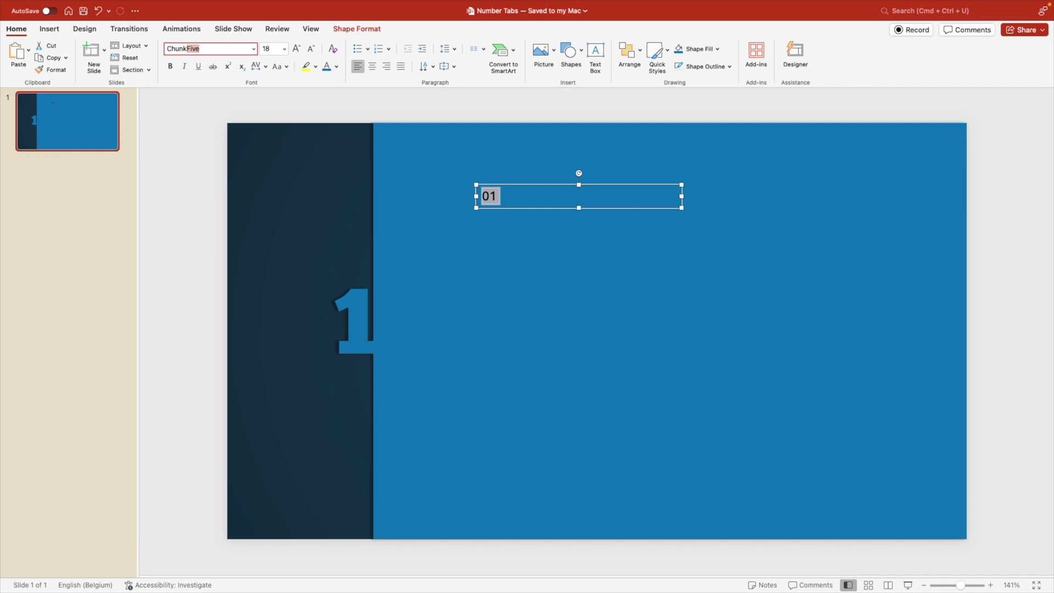
{"action": "key", "text": "Return"}
Make the 01 white, centred, size 150, and place it near the panel's top.
{"action": "left_click", "coordinate": [336, 67]}
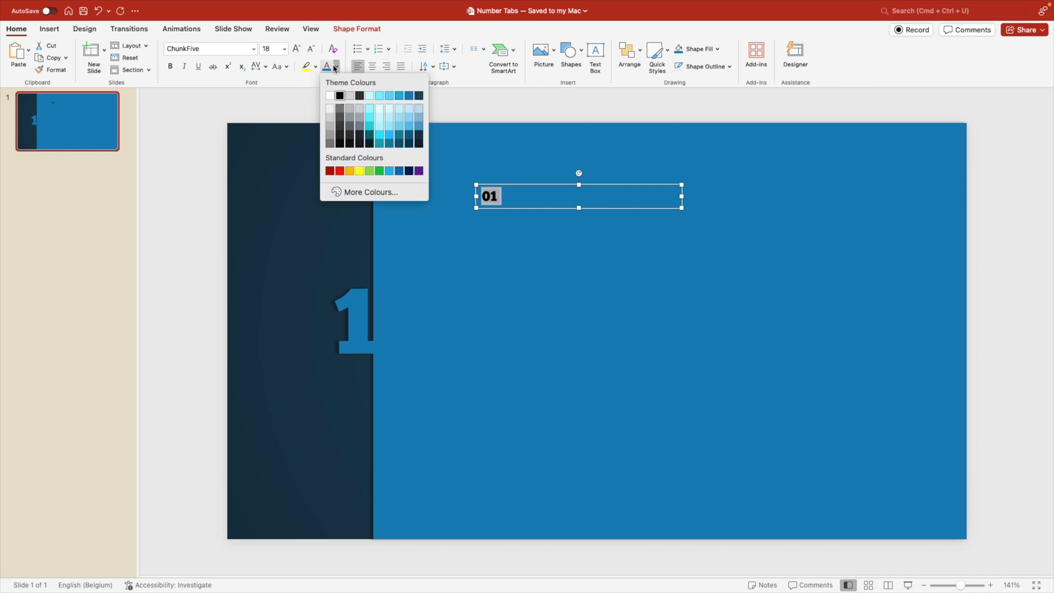
{"action": "left_click", "coordinate": [330, 96]}
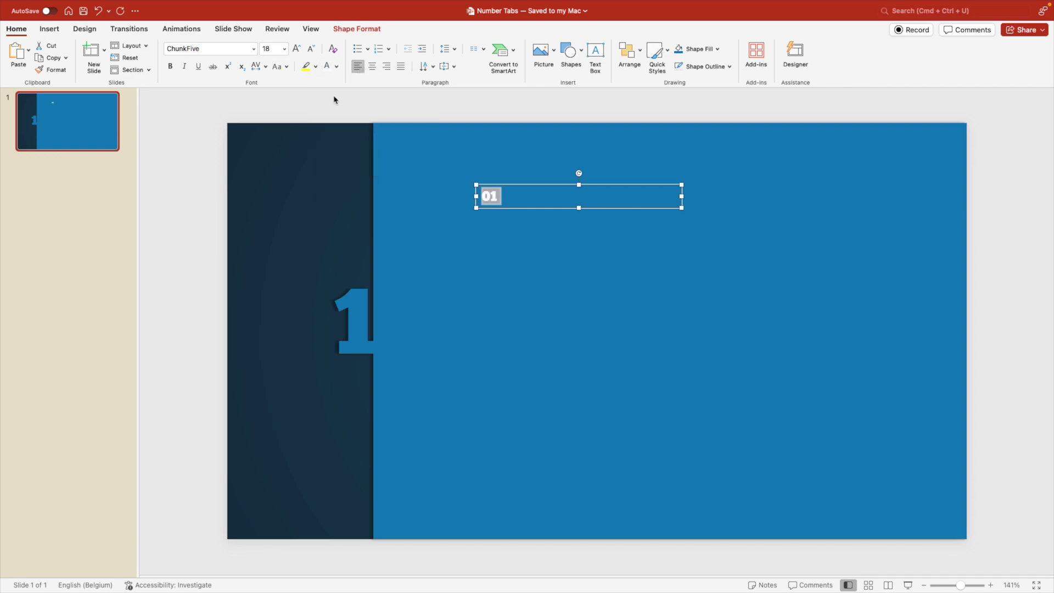
{"action": "left_click", "coordinate": [372, 66]}
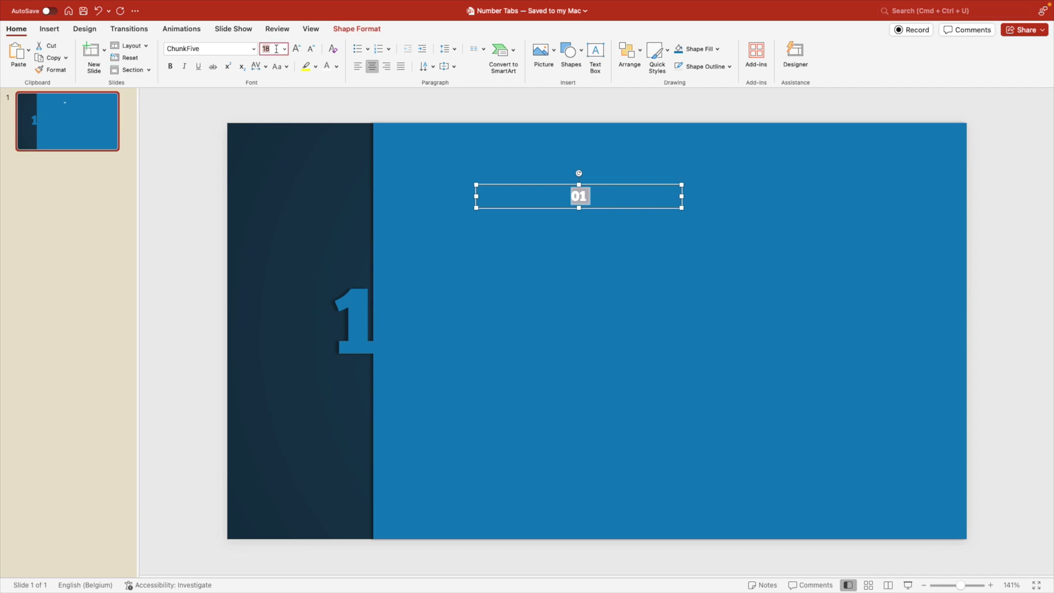
{"action": "type", "text": "150"}
{"action": "key", "text": "Return"}
{"action": "left_click_drag", "start_coordinate": [601, 184], "coordinate": [712, 141]}
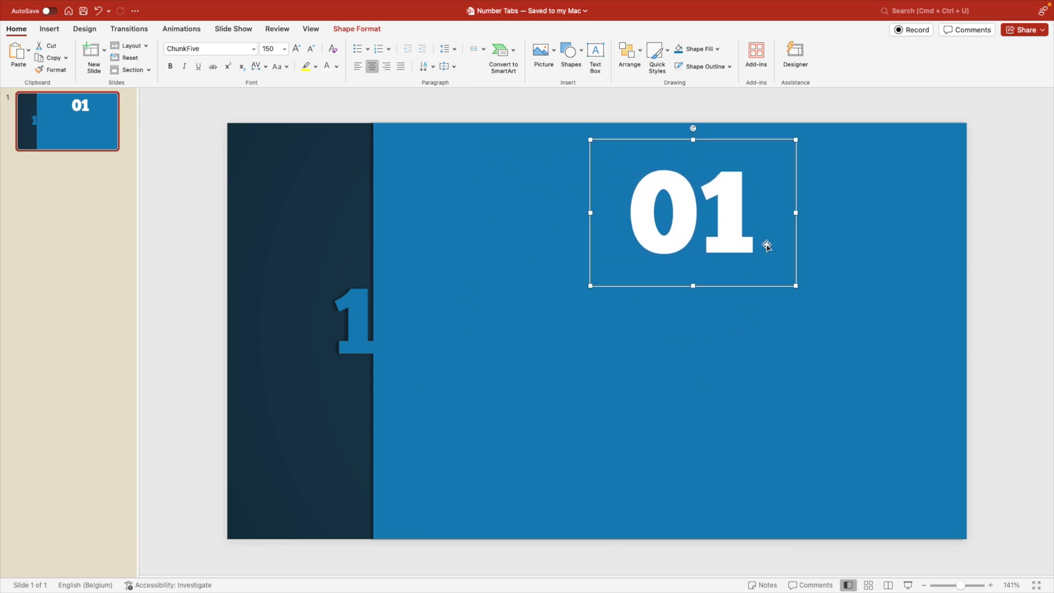
{"action": "key", "text": "super+z"}
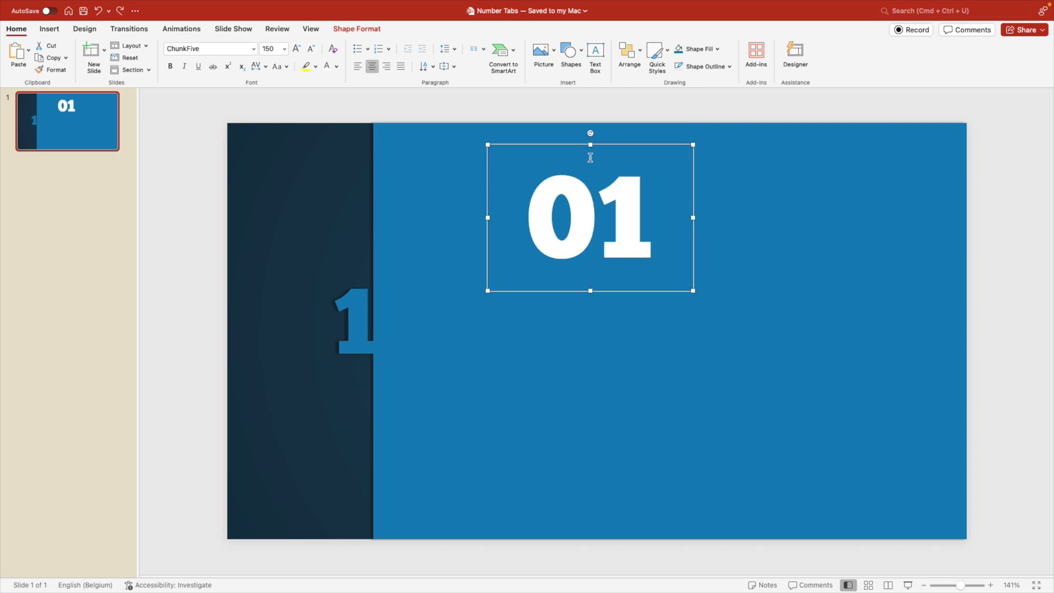
{"action": "left_click_drag", "start_coordinate": [616, 143], "coordinate": [611, 144]}
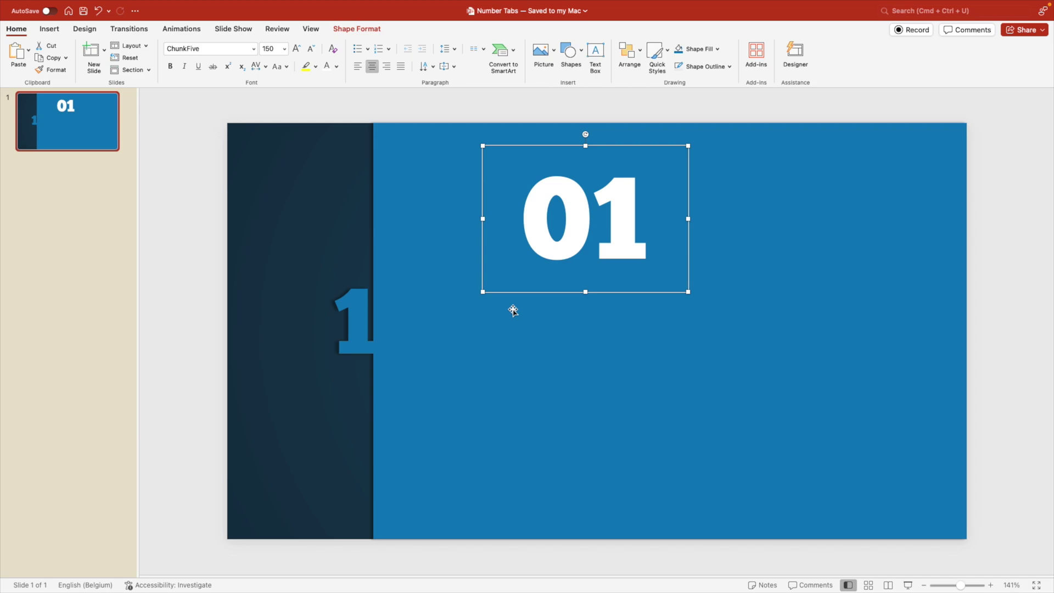
Add a caption 'LOREM IPSUM DOLOR' below the 01 in Montserrat.
{"action": "left_click", "coordinate": [595, 55]}
{"action": "left_click_drag", "start_coordinate": [459, 255], "coordinate": [724, 292]}
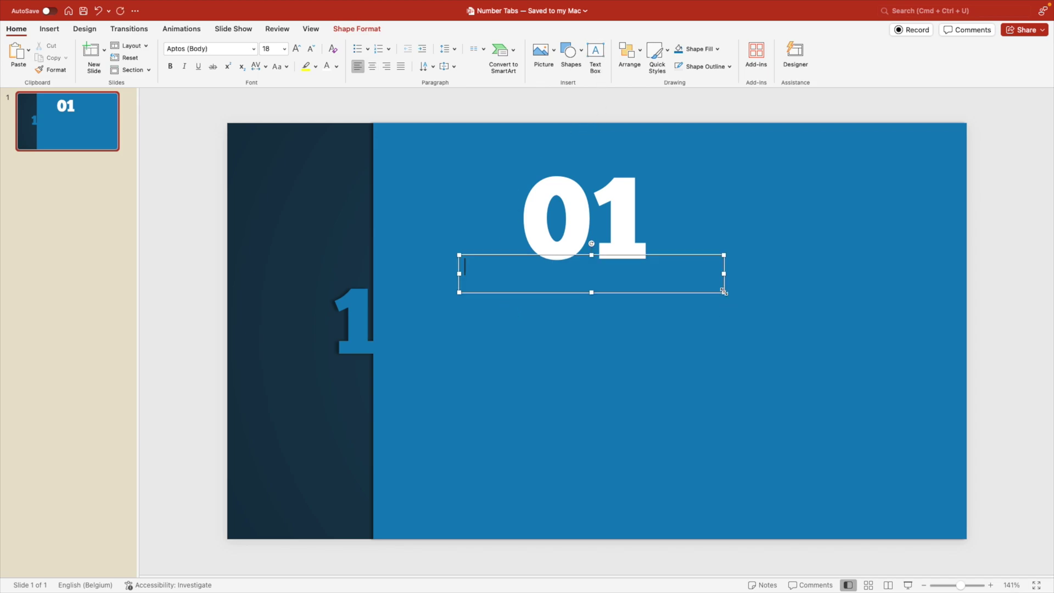
{"action": "type", "text": "LOREM "}
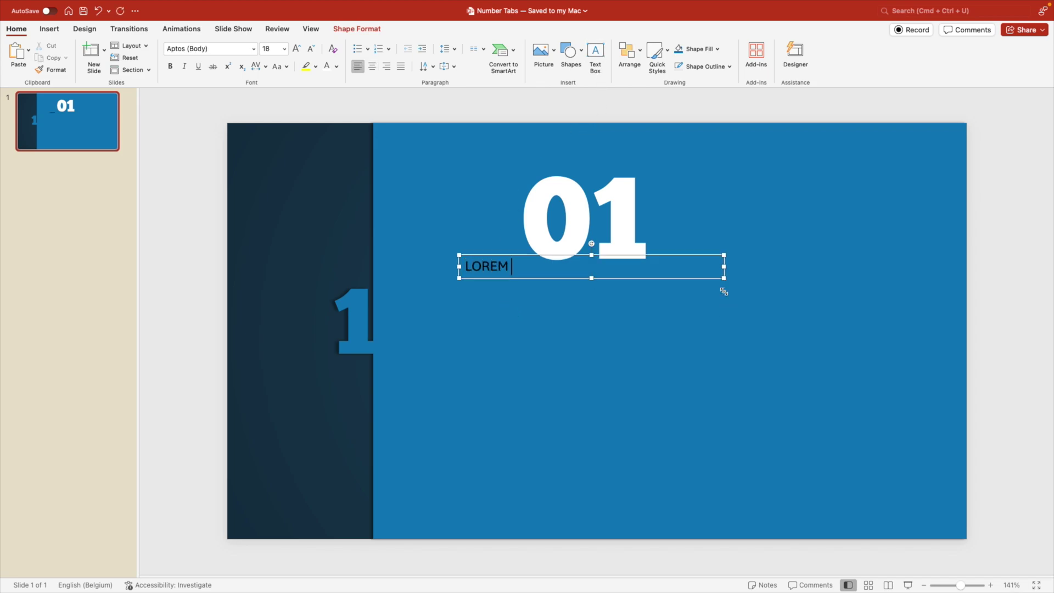
{"action": "type", "text": "IPSUM DOLOR"}
{"action": "key", "text": "super+a"}
{"action": "left_click", "coordinate": [209, 49]}
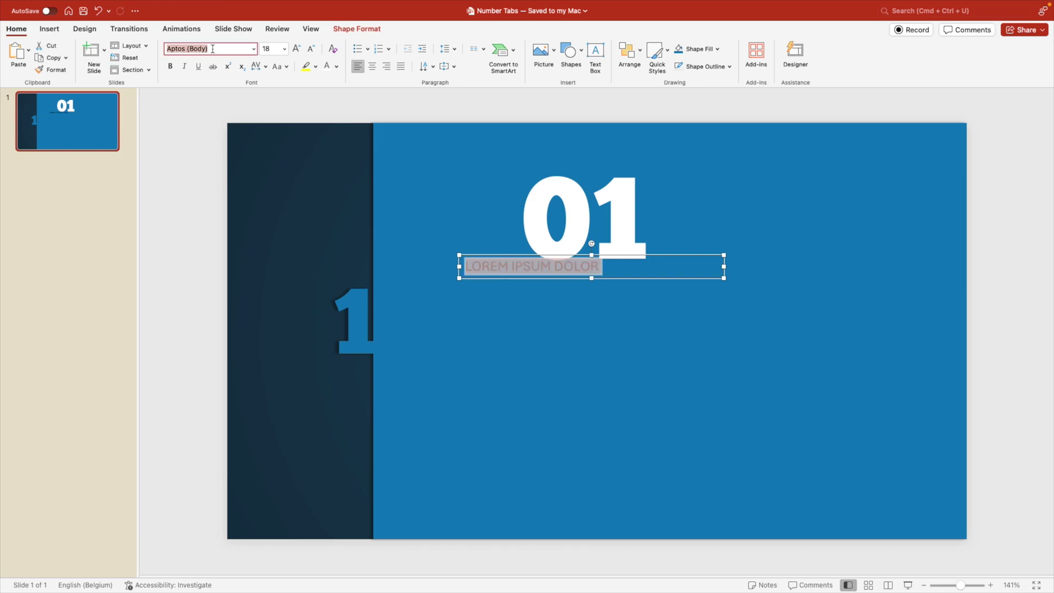
{"action": "type", "text": "Montserrat"}
{"action": "key", "text": "Return"}
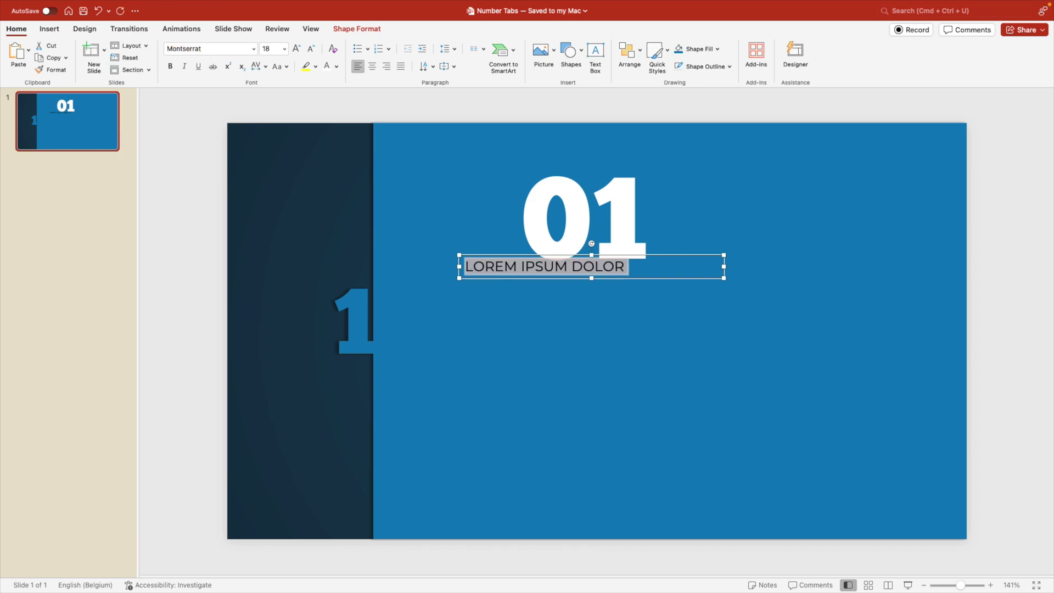
Make the caption Montserrat ExtraBold with white text.
{"action": "left_click", "coordinate": [256, 52]}
{"action": "mouse_move", "coordinate": [236, 150]}
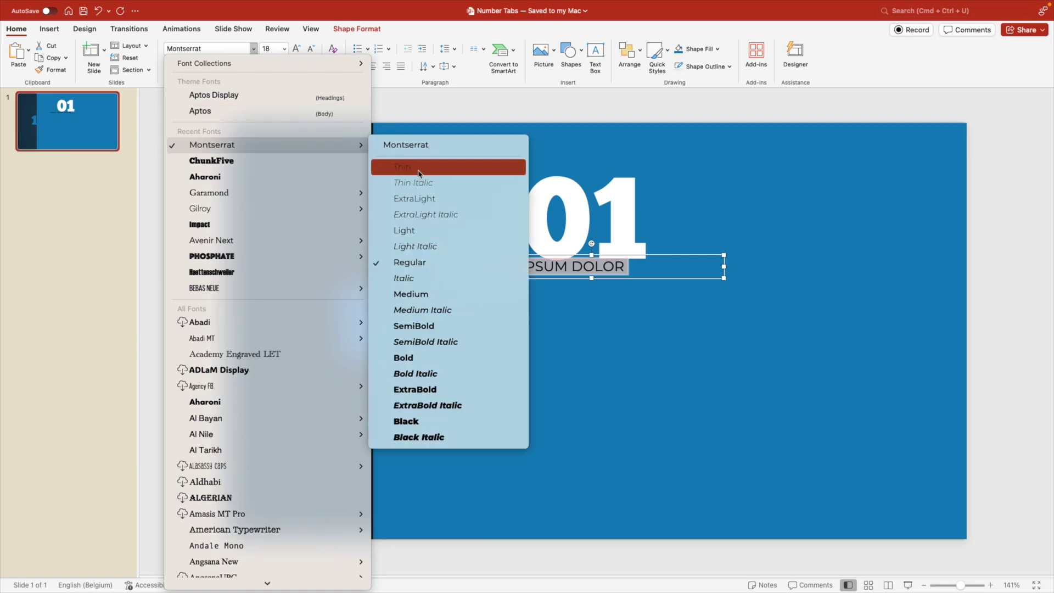
{"action": "left_click", "coordinate": [402, 389]}
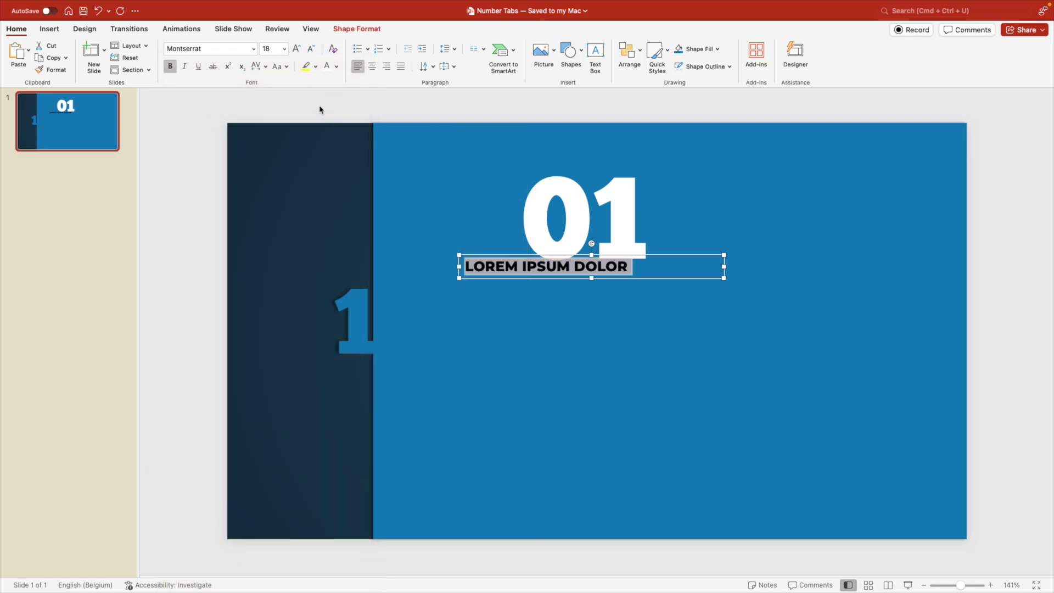
{"action": "left_click", "coordinate": [336, 67]}
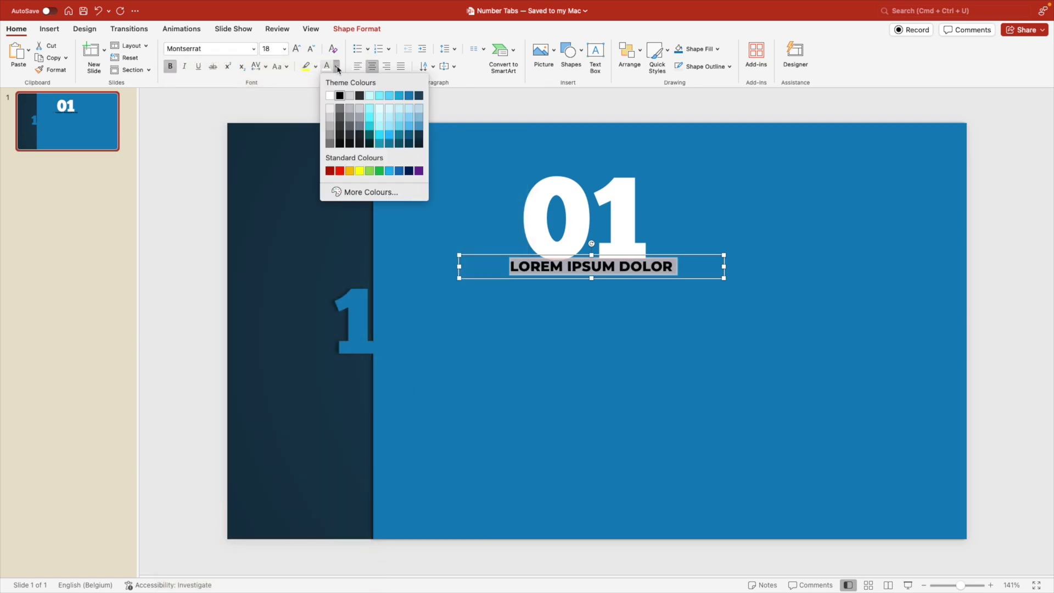
{"action": "left_click", "coordinate": [328, 67]}
{"action": "left_click", "coordinate": [602, 270]}
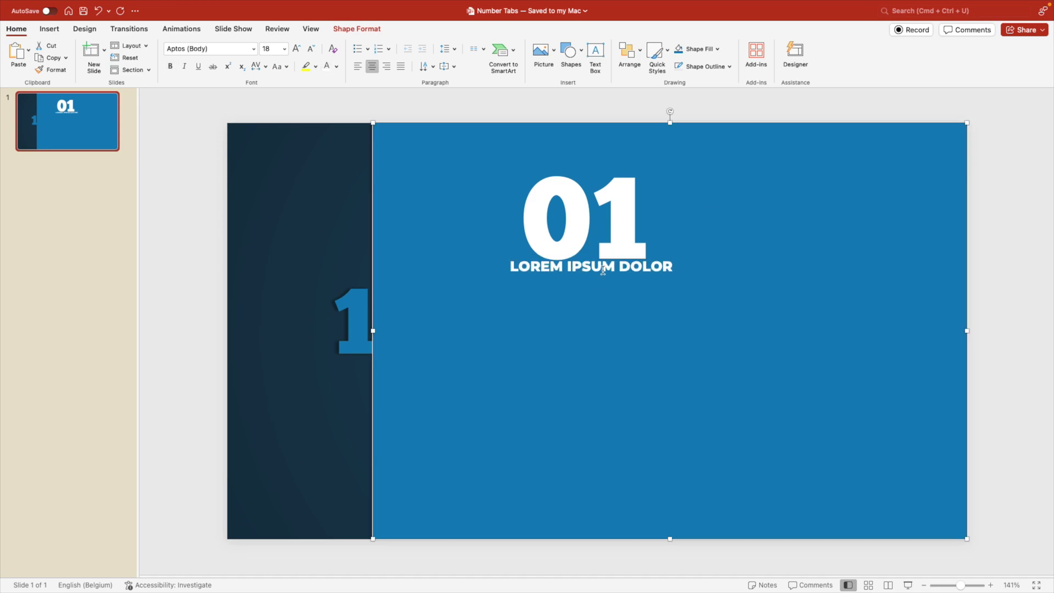
Fade the big 01's text fill to 80% transparency.
{"action": "left_click", "coordinate": [623, 218]}
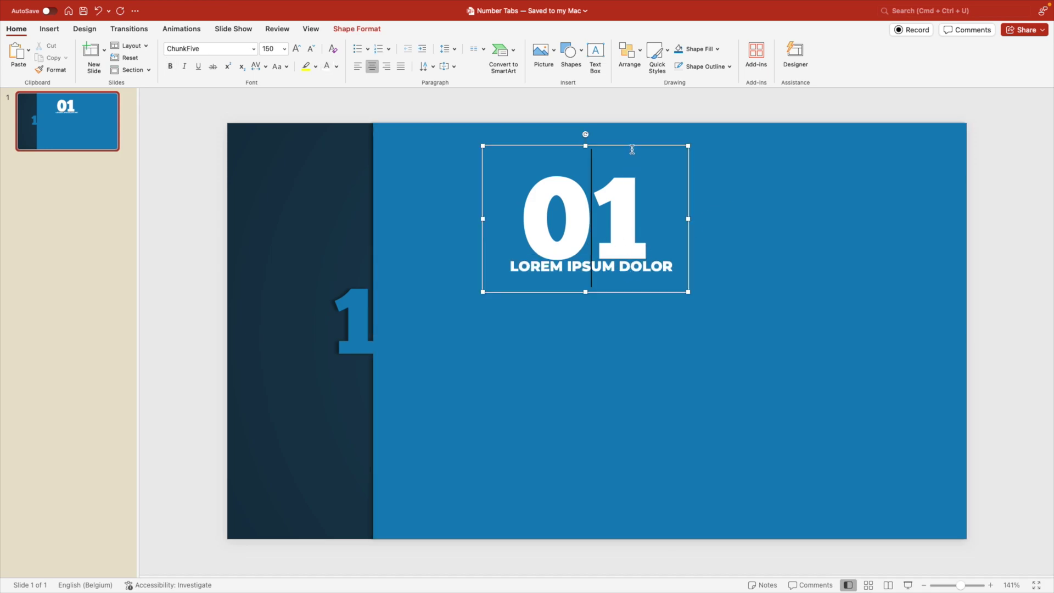
{"action": "right_click", "coordinate": [629, 144]}
{"action": "left_click", "coordinate": [676, 403]}
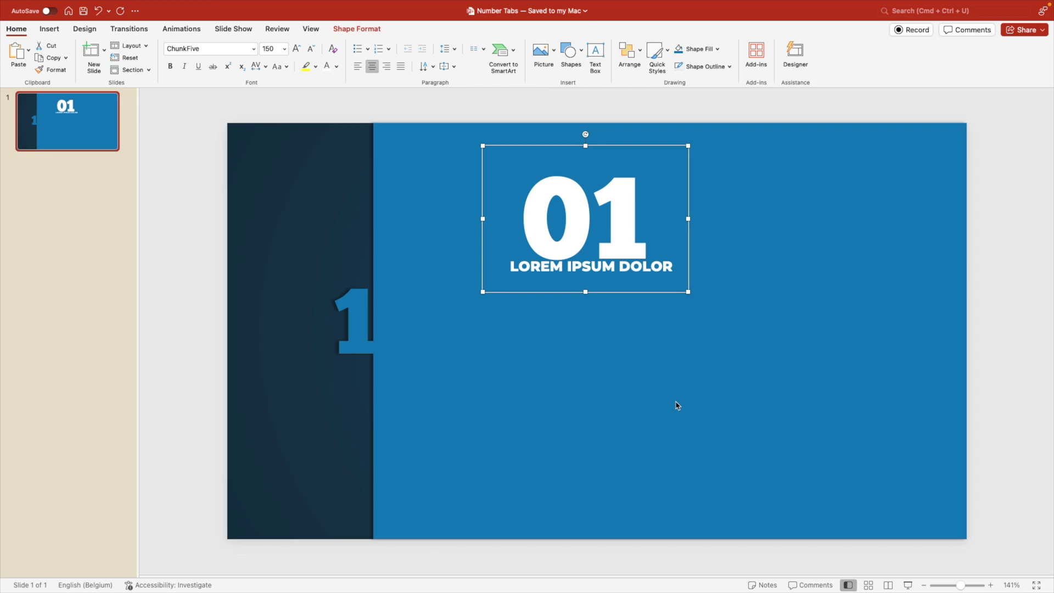
{"action": "left_click", "coordinate": [998, 116]}
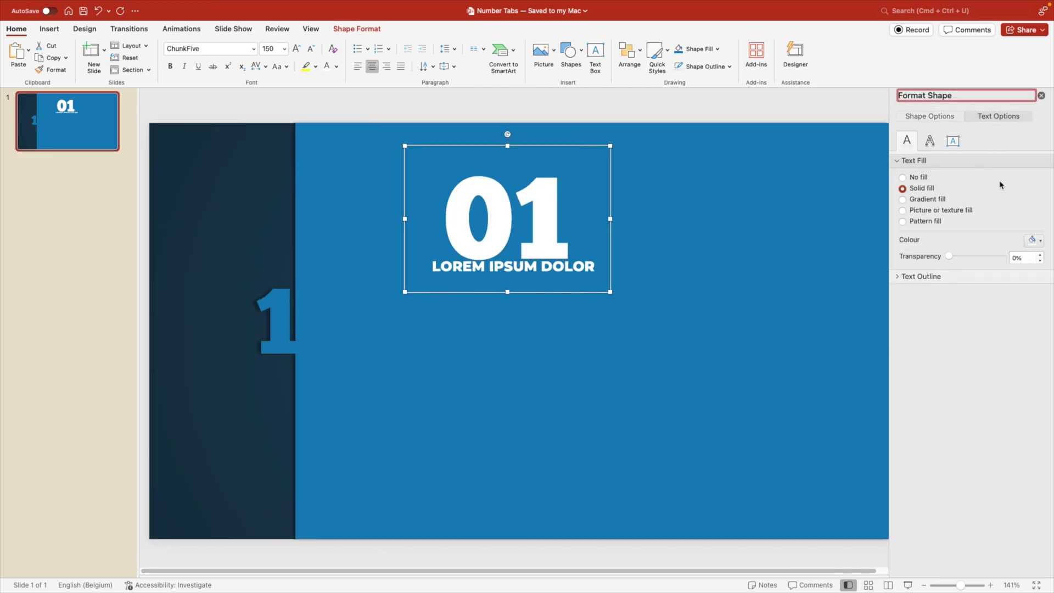
{"action": "left_click_drag", "start_coordinate": [947, 260], "coordinate": [989, 261]}
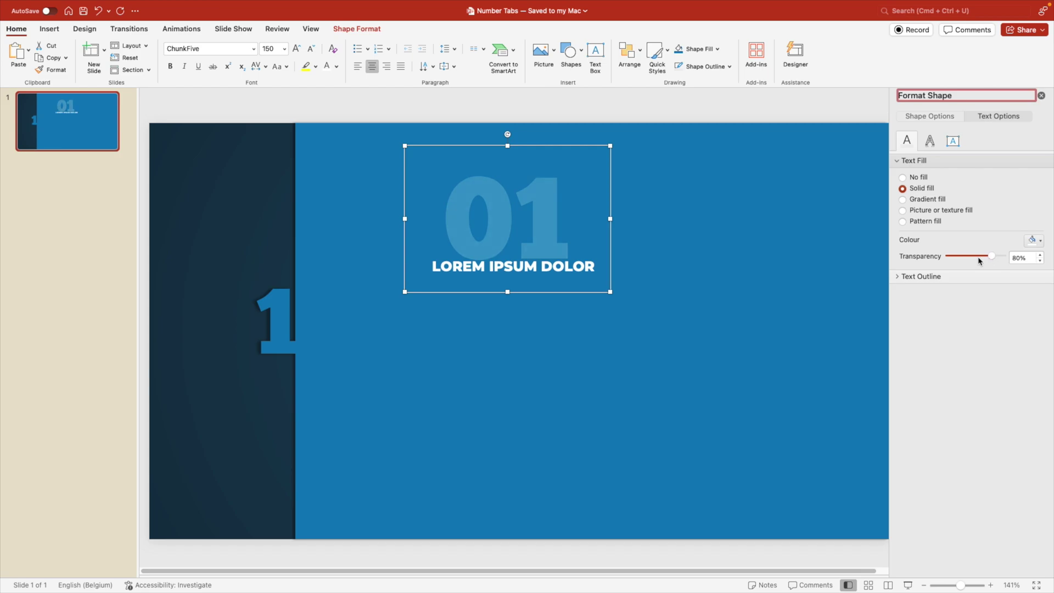
Move the LOREM IPSUM DOLOR caption up to overlap the base of the 01.
{"action": "left_click", "coordinate": [537, 258]}
{"action": "left_click_drag", "start_coordinate": [537, 254], "coordinate": [537, 244]}
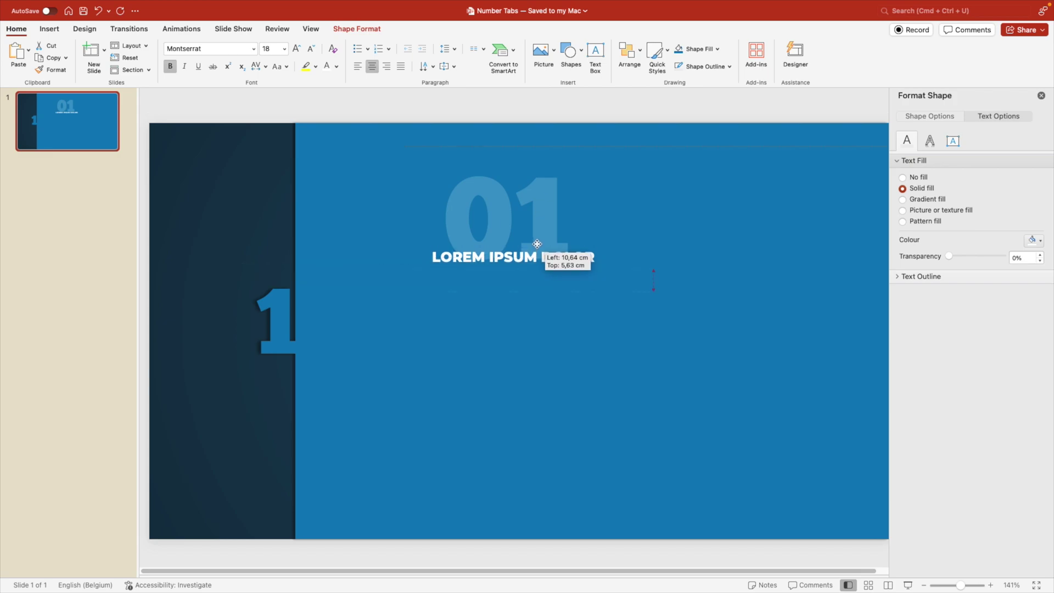
{"action": "left_click", "coordinate": [540, 358]}
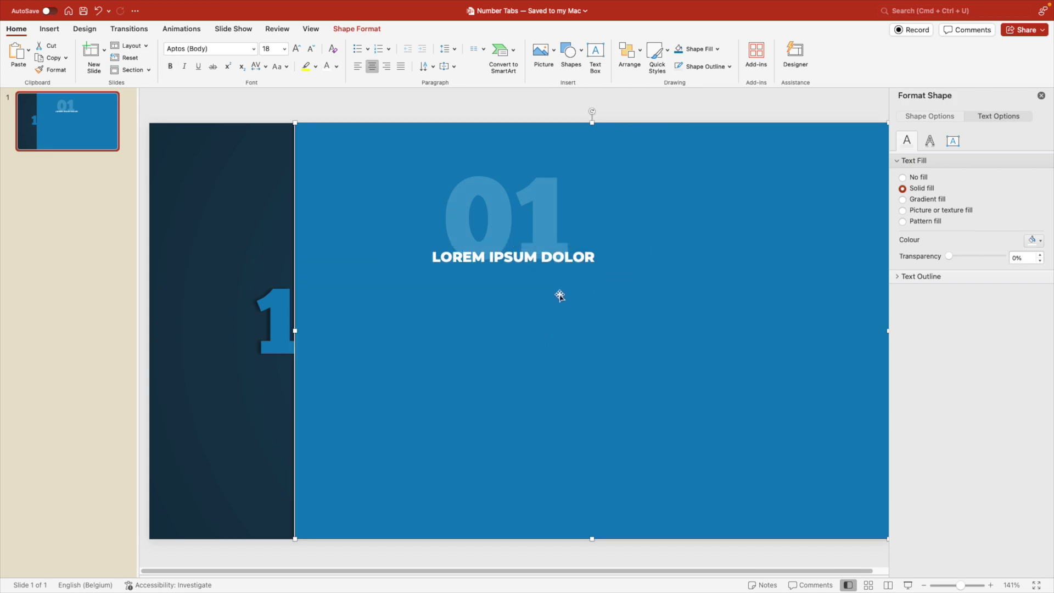
Paste the Lorem ipsum paragraph into a new text box, in Montserrat 14, centre-aligned.
{"action": "left_click", "coordinate": [595, 52]}
{"action": "left_click_drag", "start_coordinate": [422, 281], "coordinate": [596, 452]}
{"action": "type", "text": "Lorem ipsum dolor sit amet, consectetur adipiscing elit, sed do eiusmod tempor incididunt ut labore et dolore magna aliqua. Ut enim ad minim veniam, quis nostrud exercitation ullamco laboris nisi ut aliquip ex ea commodo consequat. Duis aute irure dolor in reprehenderit in voluptate."}
{"action": "key", "text": "super+a"}
{"action": "key", "text": "super+shift+comma"}
{"action": "key", "text": "super+shift+comma"}
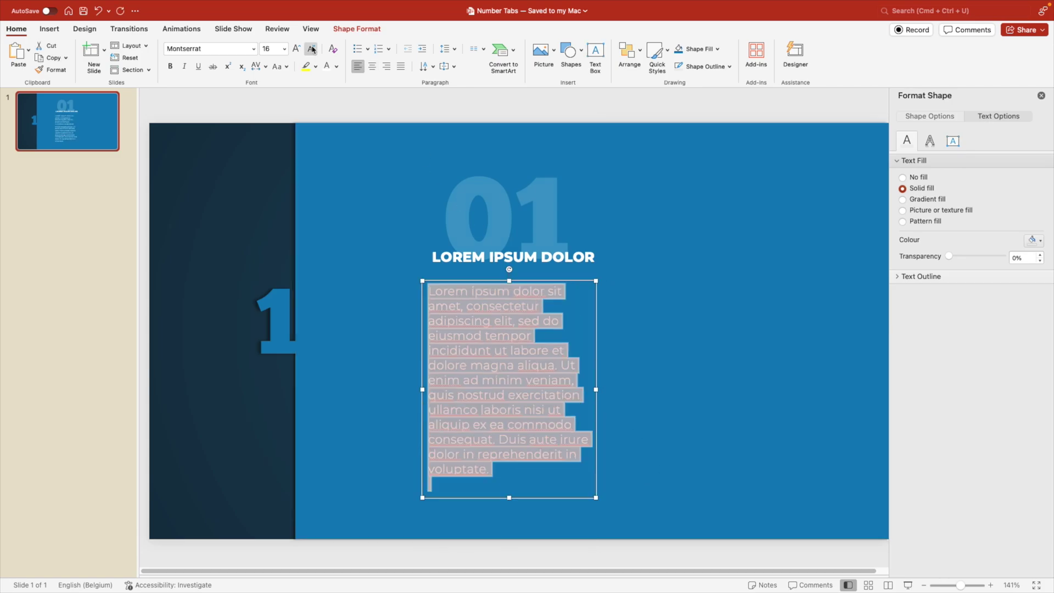
{"action": "left_click", "coordinate": [372, 66]}
{"action": "left_click", "coordinate": [525, 433]}
{"action": "key", "text": "BackSpace"}
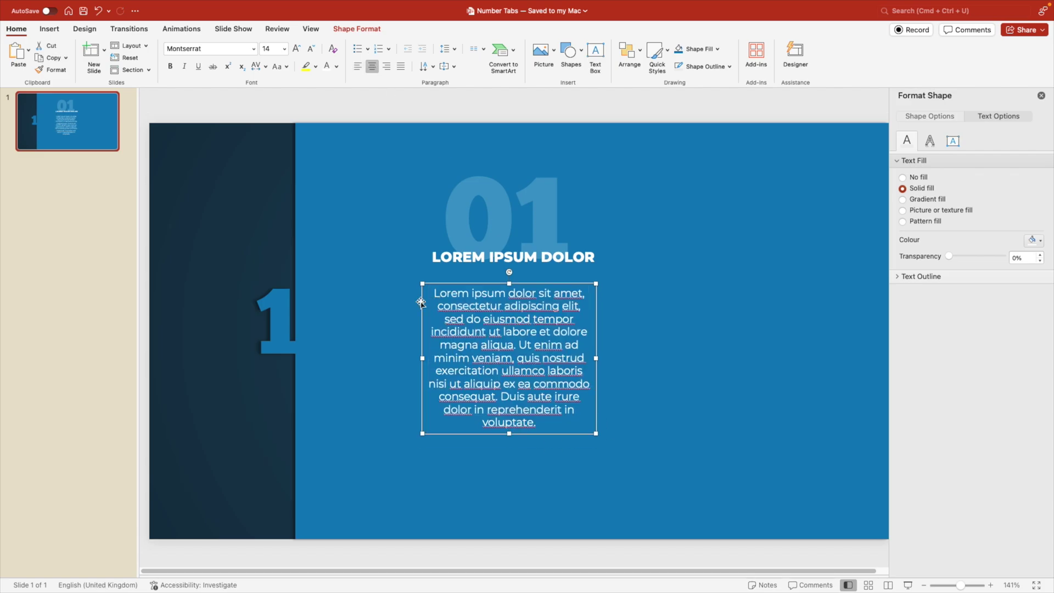
Widen the paragraph box, centre it under the heading, and set Montserrat ExtraLight.
{"action": "mouse_move", "coordinate": [422, 361]}
{"action": "left_mouse_down"}
{"action": "mouse_move", "coordinate": [376, 356]}
{"action": "mouse_move", "coordinate": [420, 346]}
{"action": "left_mouse_up"}
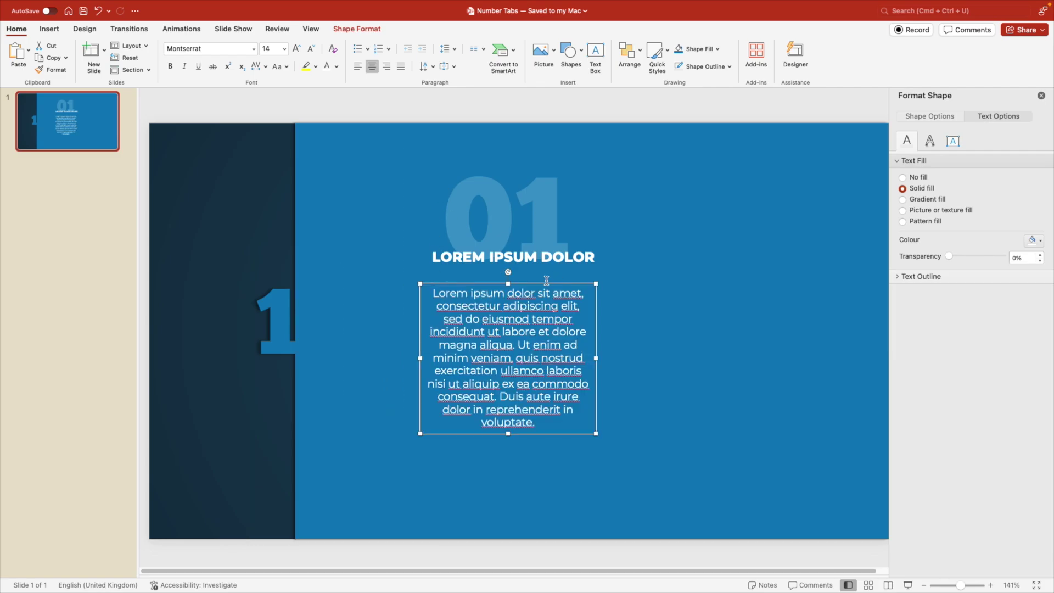
{"action": "left_click_drag", "start_coordinate": [541, 283], "coordinate": [544, 282]}
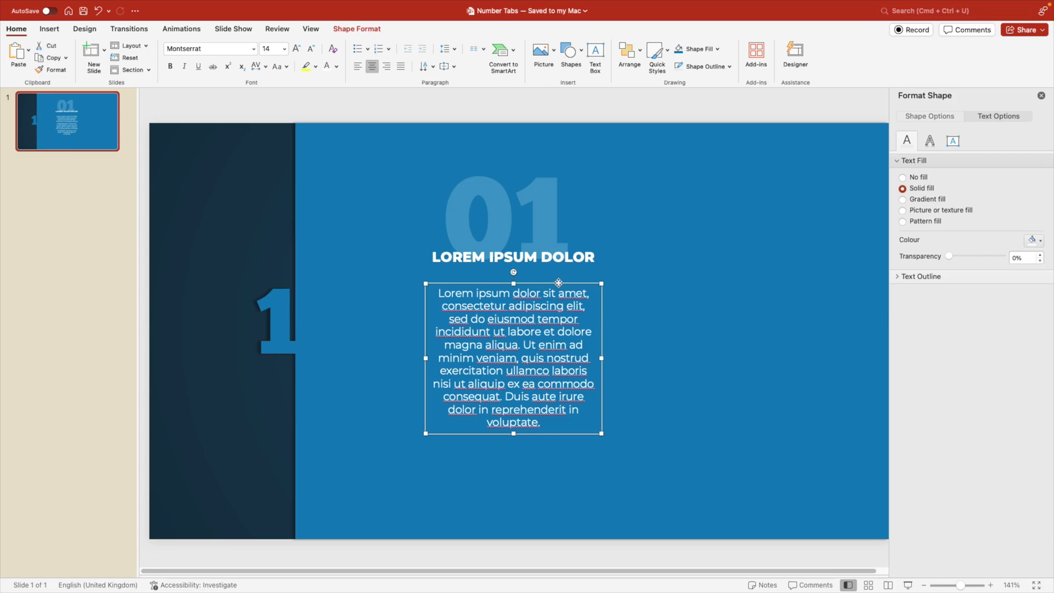
{"action": "left_click", "coordinate": [254, 49]}
{"action": "mouse_move", "coordinate": [263, 143]}
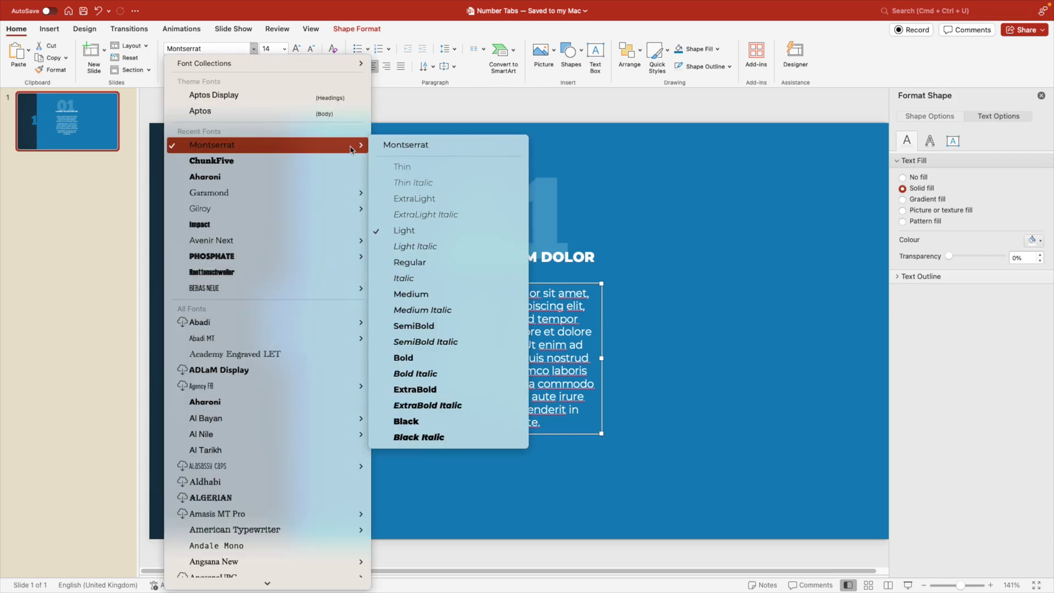
{"action": "left_click", "coordinate": [428, 198]}
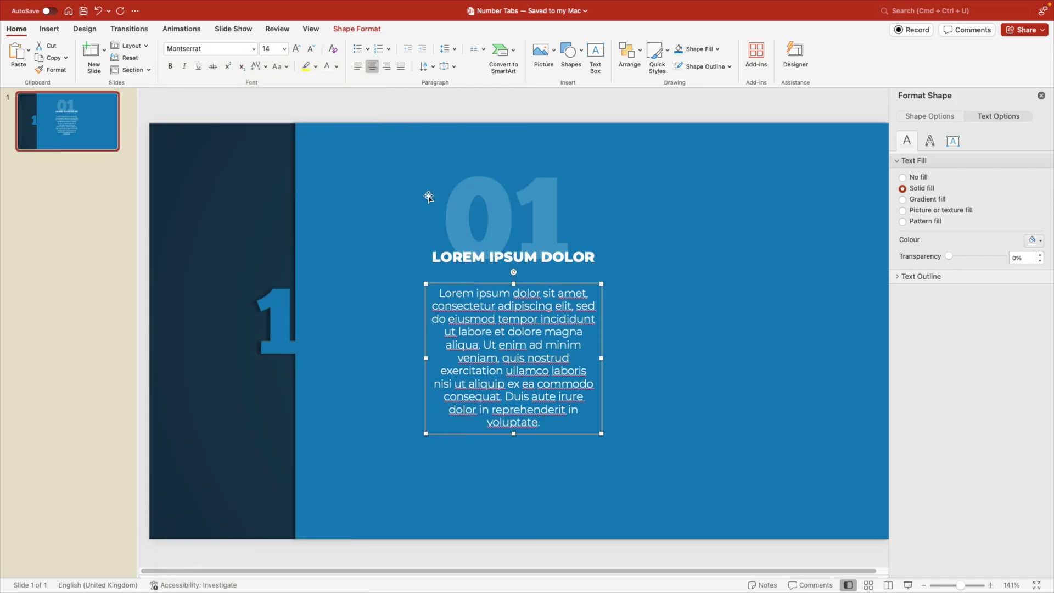
{"action": "left_click", "coordinate": [682, 372]}
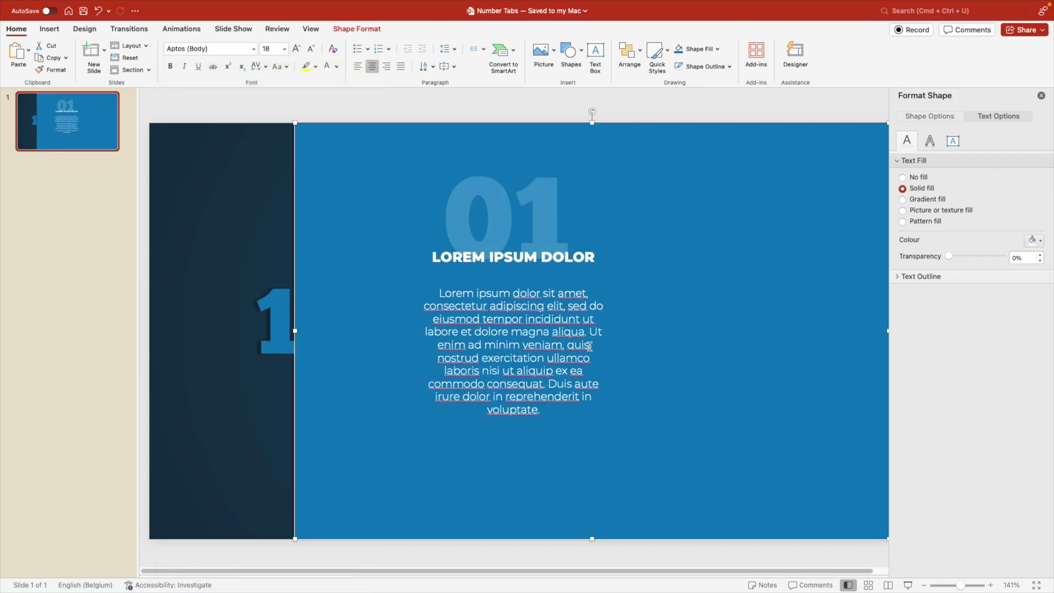
Insert the 'network' stock icon onto the slide.
{"action": "left_click", "coordinate": [369, 108]}
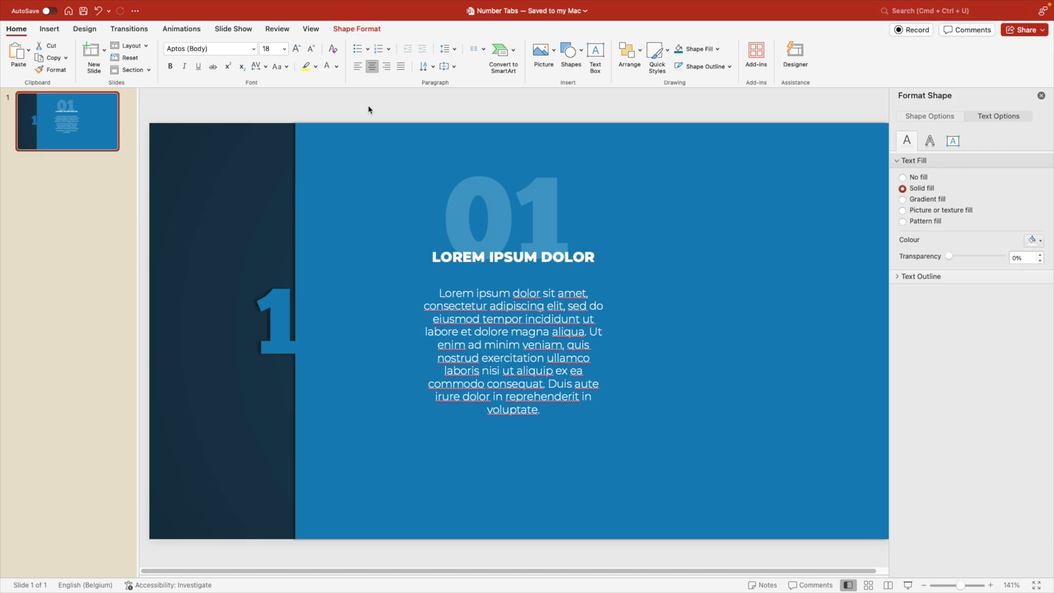
{"action": "left_click", "coordinate": [51, 30]}
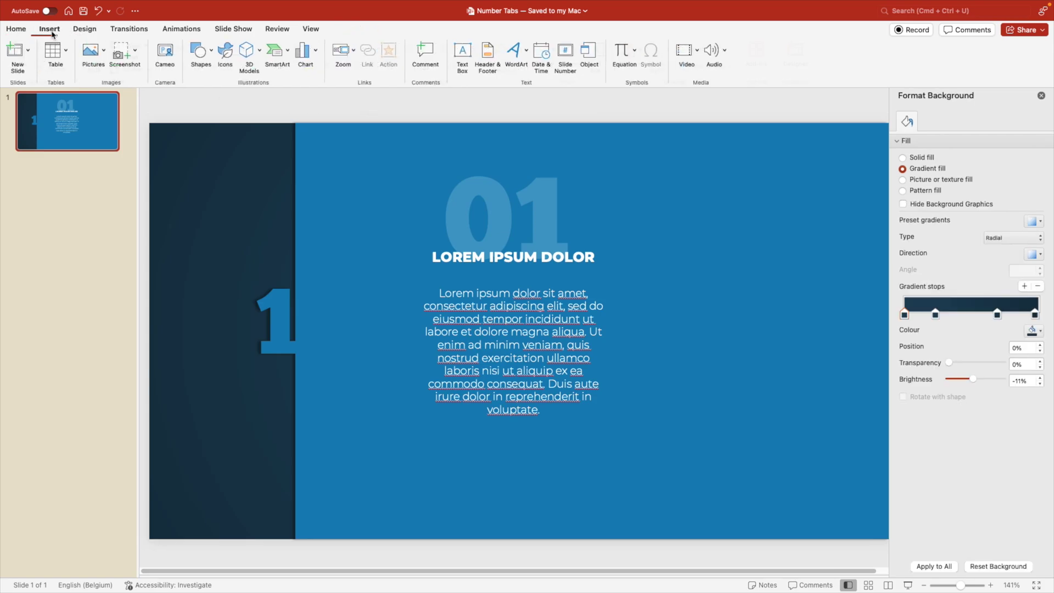
{"action": "left_click", "coordinate": [226, 54]}
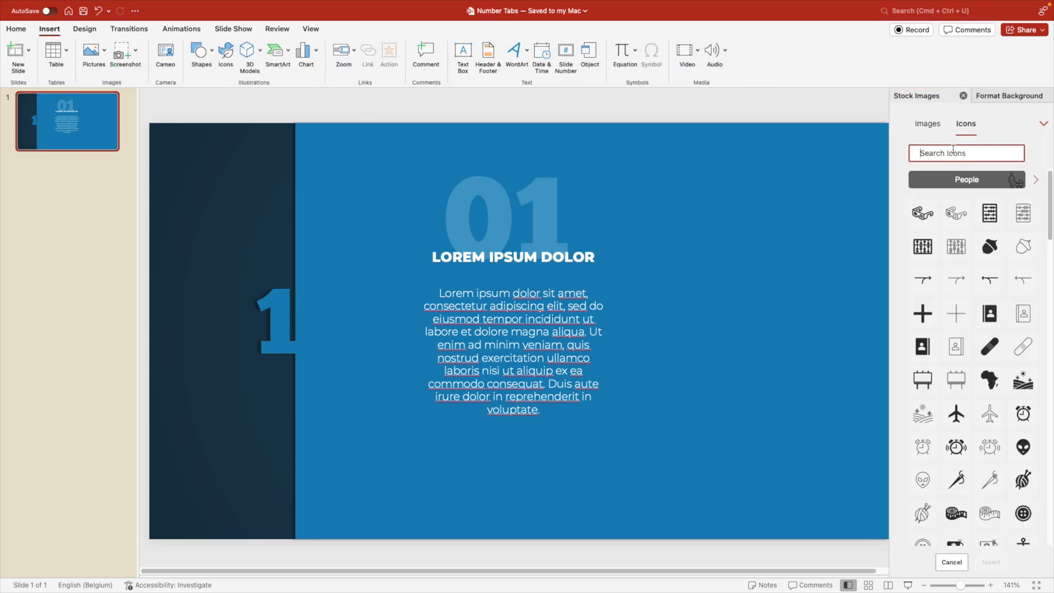
{"action": "type", "text": "network"}
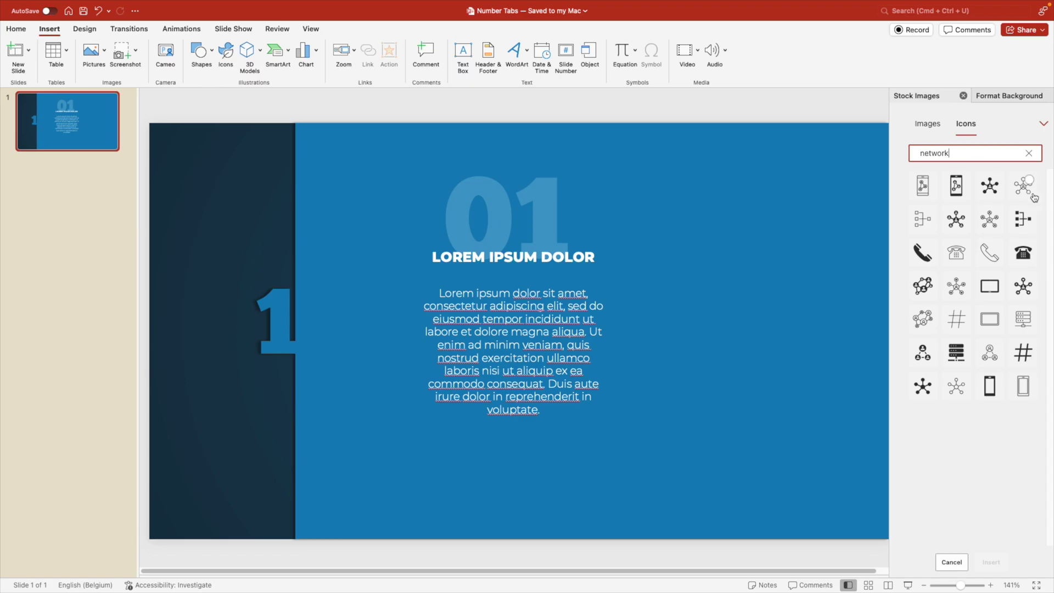
{"action": "left_click", "coordinate": [1028, 189]}
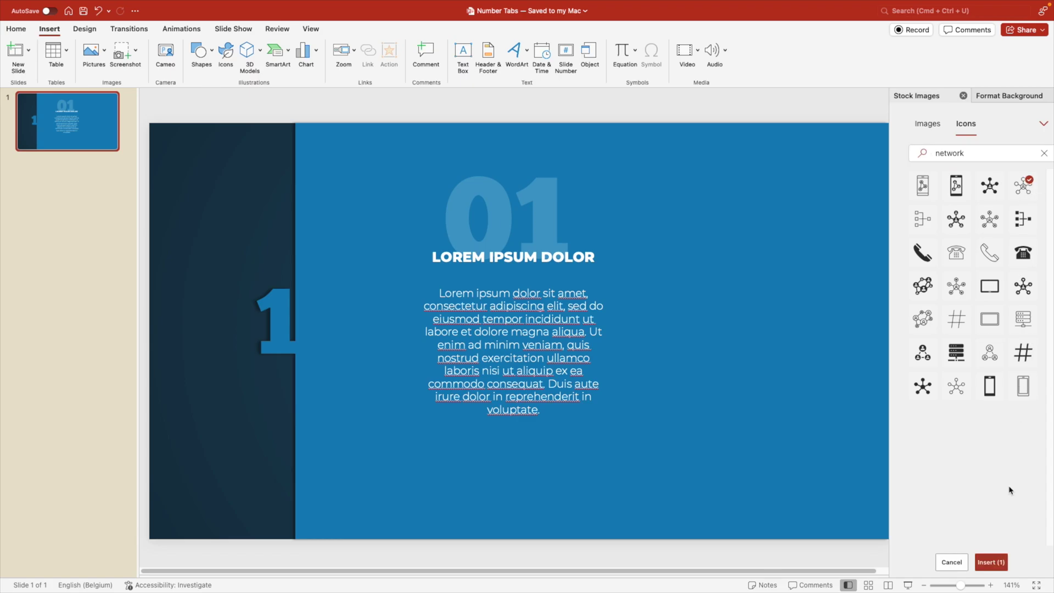
{"action": "left_click", "coordinate": [991, 562]}
Colour the network icon white with 75% transparency.
{"action": "left_click", "coordinate": [338, 49]}
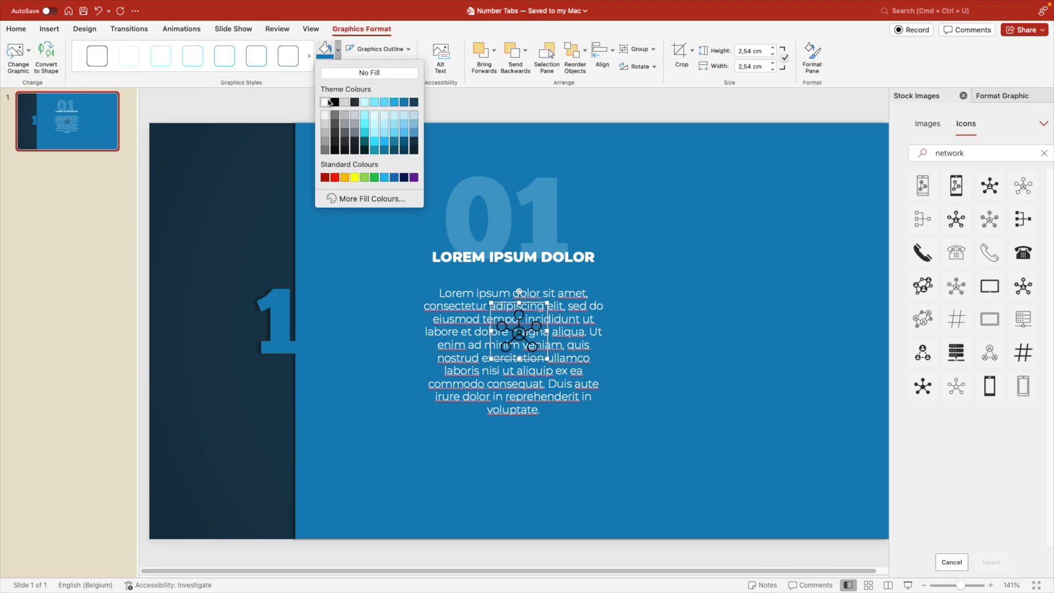
{"action": "left_click", "coordinate": [325, 102]}
{"action": "left_click", "coordinate": [1001, 98]}
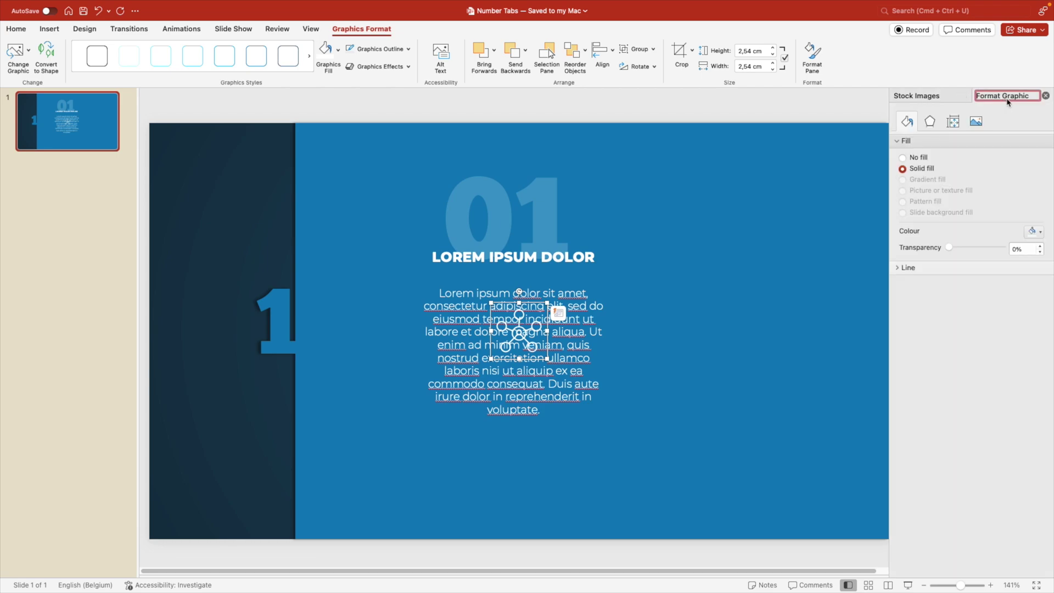
{"action": "left_click", "coordinate": [1027, 250]}
{"action": "type", "text": "75"}
{"action": "key", "text": "Return"}
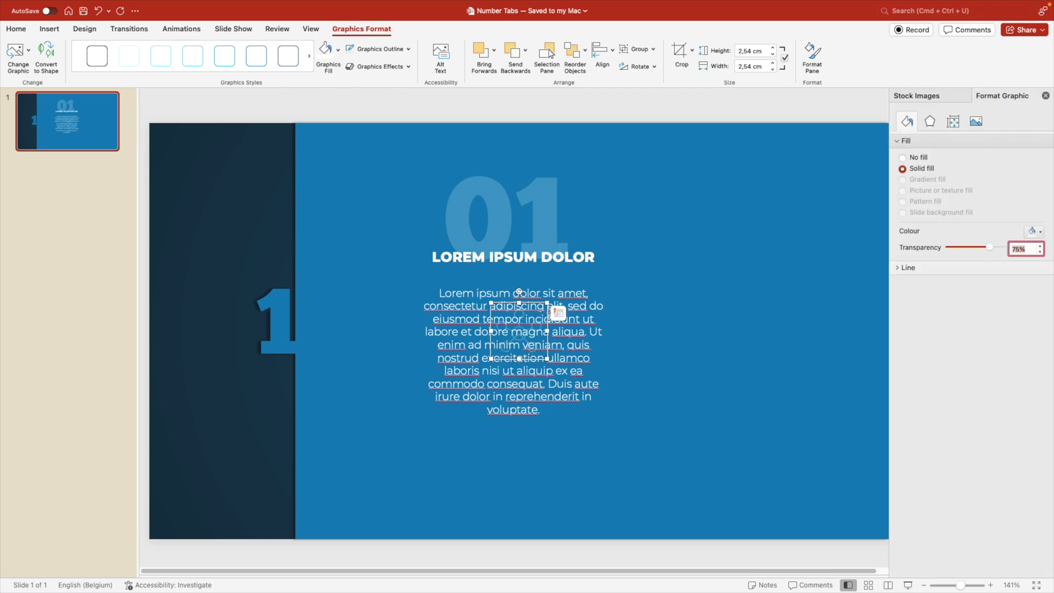
Resize the icon to about 4.88 cm and place it below the paragraph.
{"action": "left_click_drag", "start_coordinate": [548, 362], "coordinate": [515, 490]}
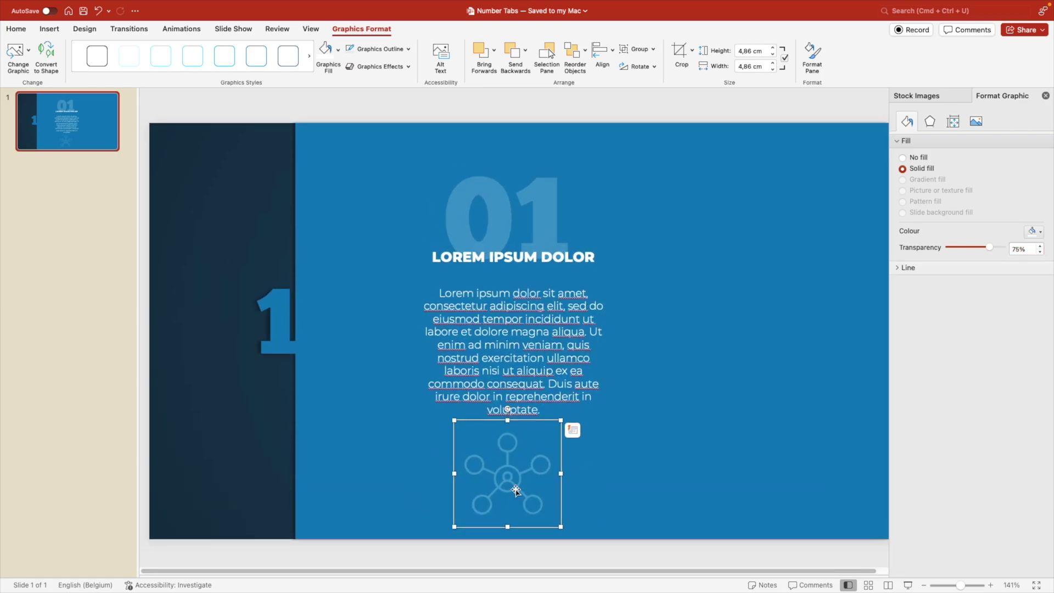
{"action": "scroll", "coordinate": [516, 490], "scroll_direction": "down", "scroll_amount": 2}
{"action": "scroll", "coordinate": [516, 490], "scroll_direction": "down", "scroll_amount": 5}
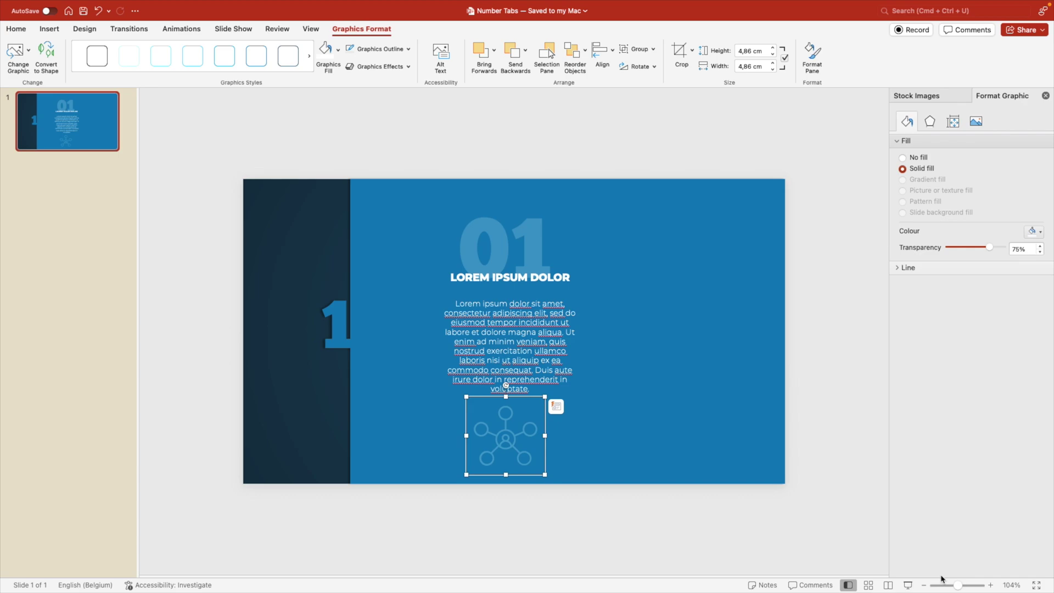
{"action": "left_click_drag", "start_coordinate": [953, 586], "coordinate": [958, 585]}
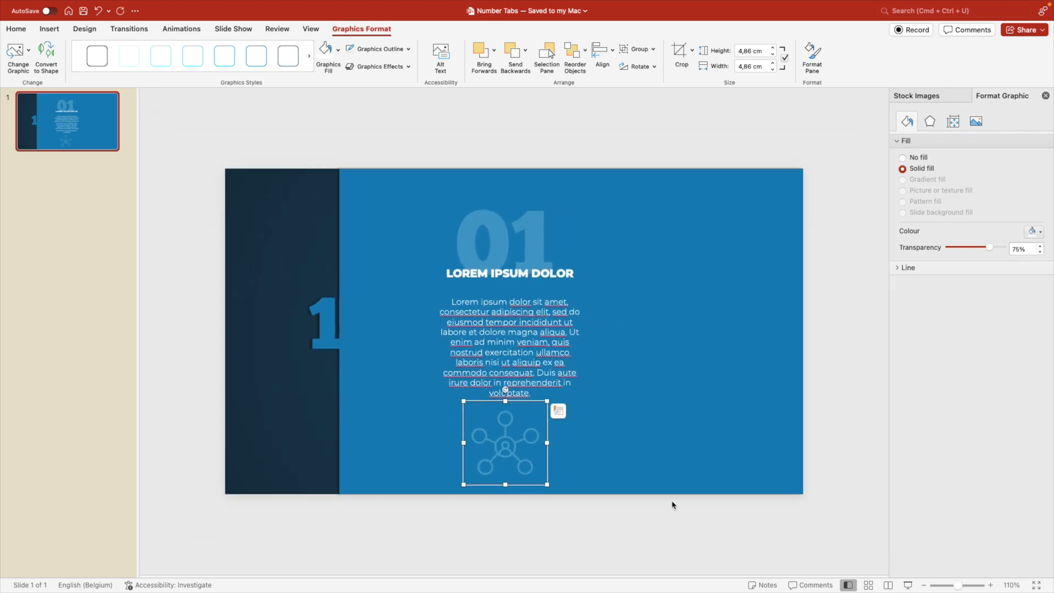
{"action": "left_click_drag", "start_coordinate": [546, 402], "coordinate": [520, 479]}
Nudge the 01, heading, paragraph and icon up slightly and close the background pane.
{"action": "key", "text": "Escape"}
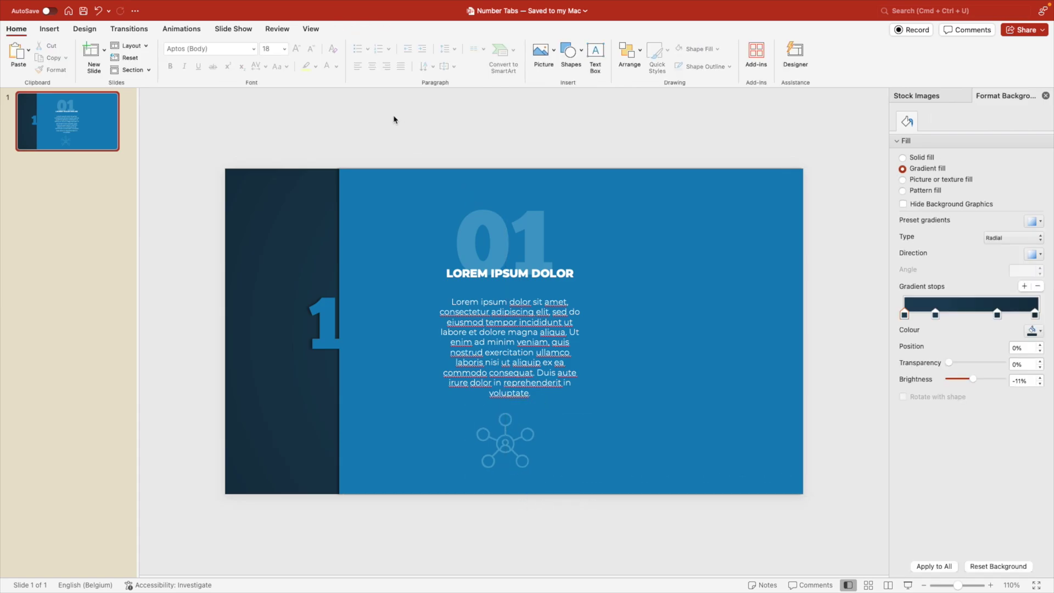
{"action": "left_click_drag", "start_coordinate": [392, 117], "coordinate": [628, 544]}
{"action": "left_click_drag", "start_coordinate": [554, 259], "coordinate": [552, 258]}
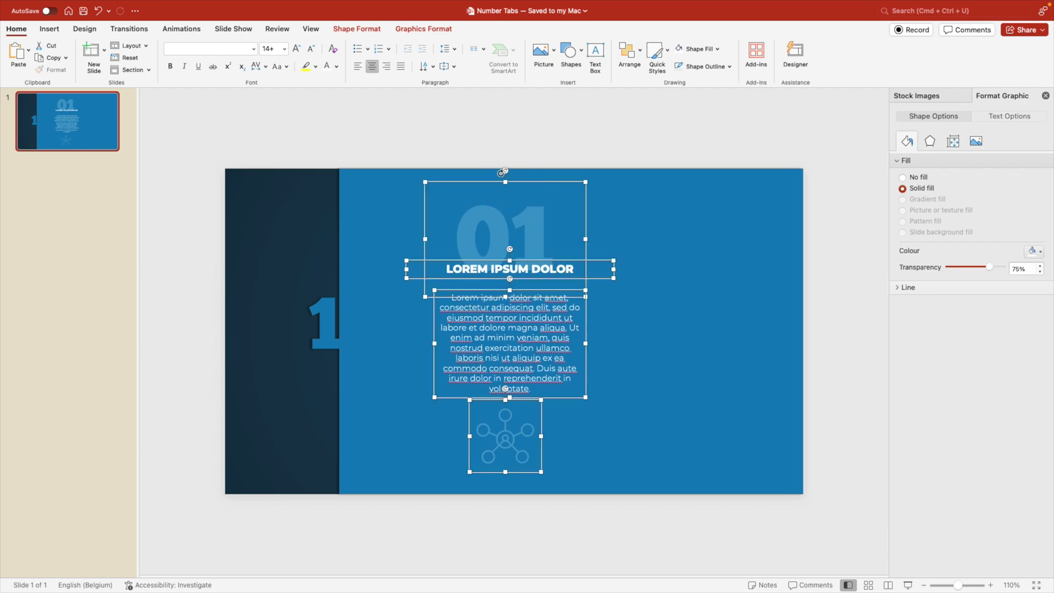
{"action": "left_click", "coordinate": [629, 523]}
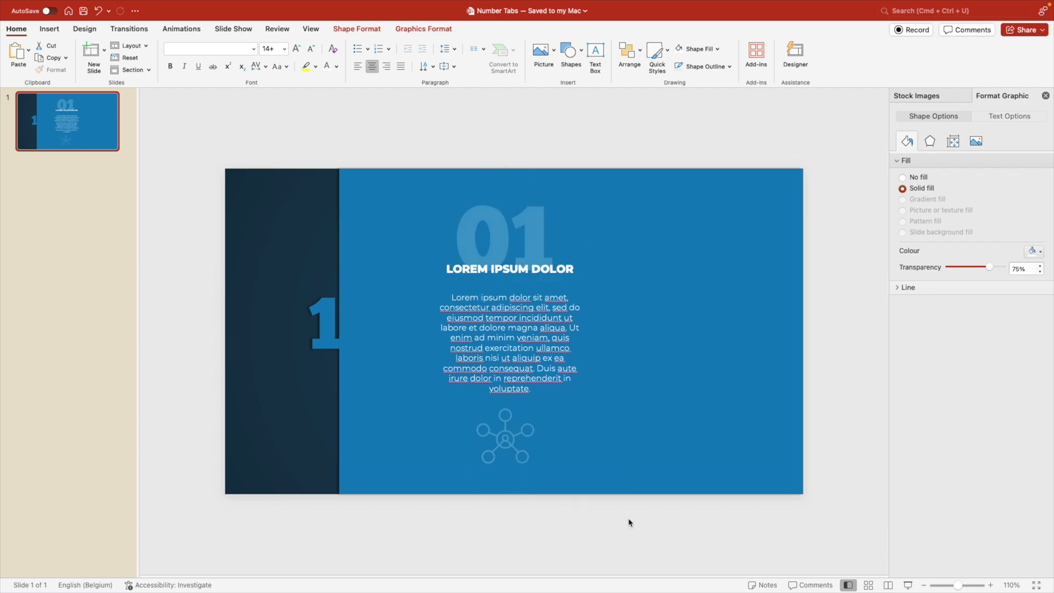
{"action": "scroll", "coordinate": [577, 304], "scroll_direction": "up", "scroll_amount": 1}
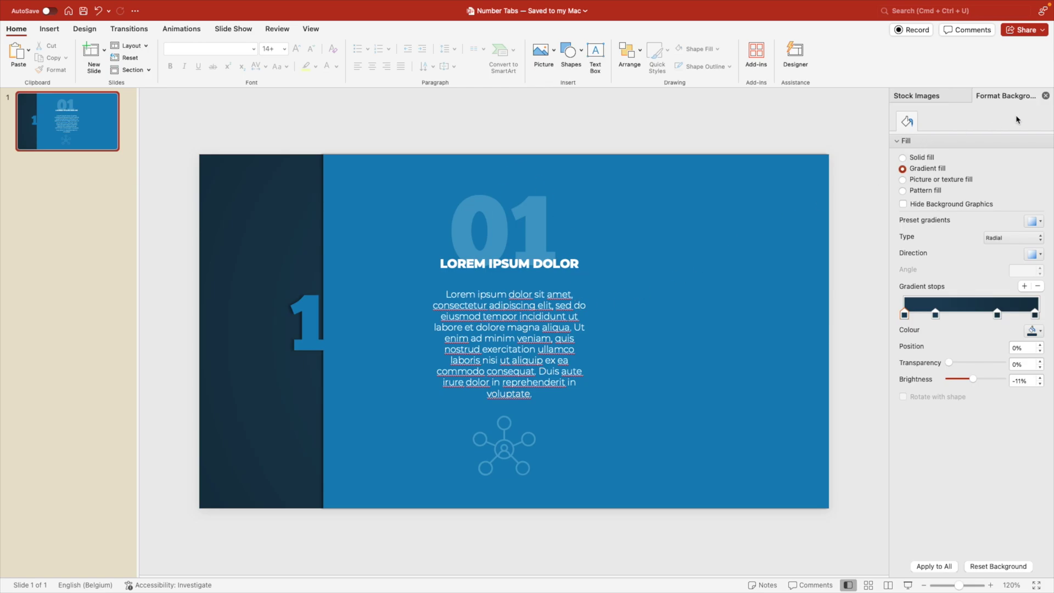
{"action": "left_click", "coordinate": [1044, 97]}
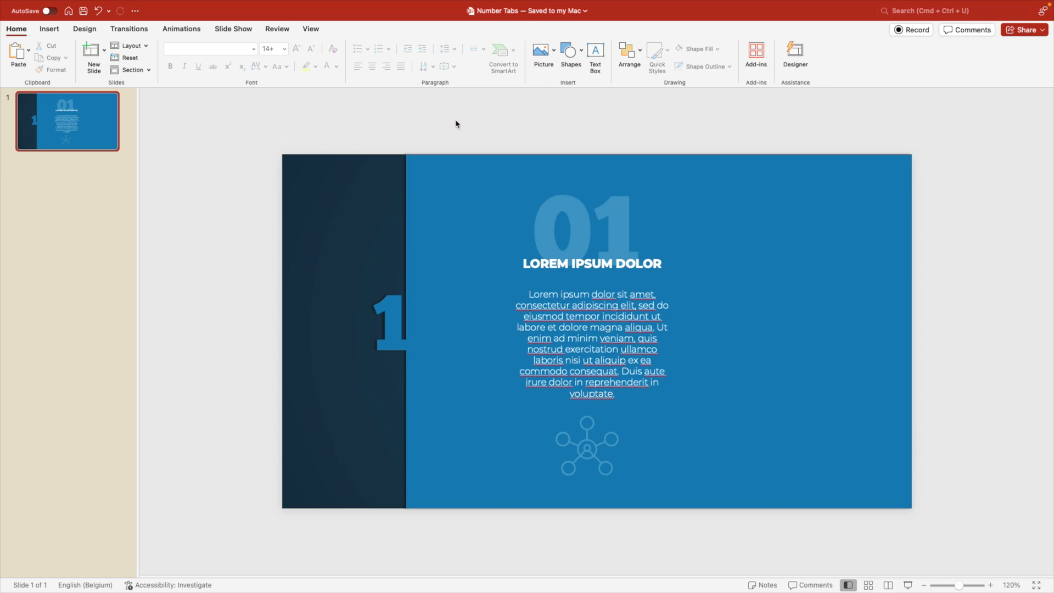
Group the 01, heading, paragraph and icon, then select them with the blue panel.
{"action": "left_click_drag", "start_coordinate": [455, 124], "coordinate": [739, 584]}
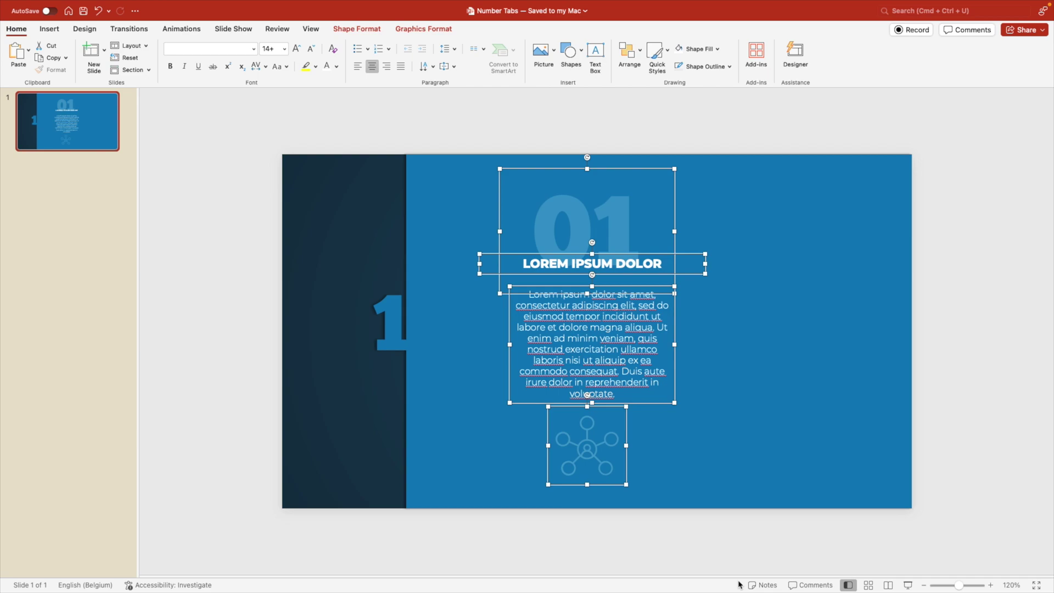
{"action": "key", "text": "super+alt+g"}
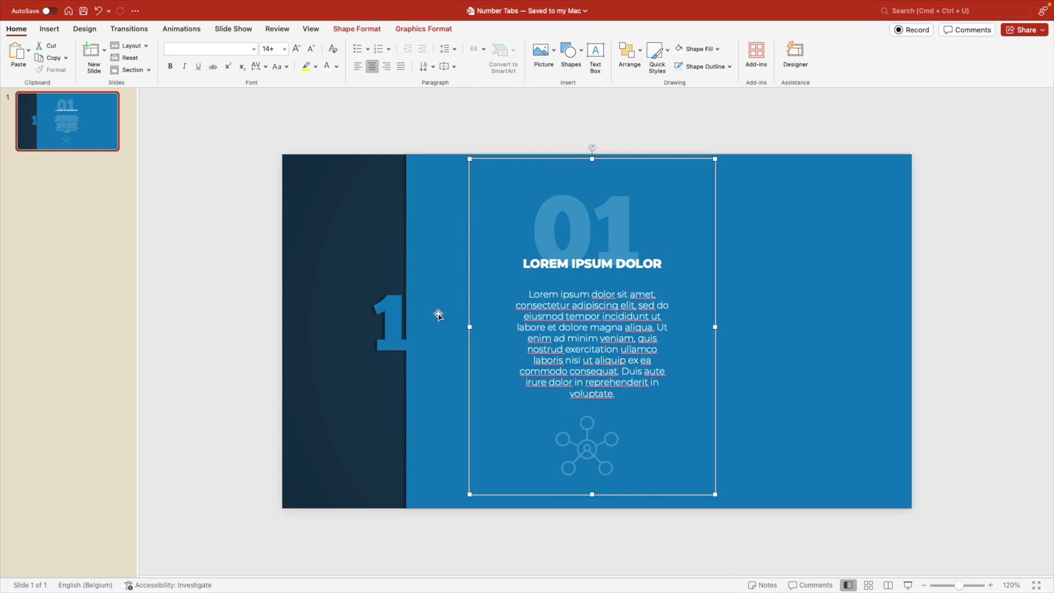
{"action": "left_click", "coordinate": [405, 329]}
{"action": "left_click", "coordinate": [384, 305]}
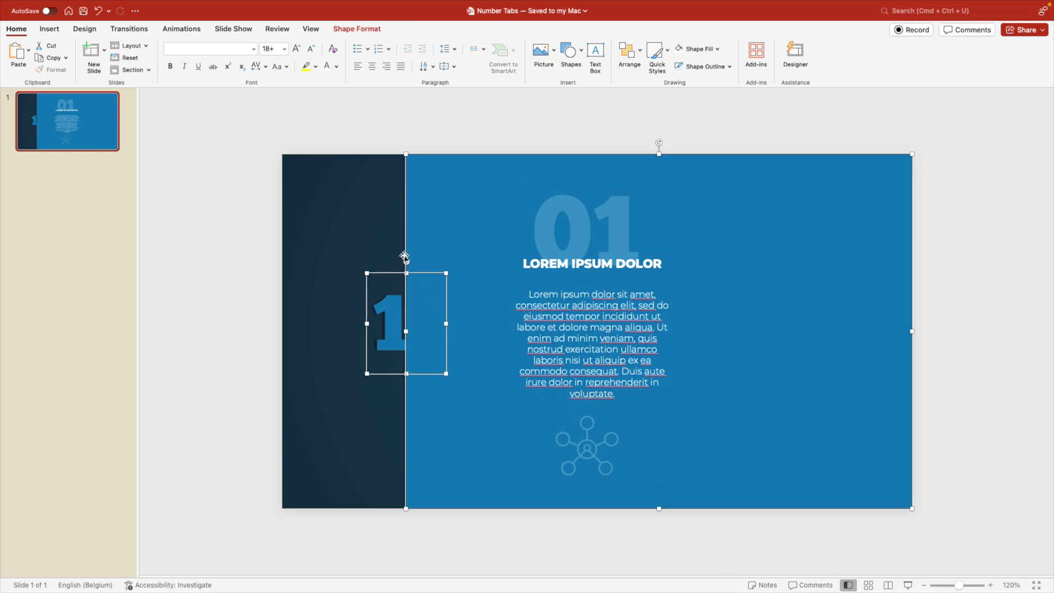
{"action": "left_click", "coordinate": [421, 282]}
{"action": "left_click", "coordinate": [636, 318], "text": "shift"}
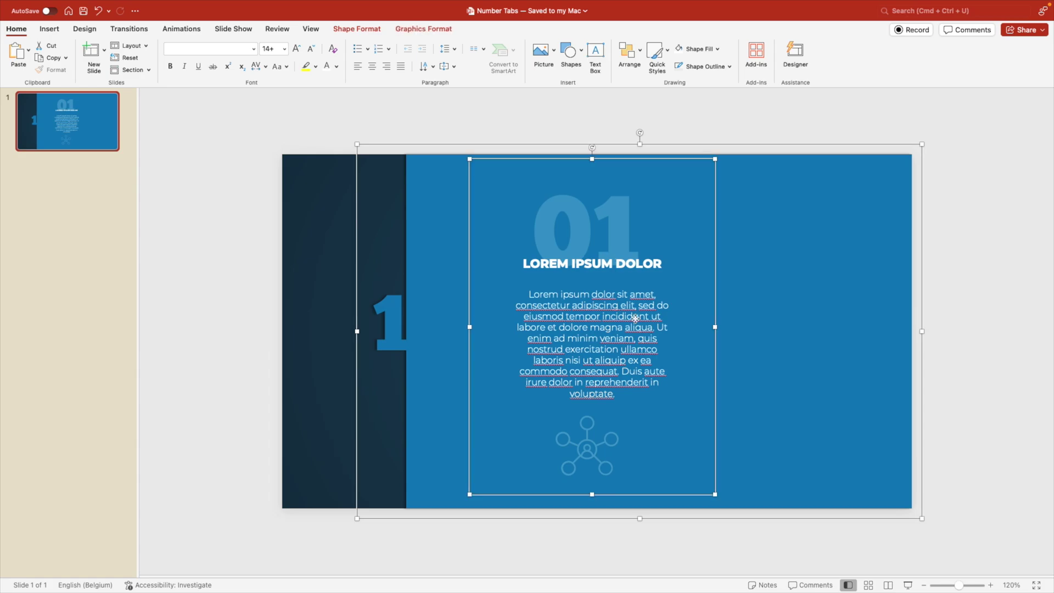
{"action": "left_click", "coordinate": [296, 114]}
{"action": "left_click_drag", "start_coordinate": [270, 103], "coordinate": [1024, 576]}
{"action": "left_click", "coordinate": [287, 124]}
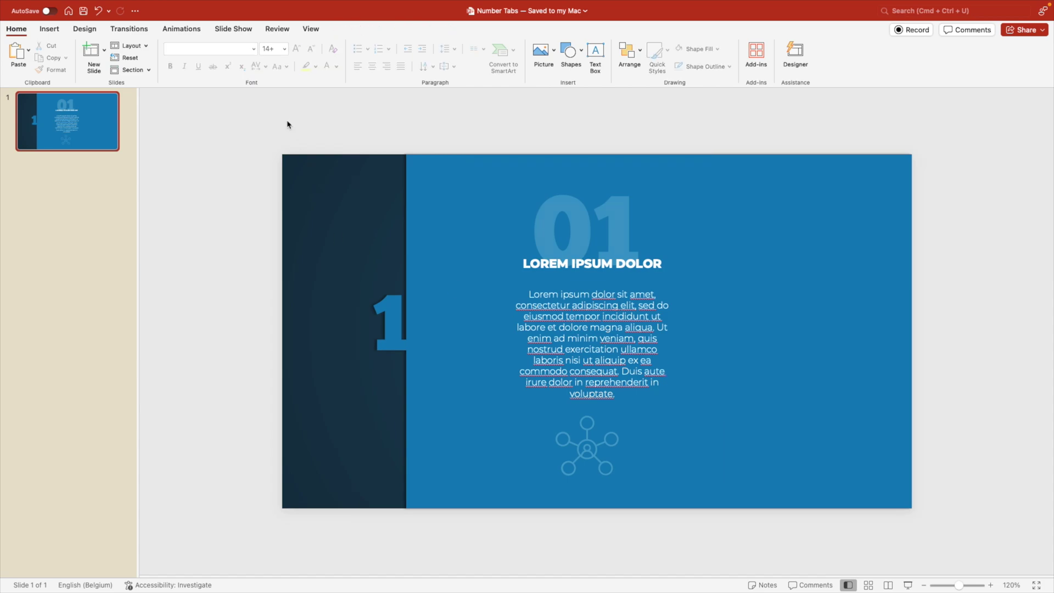
{"action": "left_click", "coordinate": [685, 192]}
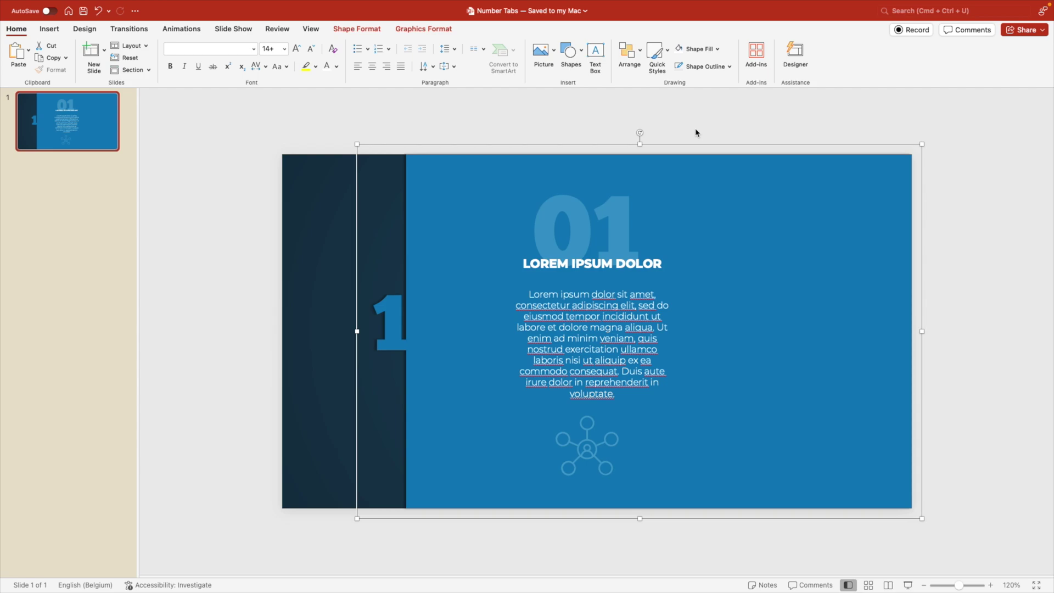
Duplicate the tab slide three times to get four identical copies, then select slide 2.
{"action": "right_click", "coordinate": [64, 117]}
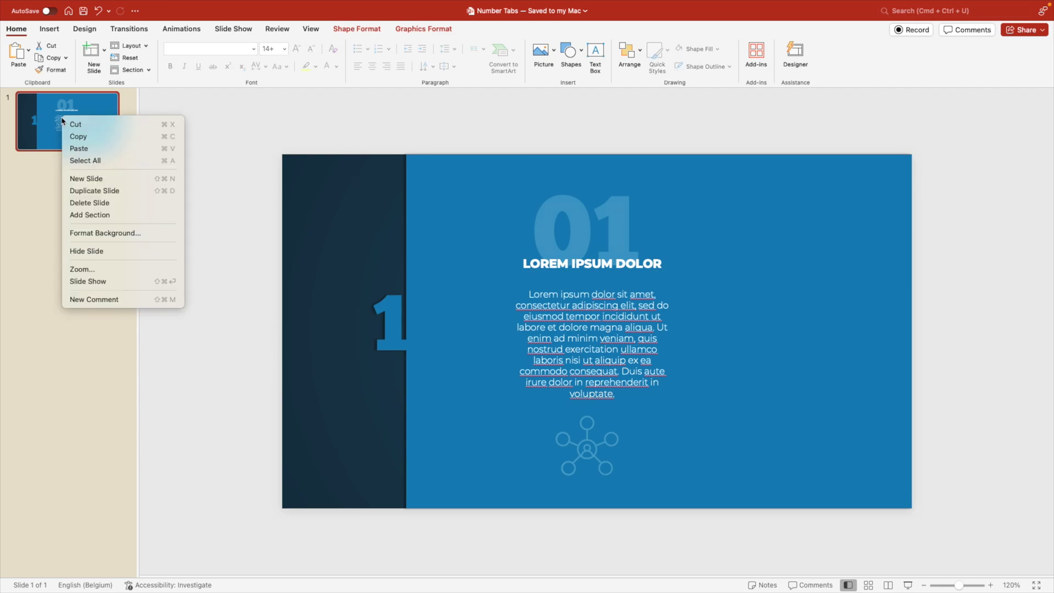
{"action": "left_click", "coordinate": [105, 191]}
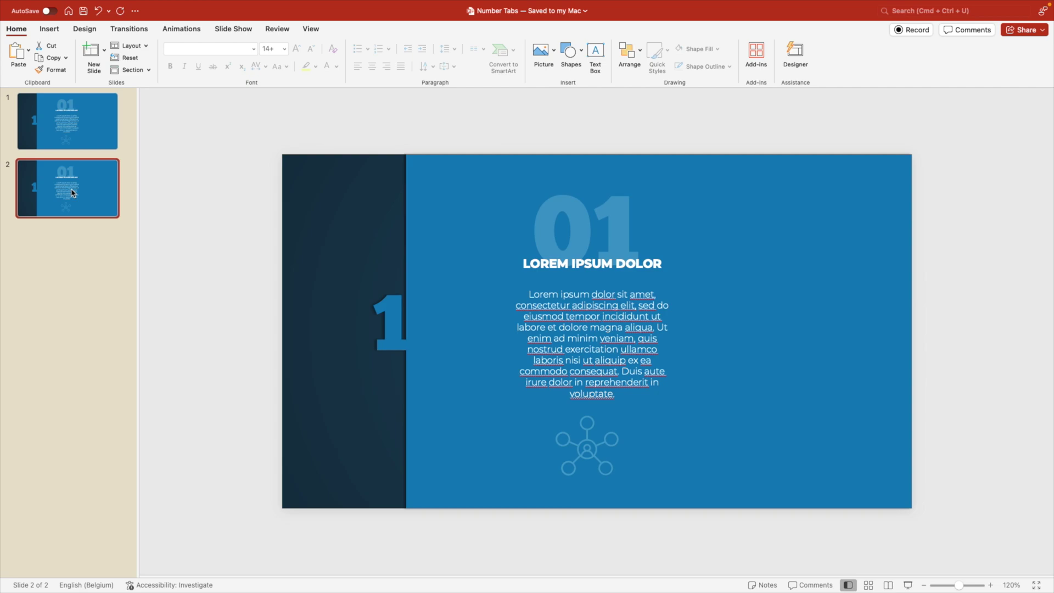
{"action": "key", "text": "super+shift+d"}
{"action": "key", "text": "super+shift+d"}
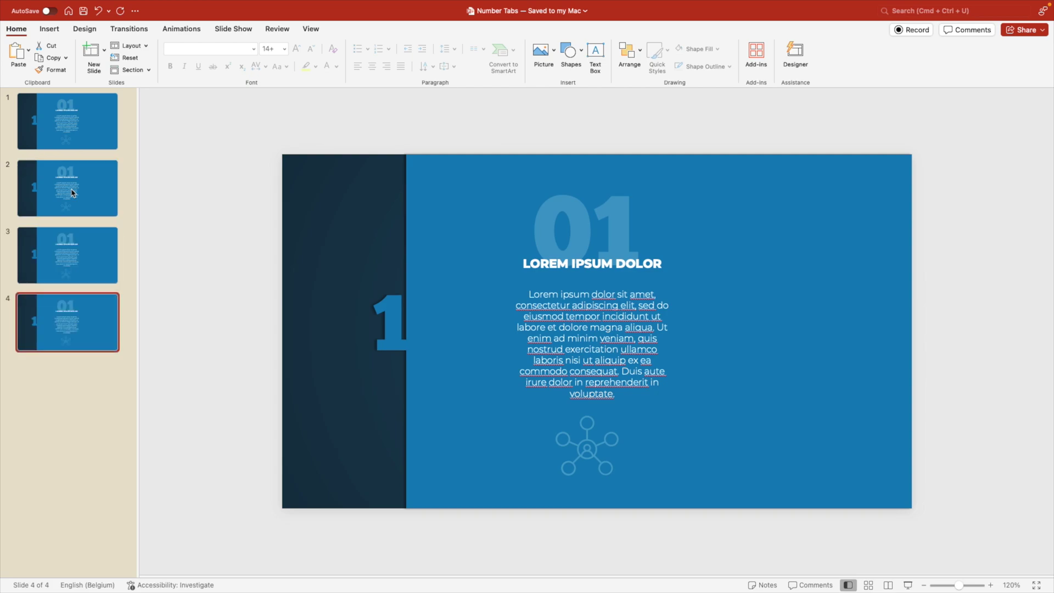
{"action": "left_click", "coordinate": [91, 176]}
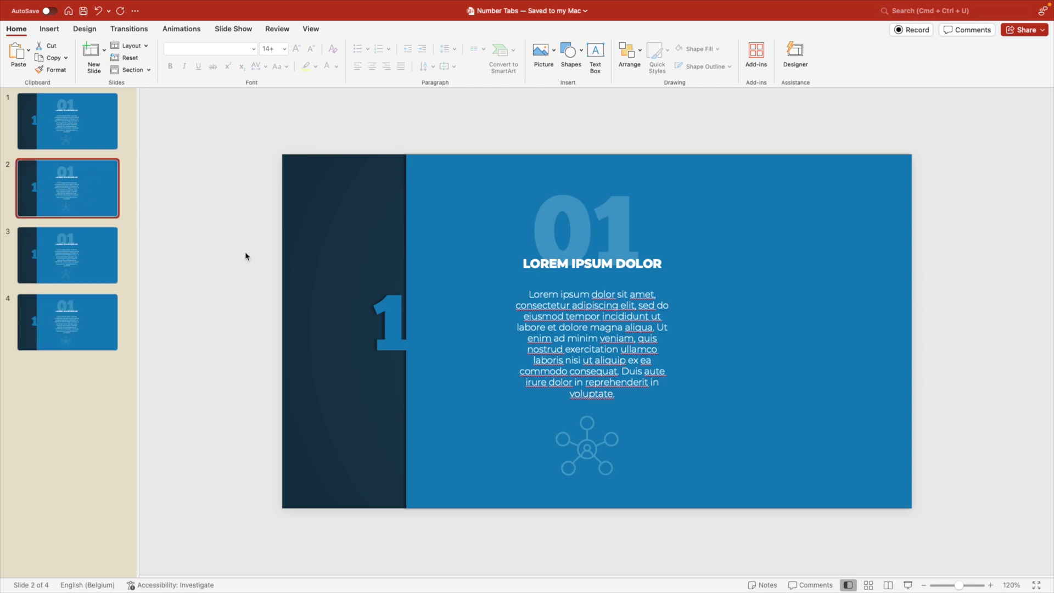
Change slide 2's big tab number to 2, nudge it left, and make the heading read 02.
{"action": "double_click", "coordinate": [382, 310]}
{"action": "type", "text": "2"}
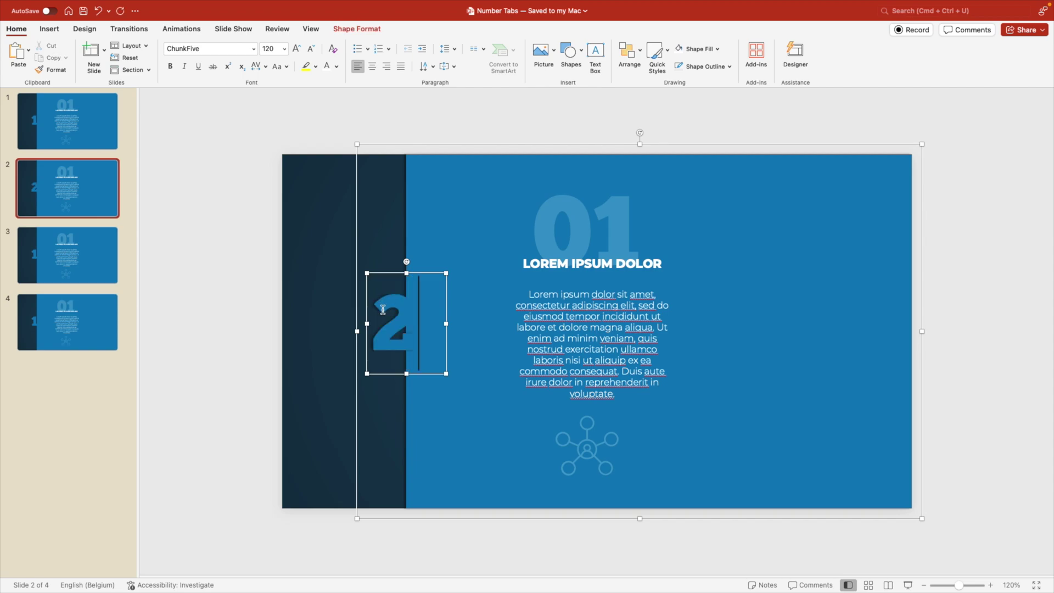
{"action": "left_click_drag", "start_coordinate": [428, 273], "coordinate": [417, 273]}
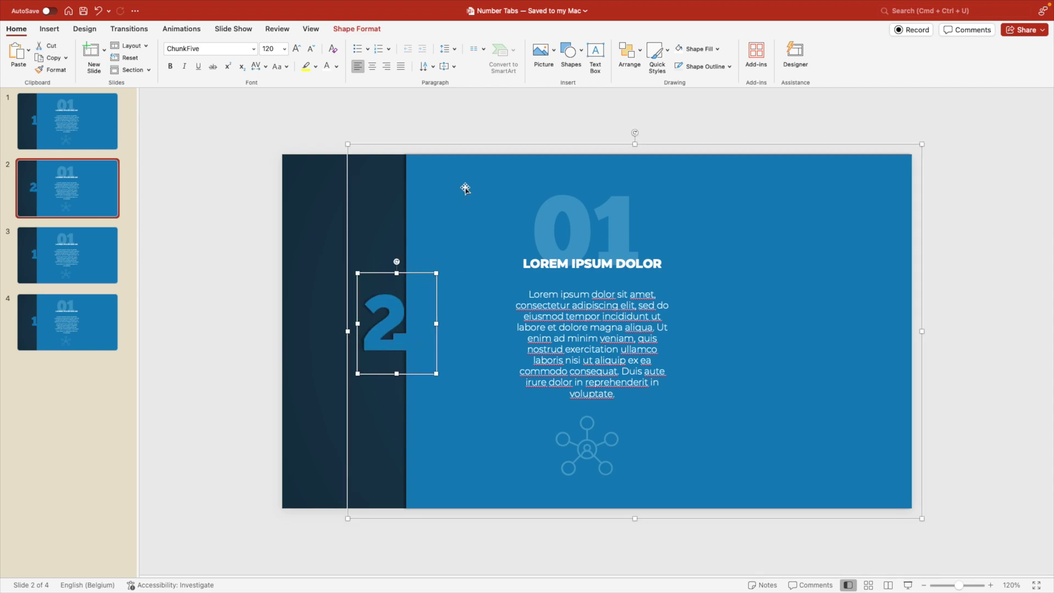
{"action": "left_click", "coordinate": [592, 228]}
{"action": "key", "text": "Delete"}
{"action": "type", "text": "2"}
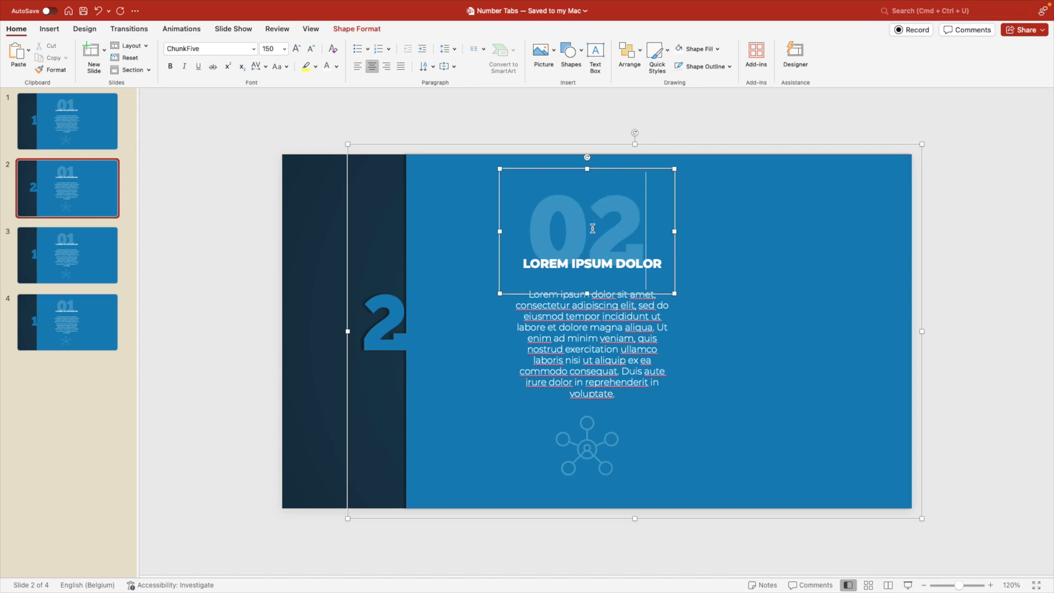
Recolour the large panel and the tab number 2 a lighter blue.
{"action": "left_click", "coordinate": [438, 164]}
{"action": "right_click", "coordinate": [439, 165]}
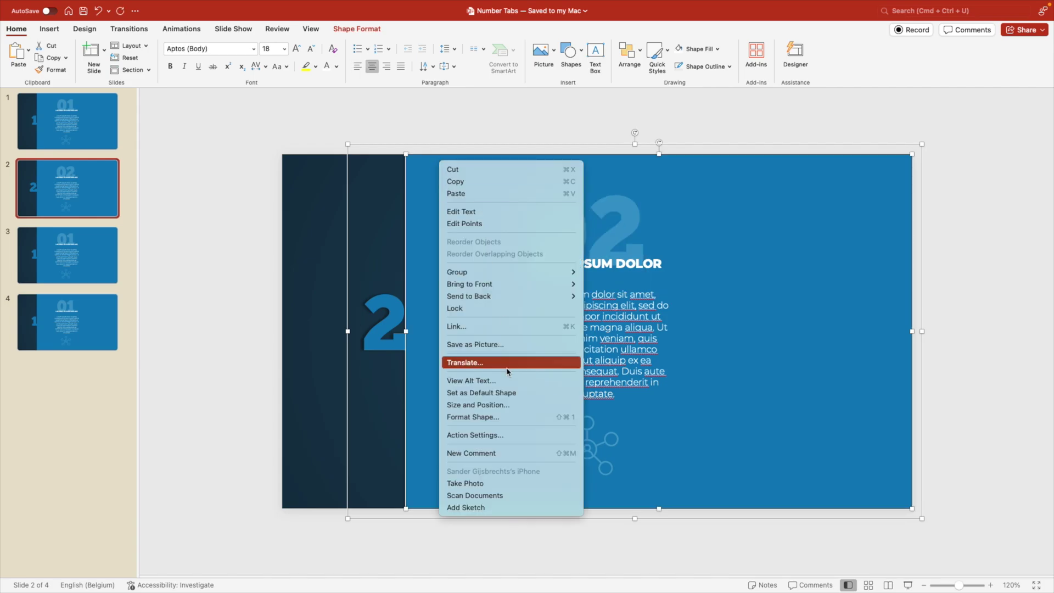
{"action": "left_click", "coordinate": [500, 417]}
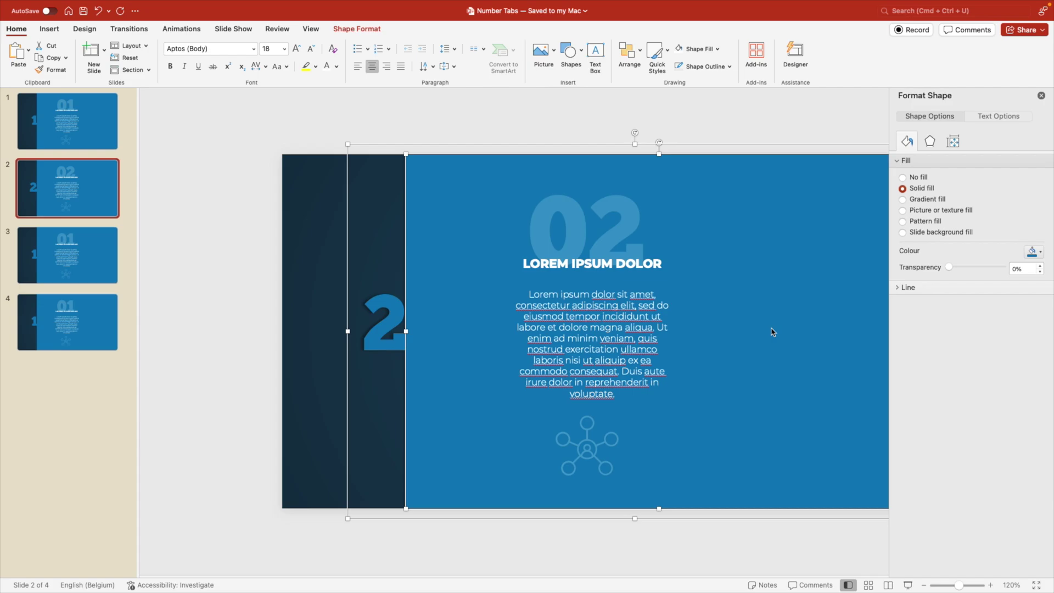
{"action": "left_click", "coordinate": [1034, 251]}
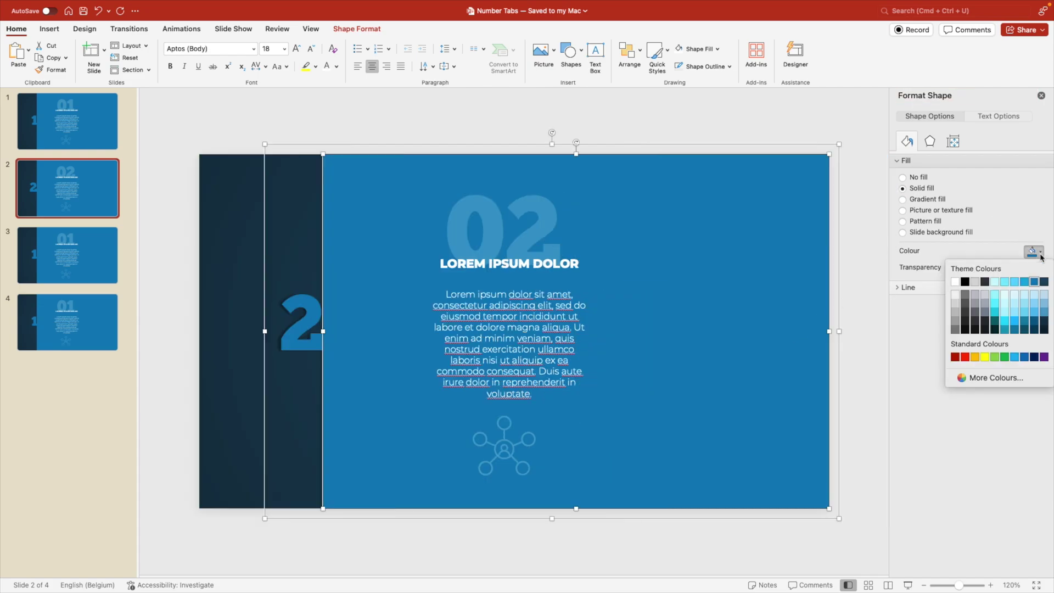
{"action": "left_click", "coordinate": [1024, 282]}
{"action": "left_click", "coordinate": [309, 285]}
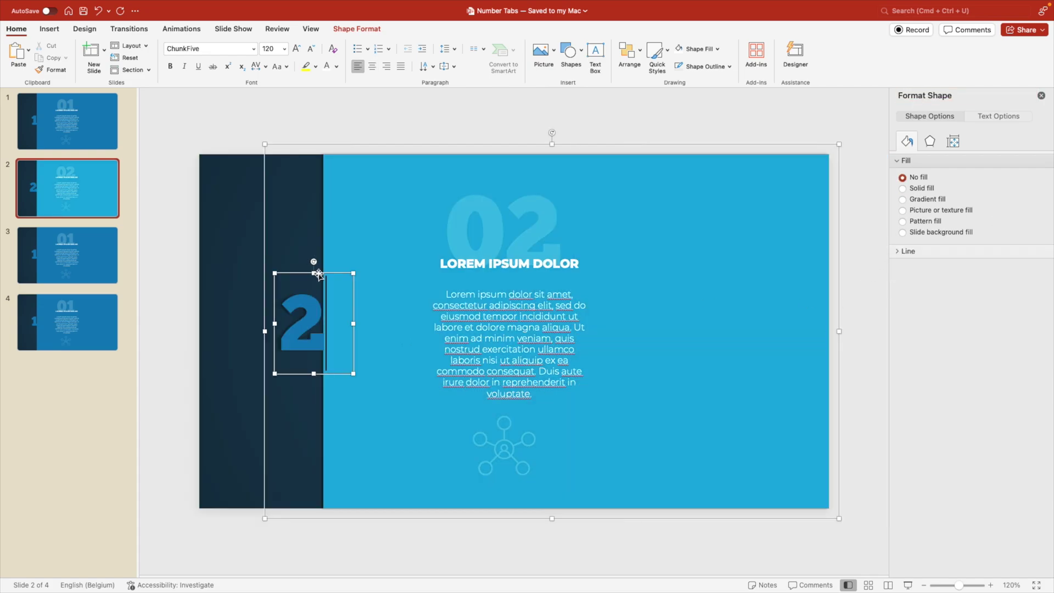
{"action": "left_click", "coordinate": [336, 67]}
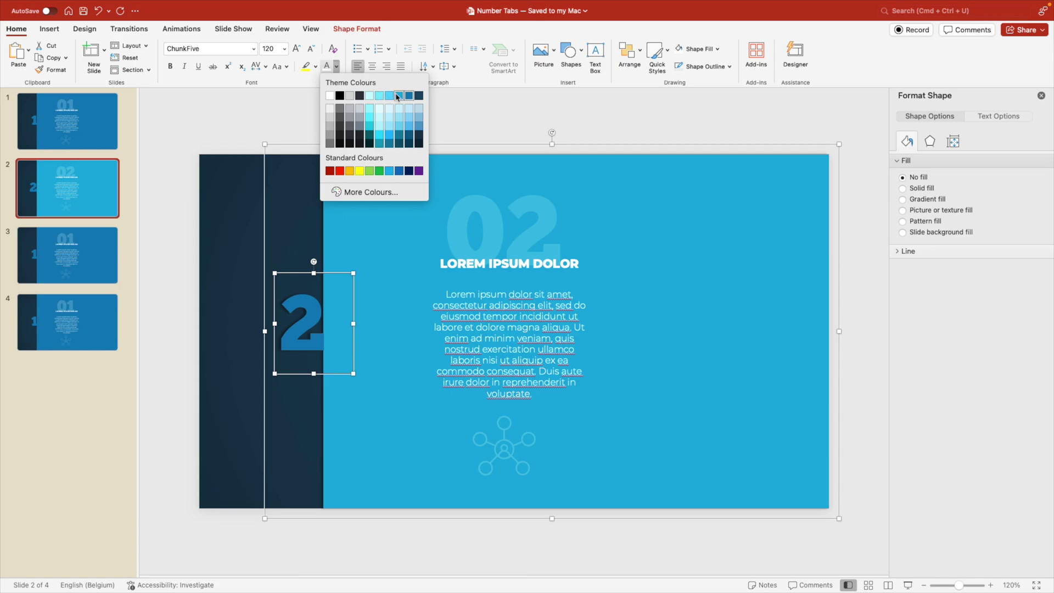
{"action": "left_click", "coordinate": [397, 96]}
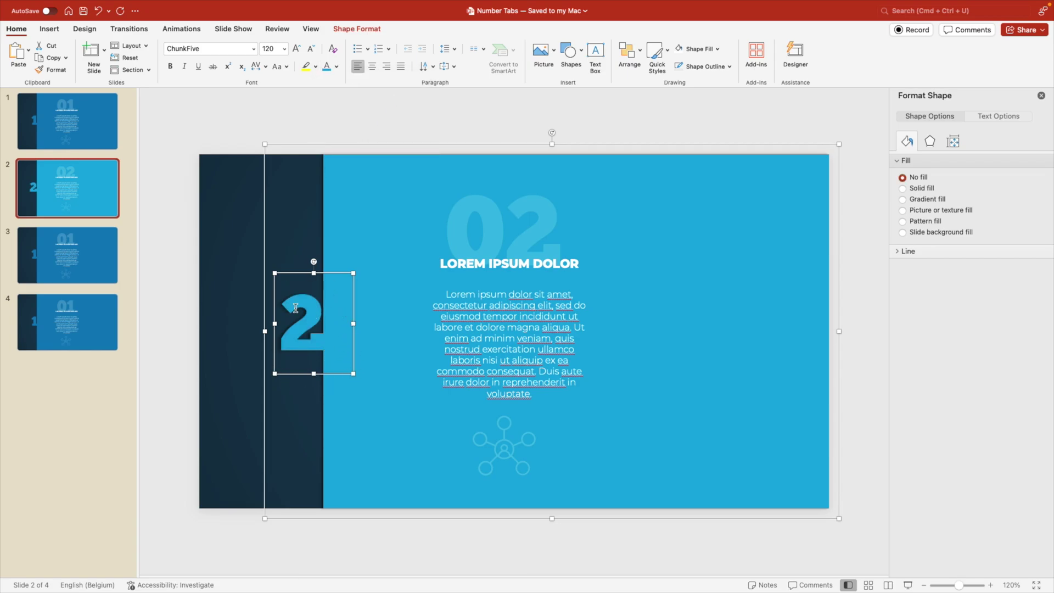
On slide 3, change the tab number to 3, shift it left, and make the heading 03.
{"action": "left_click", "coordinate": [94, 260]}
{"action": "double_click", "coordinate": [329, 309]}
{"action": "type", "text": "3"}
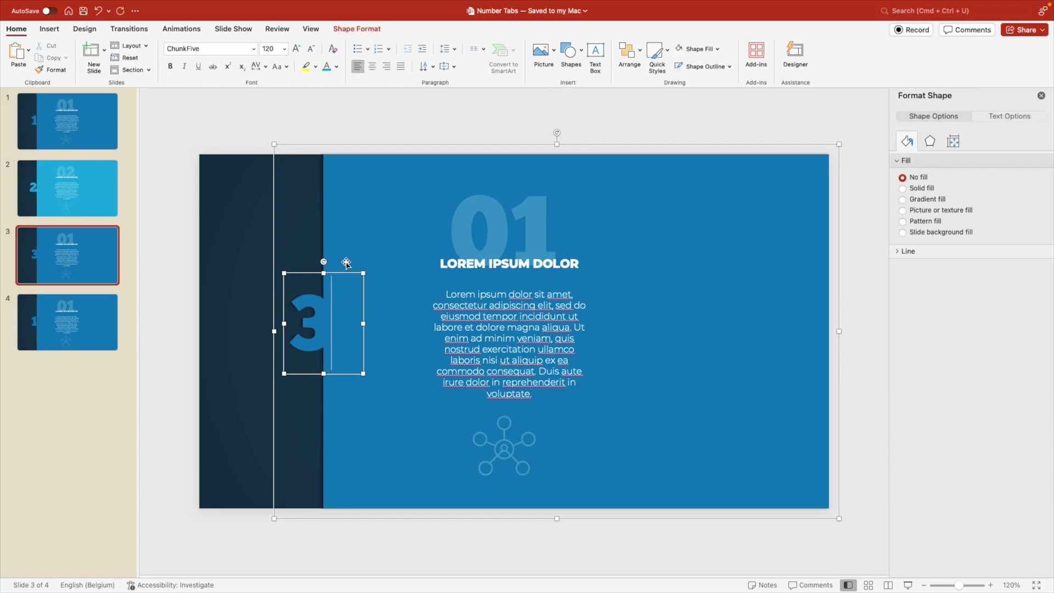
{"action": "left_click_drag", "start_coordinate": [346, 262], "coordinate": [341, 273]}
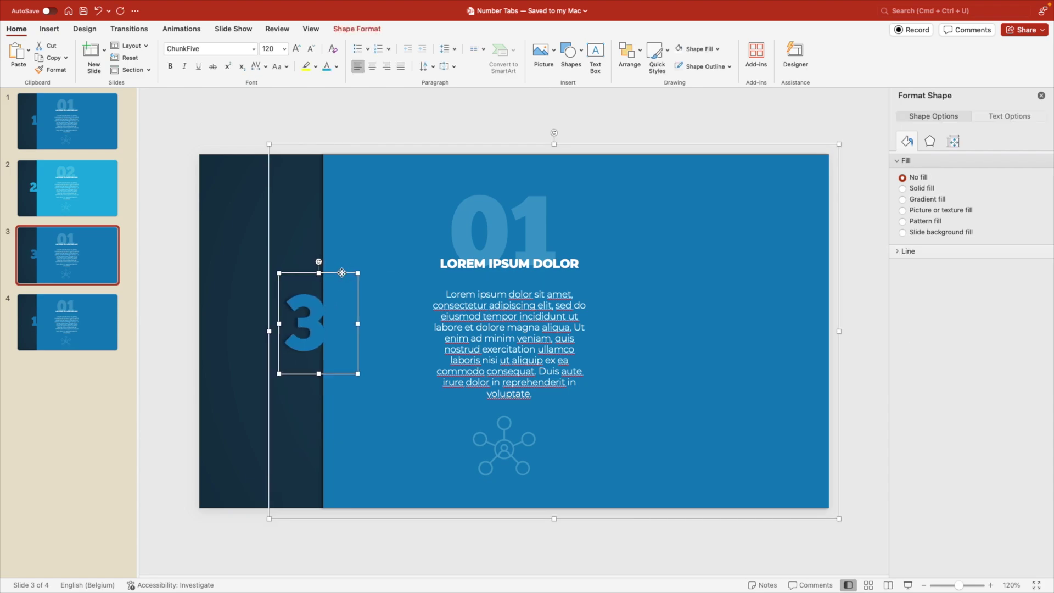
{"action": "double_click", "coordinate": [455, 212]}
{"action": "type", "text": "03"}
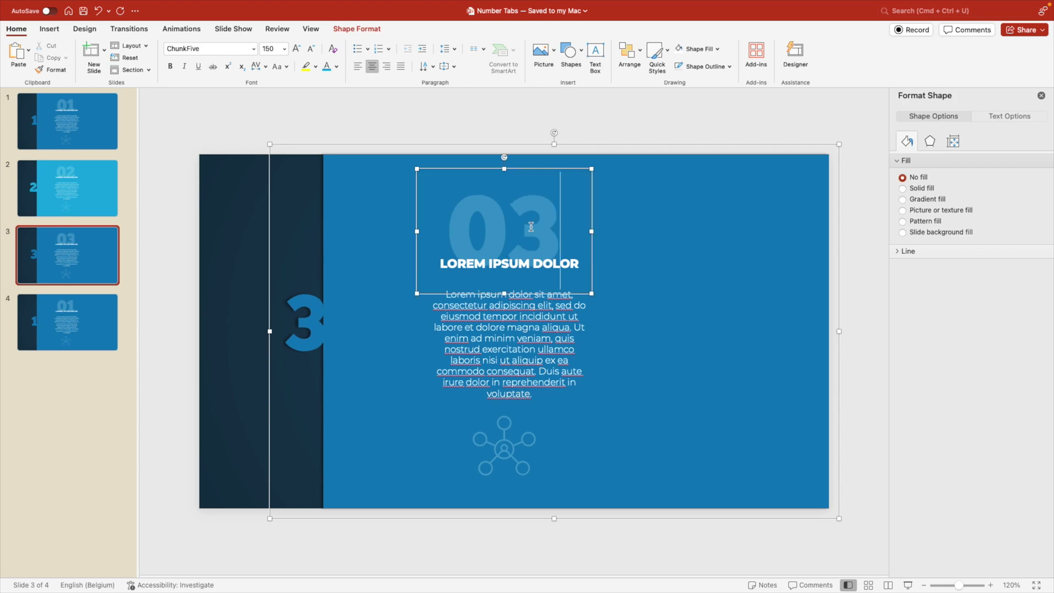
Fill the large panel with an even lighter blue and make the 3 light blue.
{"action": "left_click", "coordinate": [371, 165]}
{"action": "left_click", "coordinate": [1033, 251]}
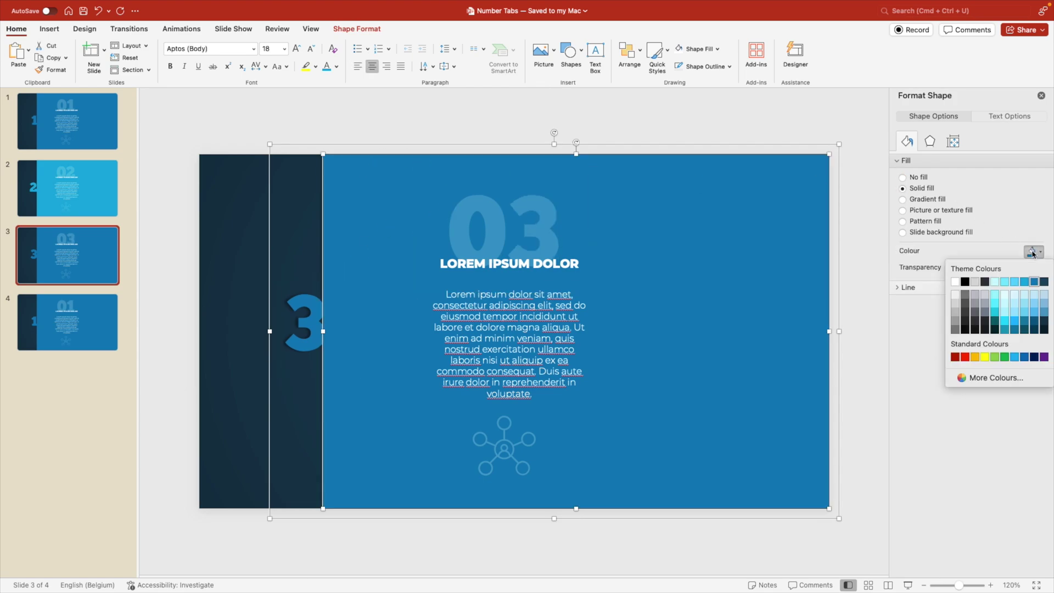
{"action": "left_click", "coordinate": [1025, 282]}
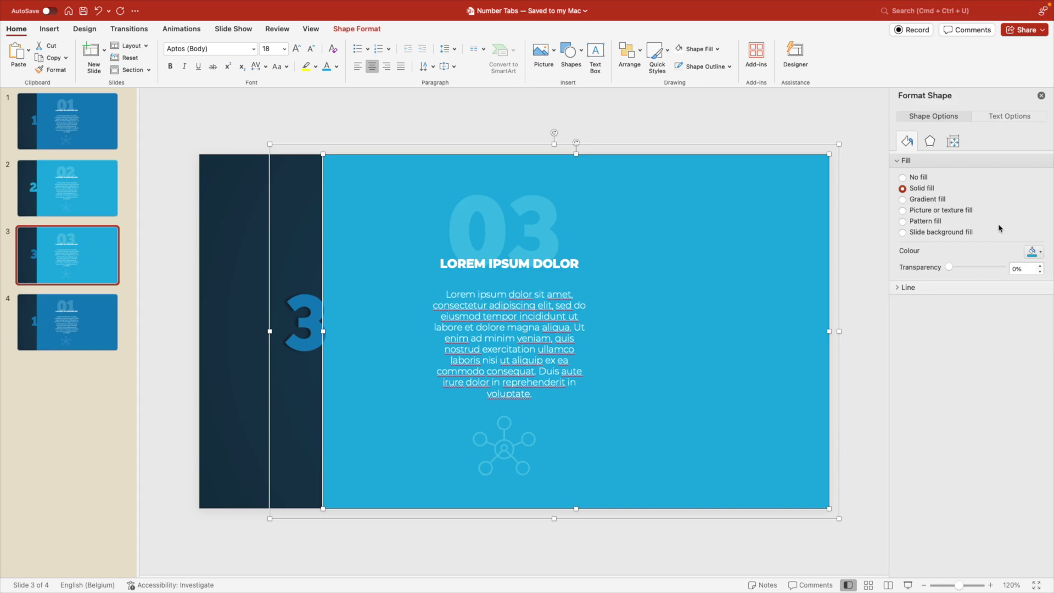
{"action": "left_click", "coordinate": [1033, 252]}
{"action": "left_click", "coordinate": [1019, 284]}
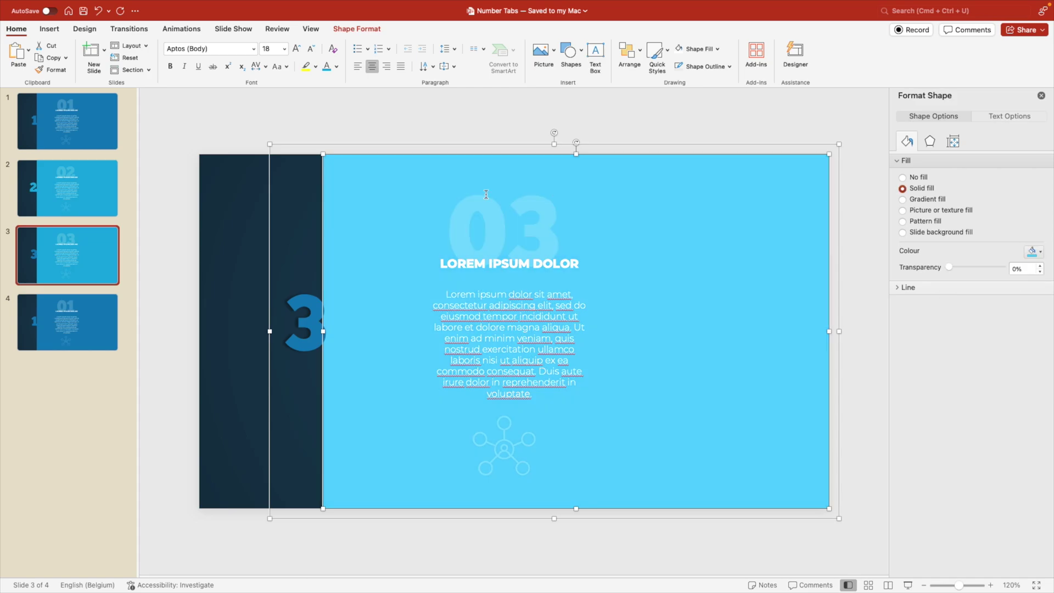
{"action": "left_click", "coordinate": [312, 303]}
{"action": "left_click", "coordinate": [337, 66]}
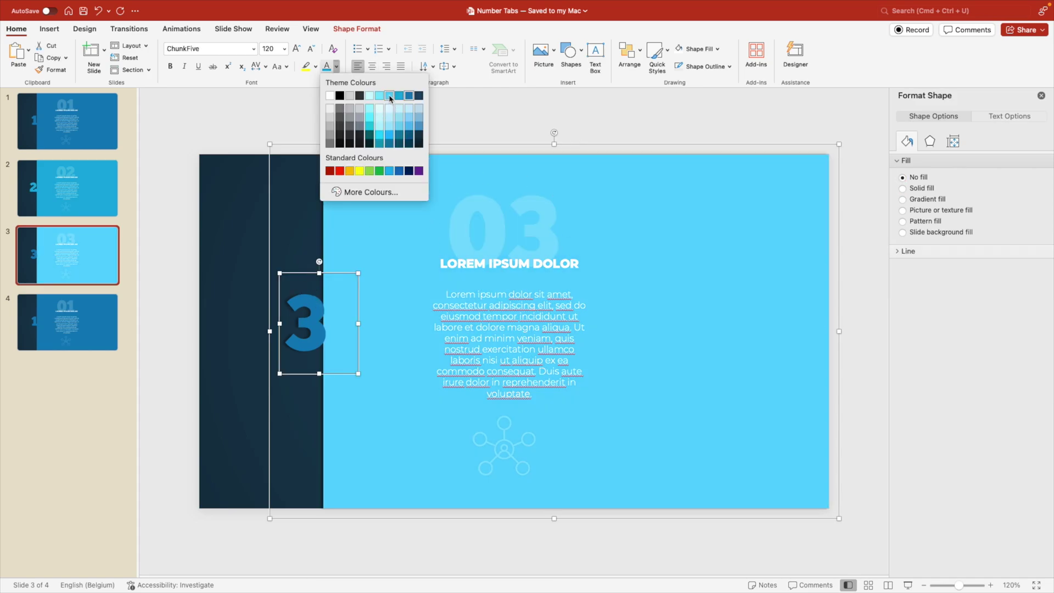
{"action": "left_click", "coordinate": [391, 101]}
On slide 4, change the tab number to 4 and the heading to 04.
{"action": "left_click", "coordinate": [65, 310]}
{"action": "left_click", "coordinate": [347, 270]}
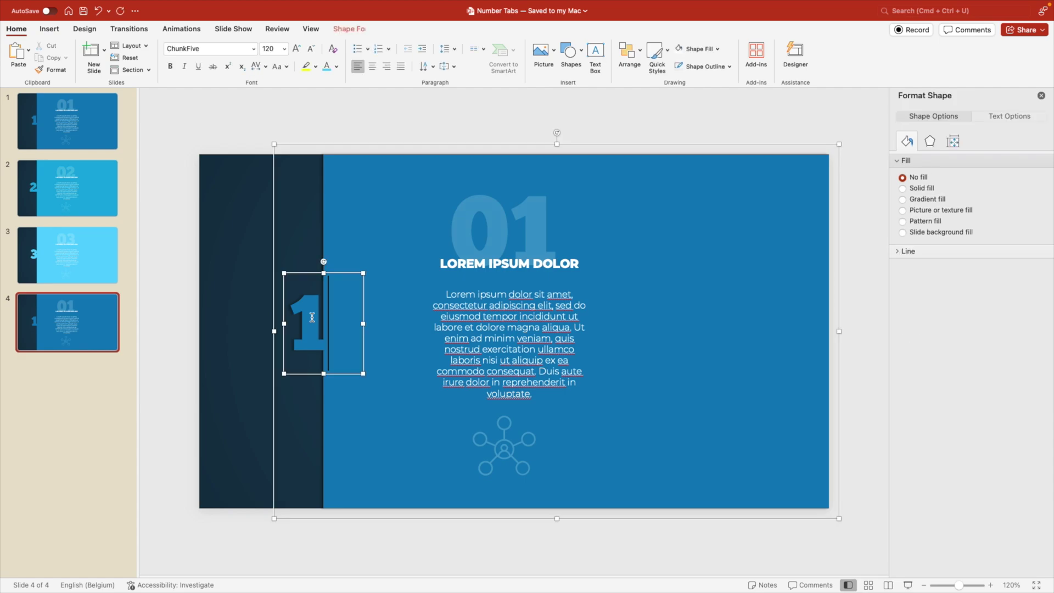
{"action": "type", "text": "4"}
{"action": "left_click", "coordinate": [342, 270]}
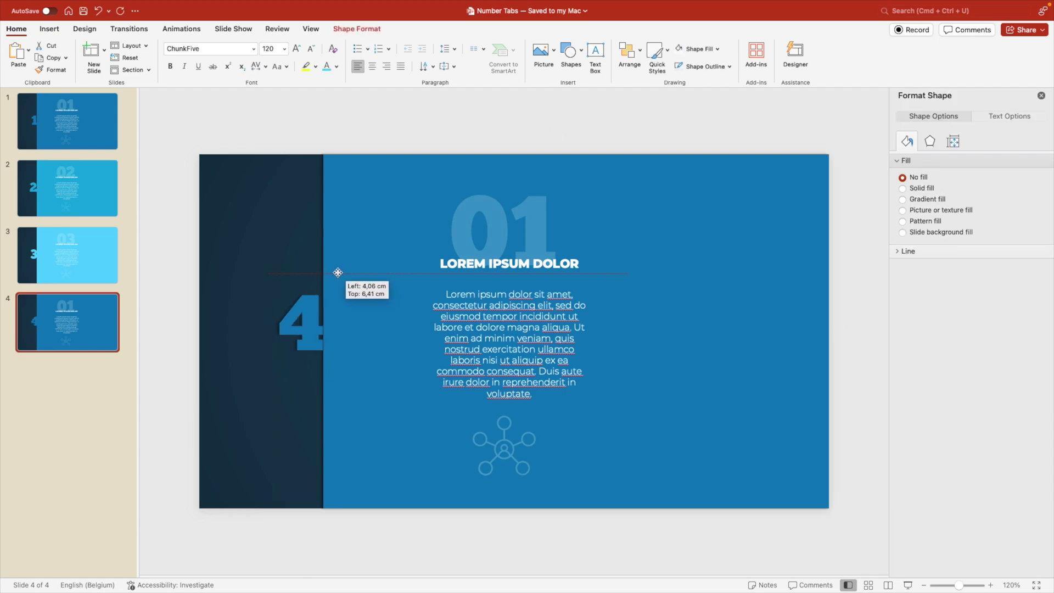
{"action": "left_click", "coordinate": [535, 204]}
{"action": "double_click", "coordinate": [535, 203]}
{"action": "type", "text": "04"}
Recolour the large panel and the tab number 4 light cyan.
{"action": "left_click", "coordinate": [496, 191]}
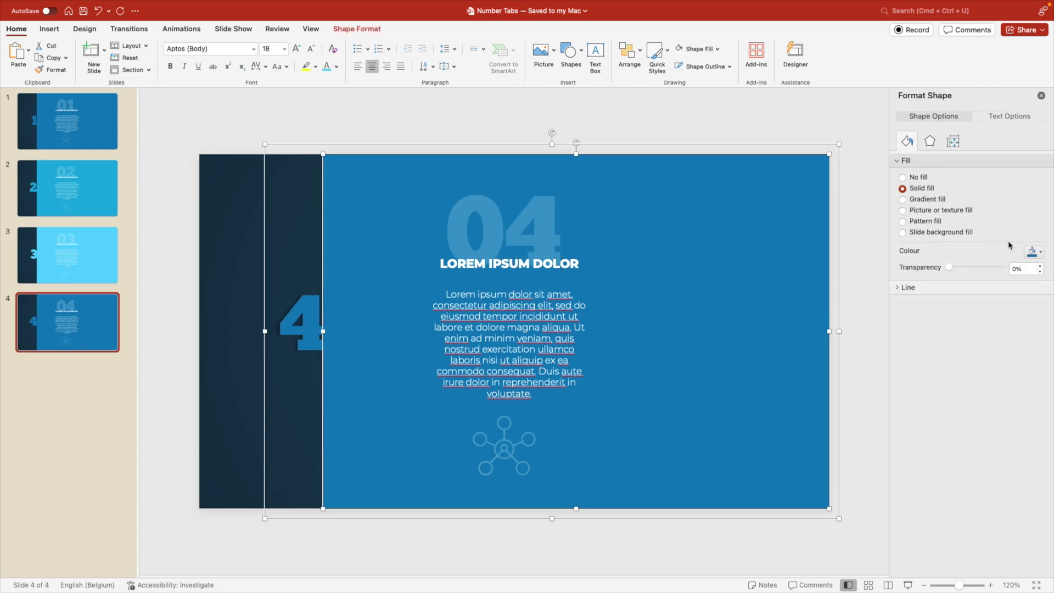
{"action": "left_click", "coordinate": [1040, 252]}
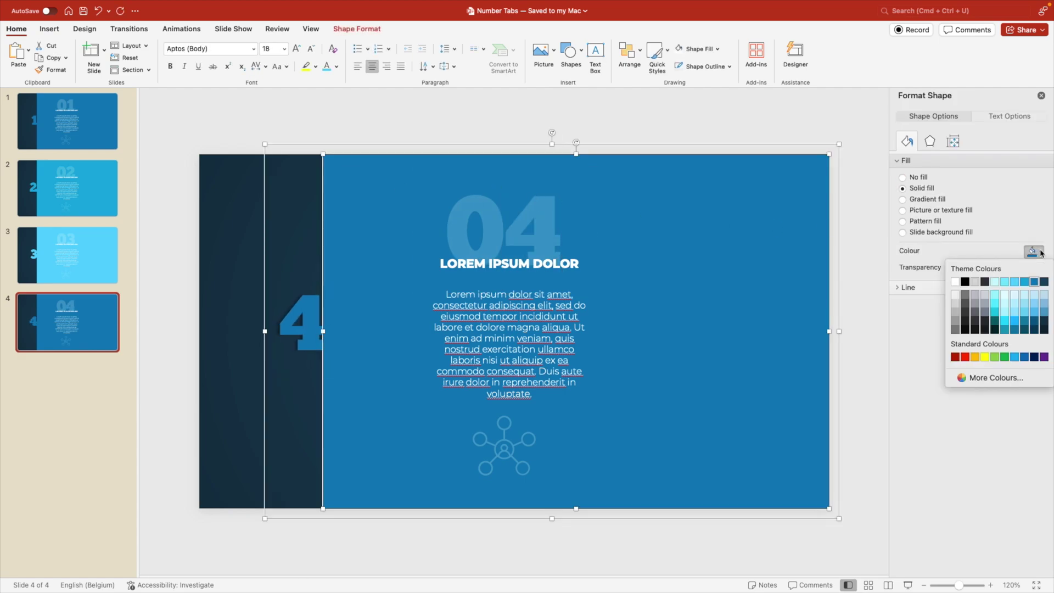
{"action": "left_click", "coordinate": [1013, 282]}
{"action": "left_click", "coordinate": [346, 335]}
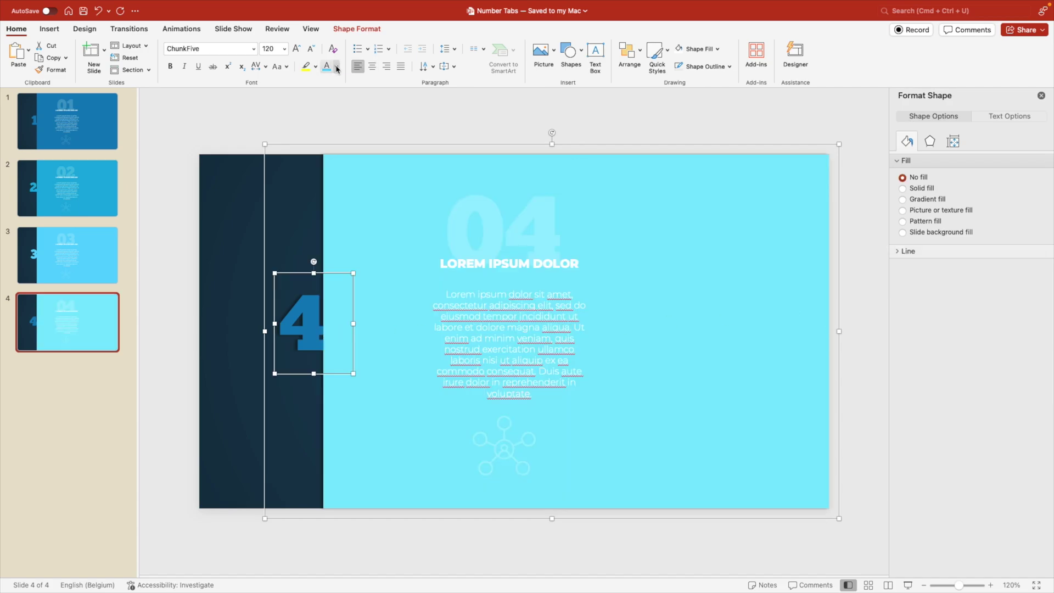
{"action": "left_click", "coordinate": [336, 66]}
{"action": "left_click", "coordinate": [381, 98]}
{"action": "left_click", "coordinate": [485, 251]}
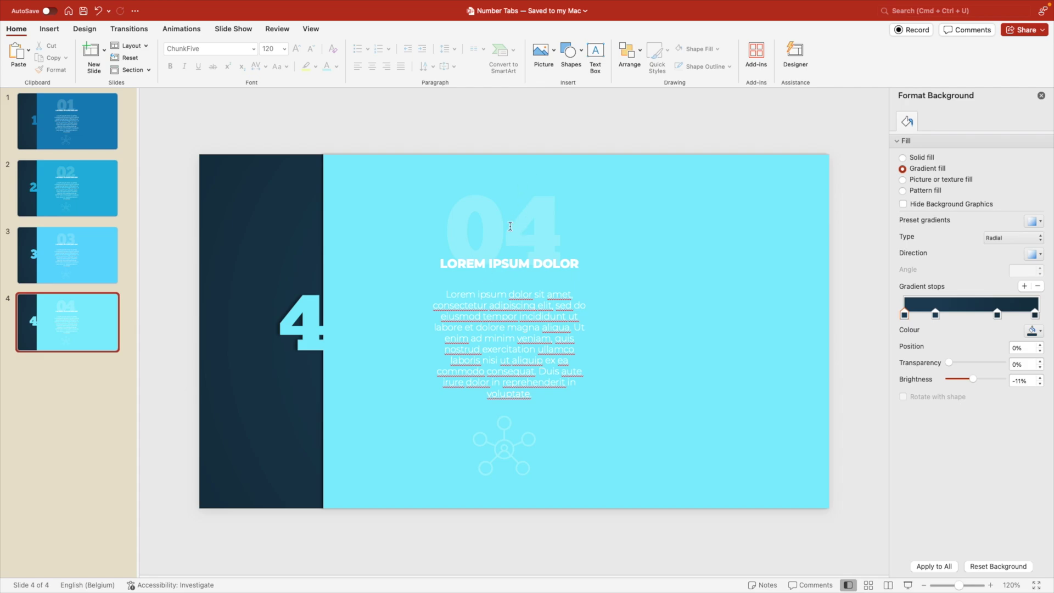
Make all text on slide 4 dark blue.
{"action": "key", "text": "super+a"}
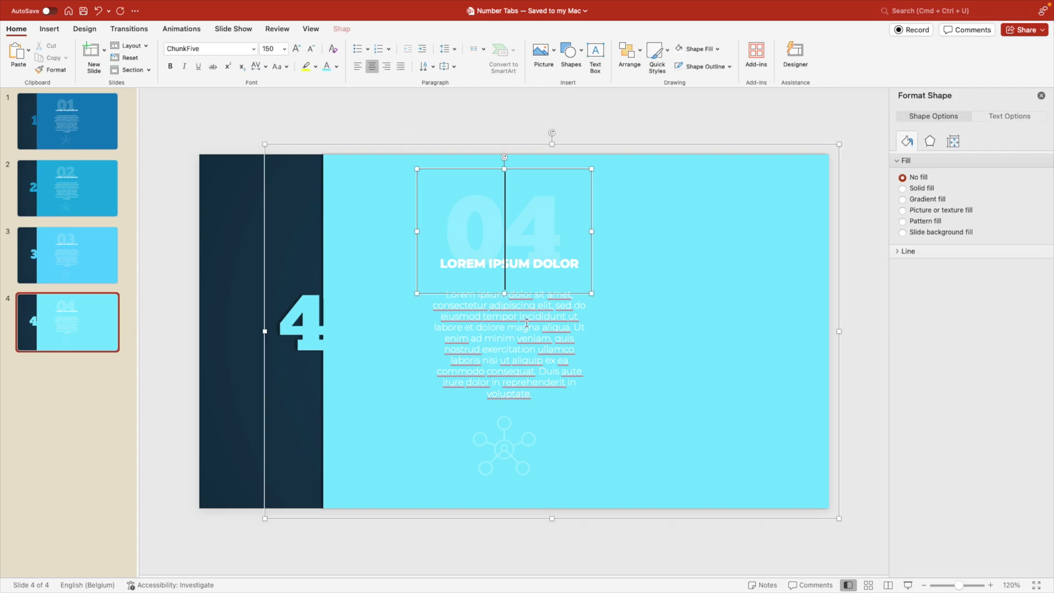
{"action": "left_click", "coordinate": [337, 66]}
{"action": "left_click", "coordinate": [413, 98]}
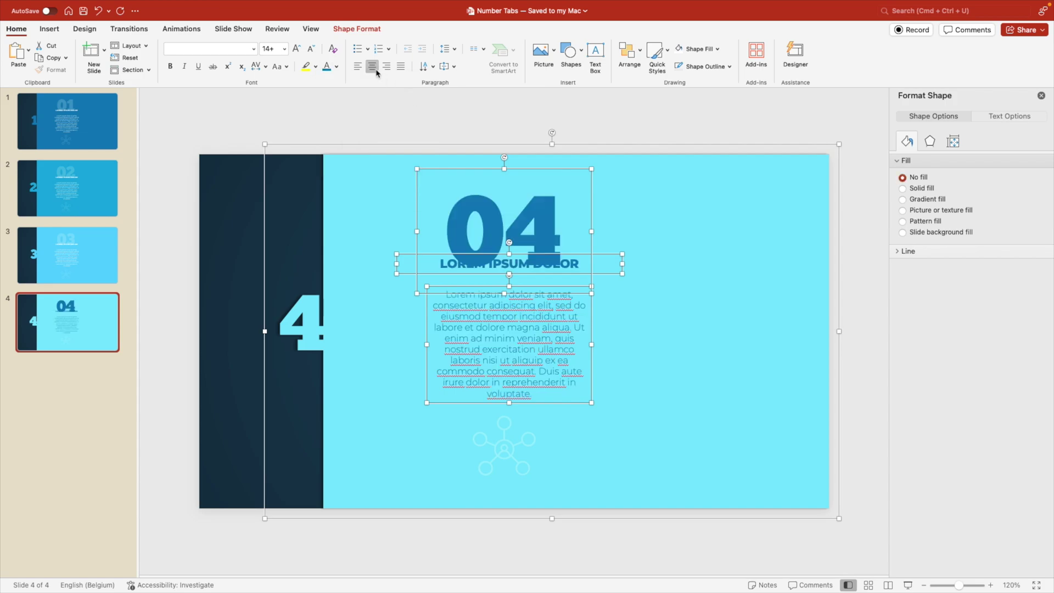
{"action": "left_click", "coordinate": [336, 67]}
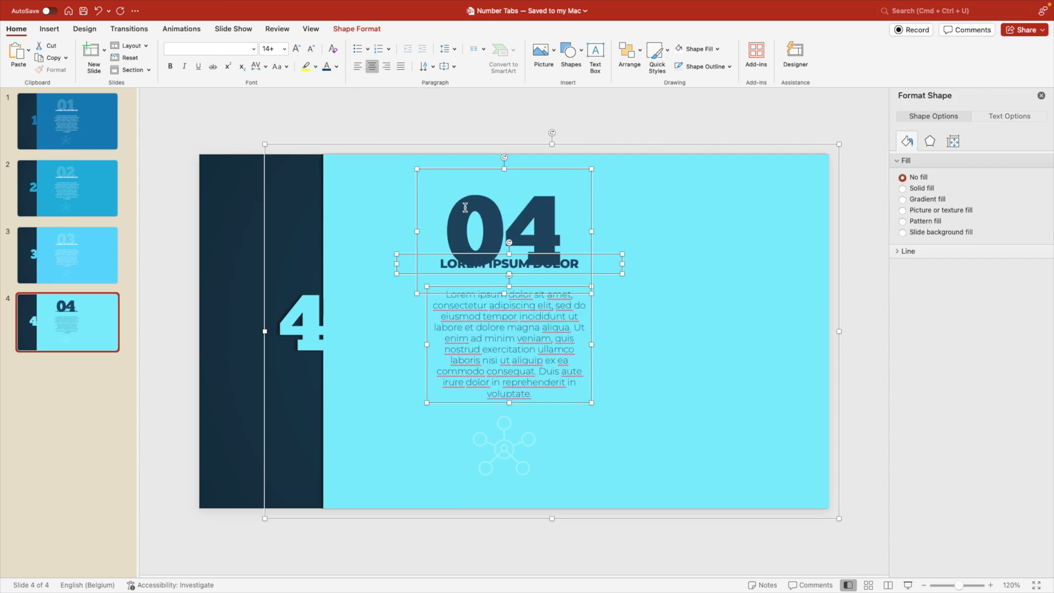
{"action": "left_click", "coordinate": [463, 111]}
Give the big 04 number an 80% text fill transparency.
{"action": "left_click", "coordinate": [513, 204]}
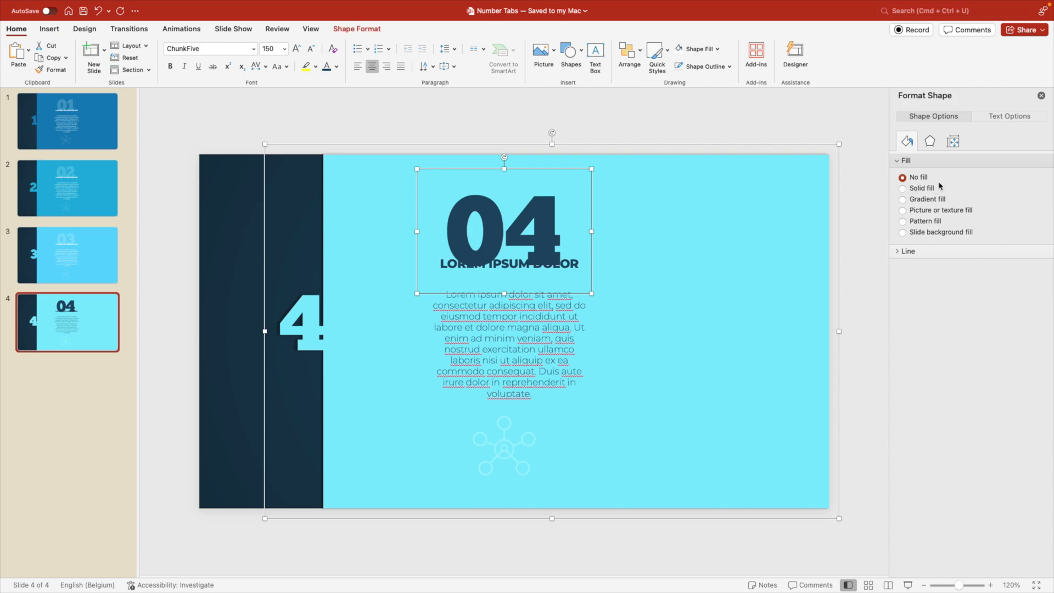
{"action": "left_click", "coordinate": [998, 113]}
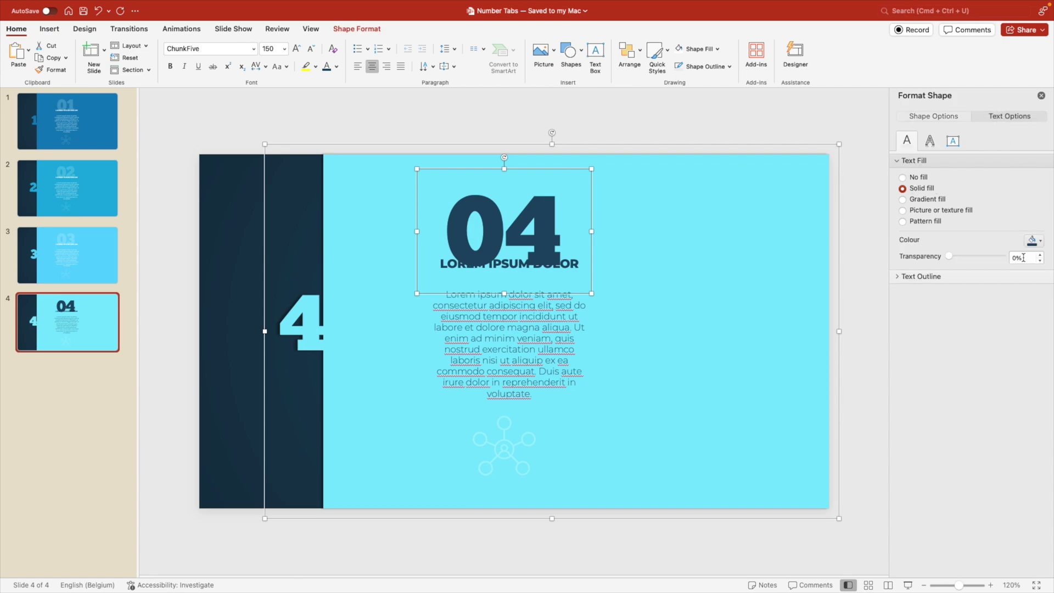
{"action": "left_click", "coordinate": [1023, 257]}
{"action": "type", "text": "80"}
{"action": "key", "text": "Return"}
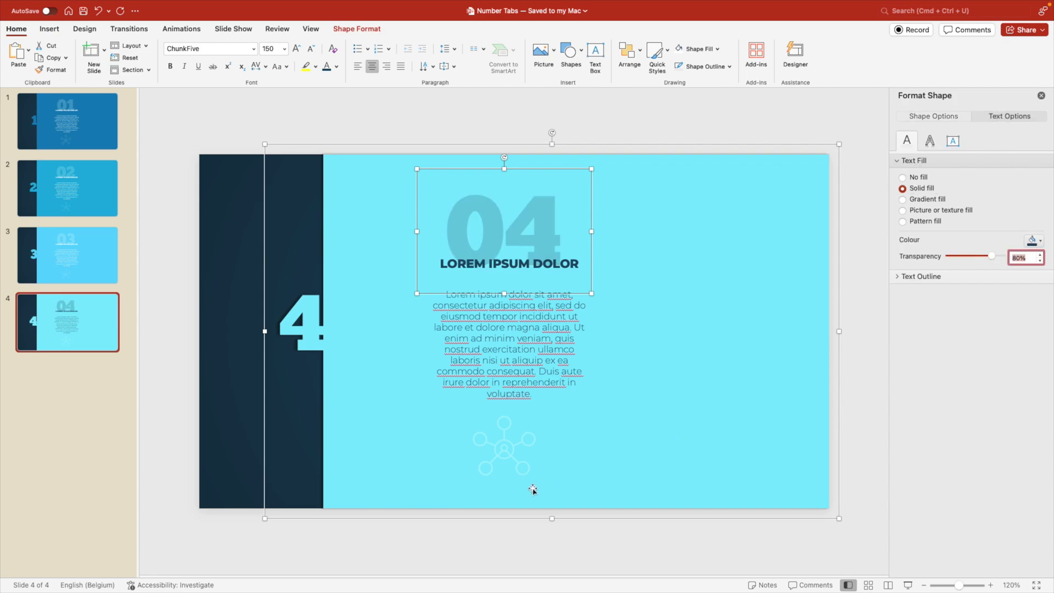
Recolour the network icon on slide 4 a darker blue.
{"action": "left_click", "coordinate": [510, 446]}
{"action": "left_click", "coordinate": [1040, 233]}
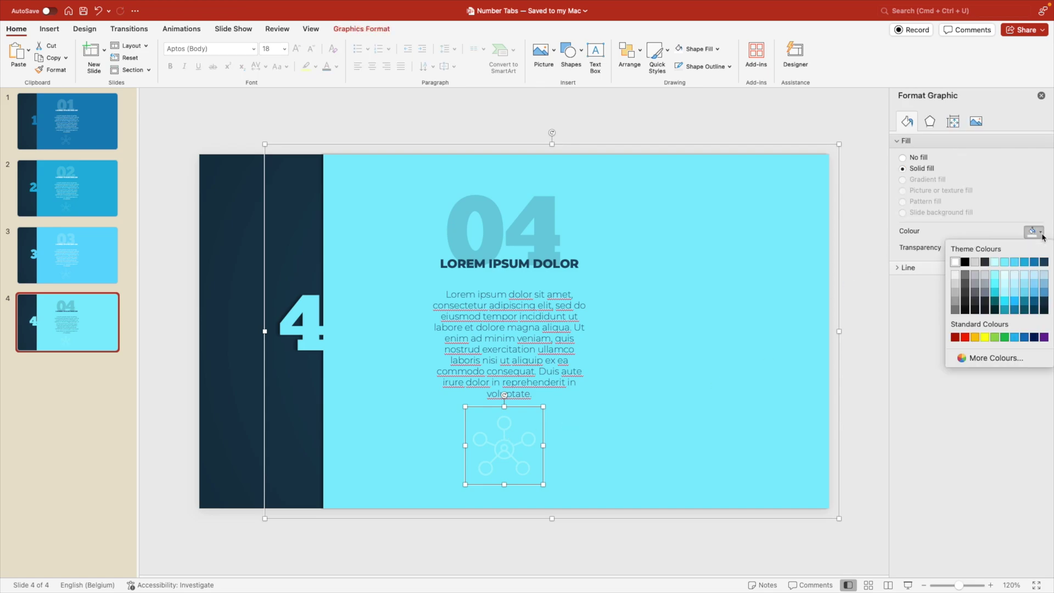
{"action": "left_click", "coordinate": [1044, 263]}
{"action": "left_click", "coordinate": [617, 106]}
{"action": "left_click", "coordinate": [515, 417]}
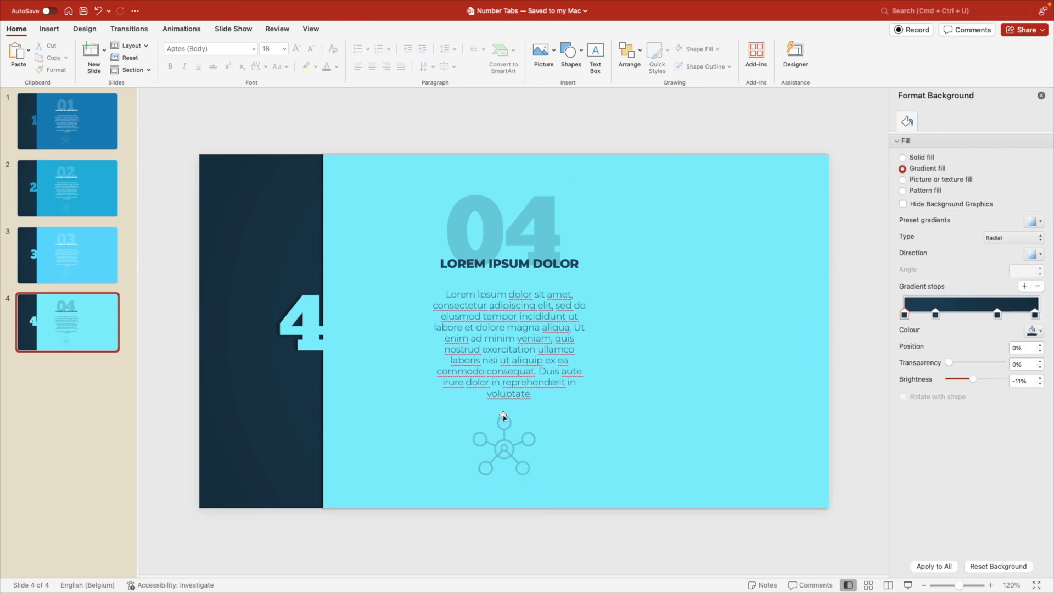
Move the cyan 04 panel graphic down and to the right.
{"action": "left_click", "coordinate": [398, 233]}
{"action": "left_click", "coordinate": [336, 127]}
{"action": "left_click_drag", "start_coordinate": [363, 217], "coordinate": [369, 184]}
{"action": "left_click", "coordinate": [34, 253]}
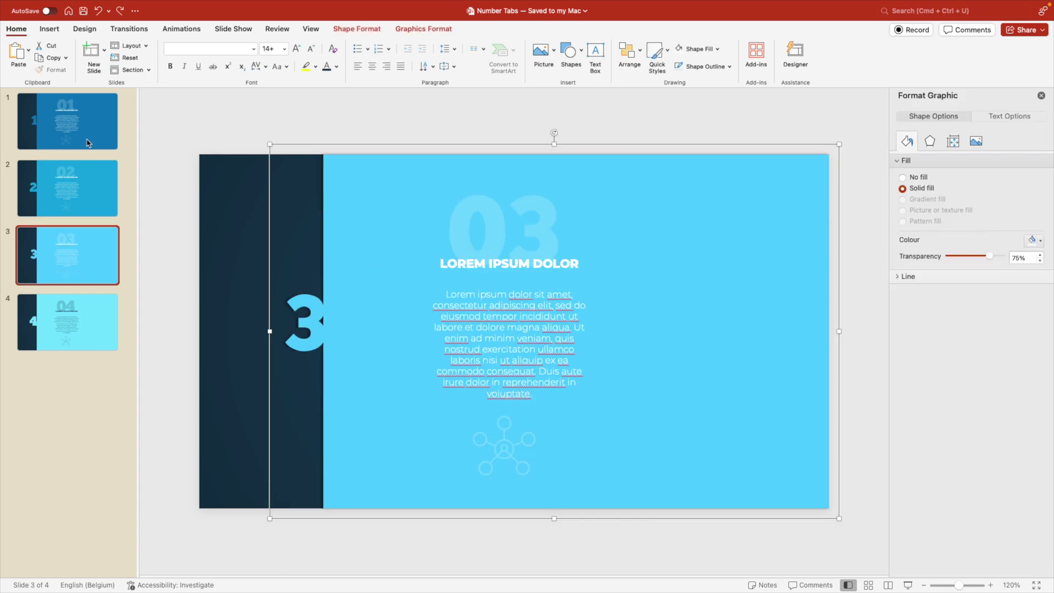
Close the Format Background pane and duplicate slide 1 to make a second 01 slide.
{"action": "left_click", "coordinate": [88, 134]}
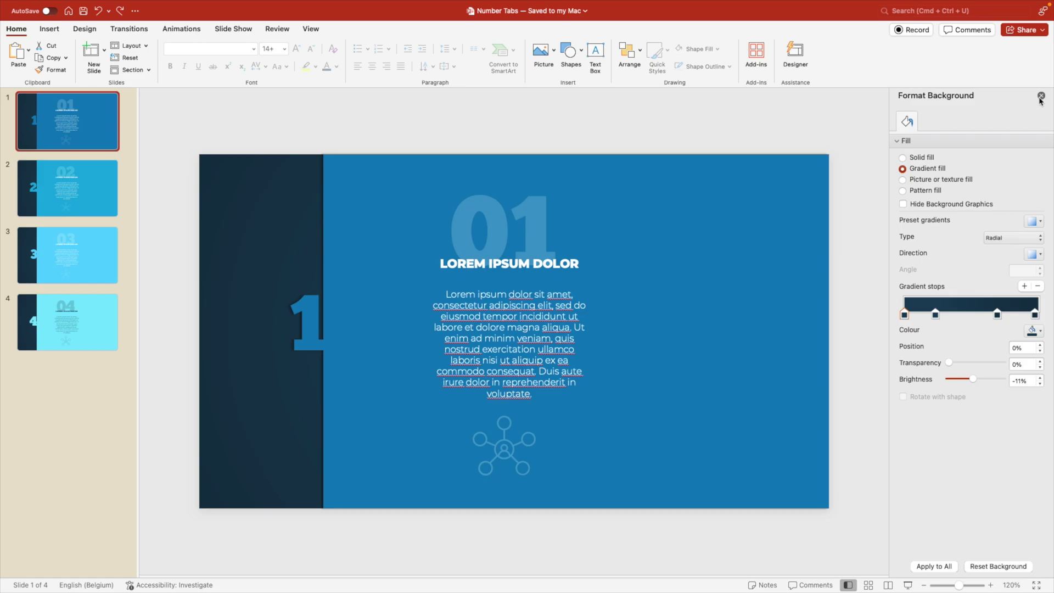
{"action": "left_click", "coordinate": [1040, 96]}
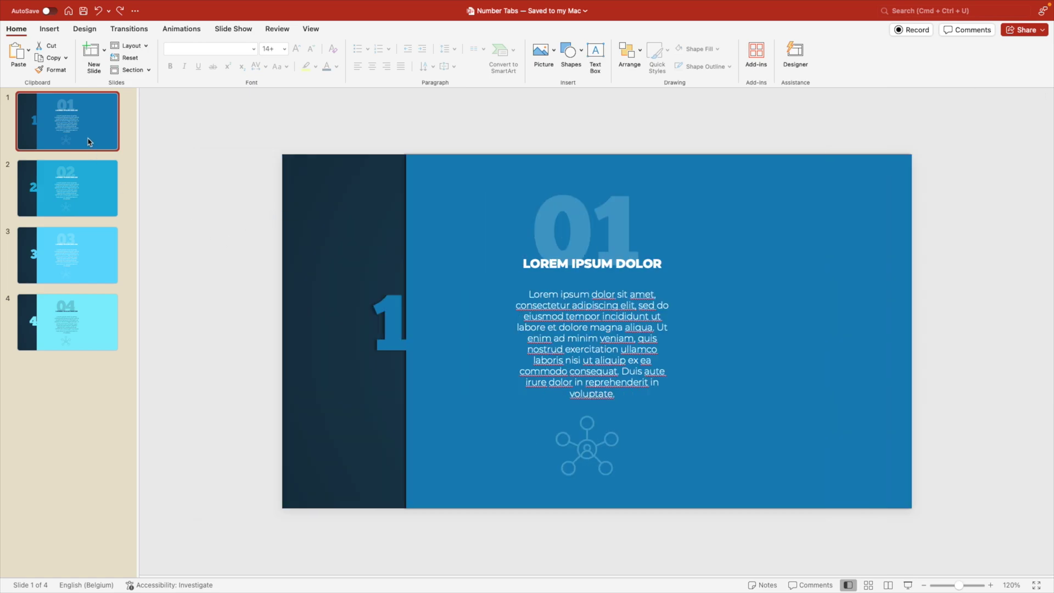
{"action": "key", "text": "super+shift+d"}
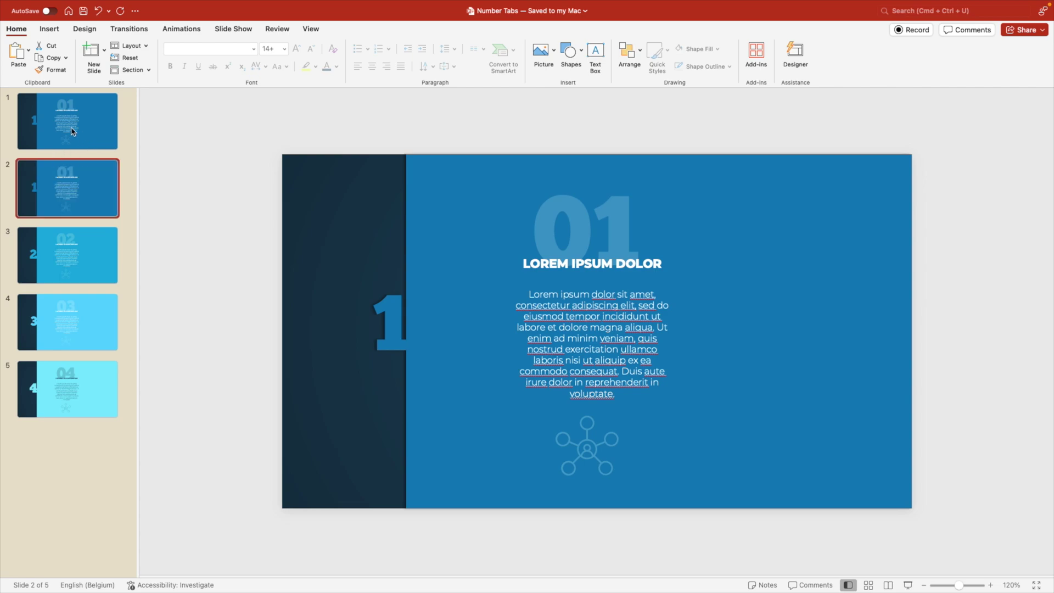
Check the new duplicate slide 2, then select the 02 panel graphic on slide 3.
{"action": "left_click", "coordinate": [72, 143]}
{"action": "left_click", "coordinate": [105, 201]}
{"action": "left_click", "coordinate": [81, 260]}
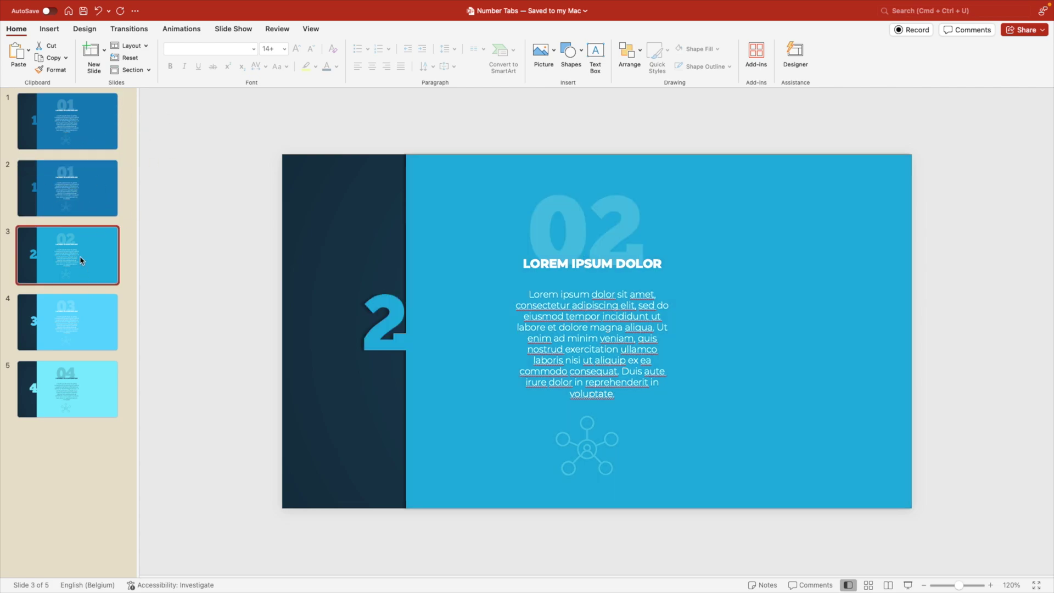
{"action": "left_click", "coordinate": [427, 244]}
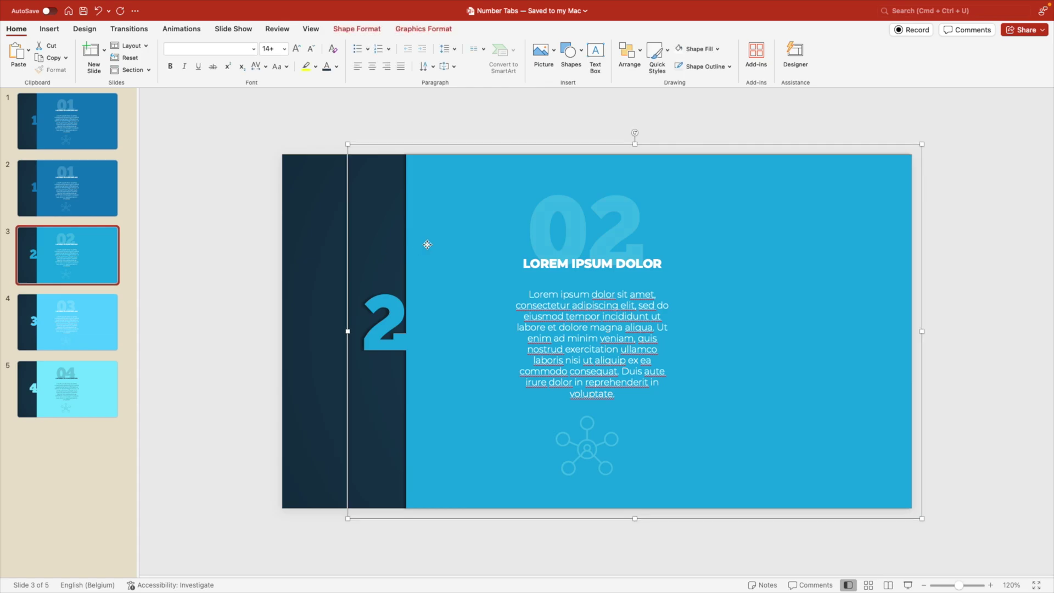
Cut the 02 panel from slide 3, paste it on slide 2 and align it beside the 01 tab at the top.
{"action": "key", "text": "Delete"}
{"action": "left_click", "coordinate": [100, 202]}
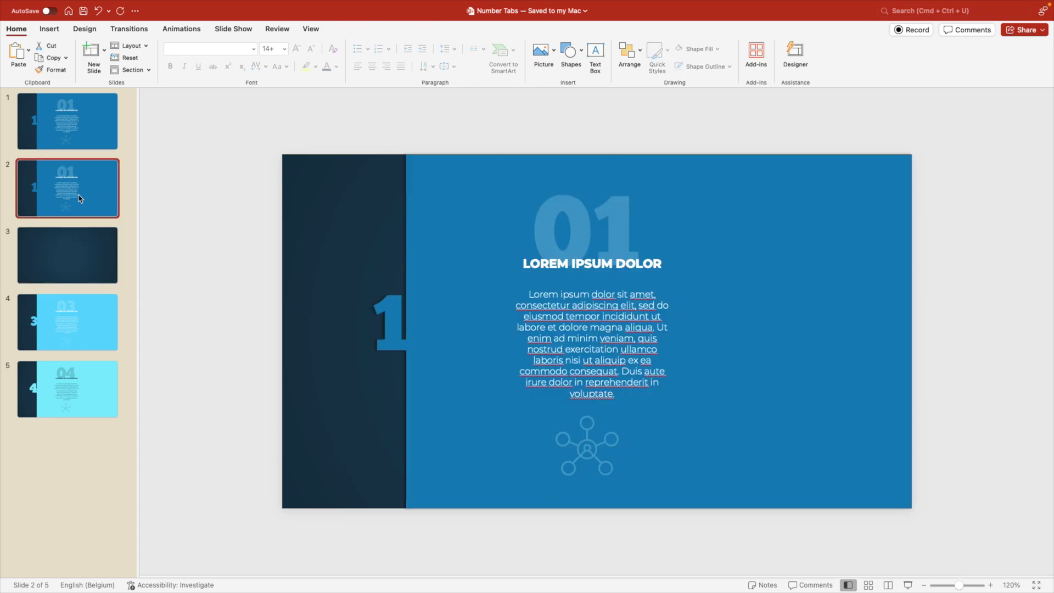
{"action": "key", "text": "ctrl+v"}
{"action": "left_click_drag", "start_coordinate": [406, 262], "coordinate": [629, 304]}
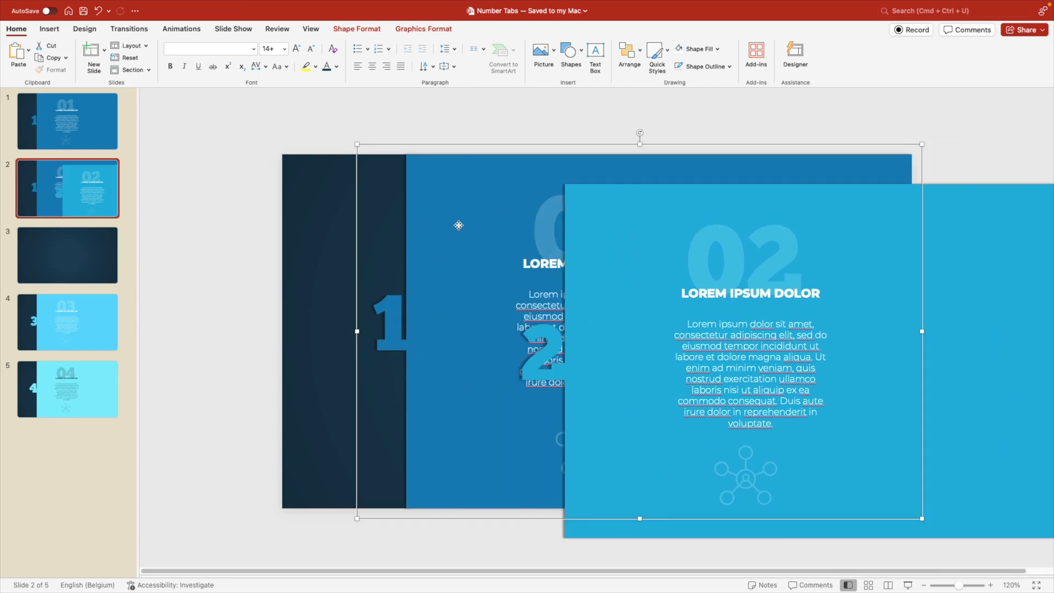
{"action": "mouse_move", "coordinate": [459, 223]}
{"action": "left_mouse_down"}
{"action": "mouse_move", "coordinate": [434, 219]}
{"action": "mouse_move", "coordinate": [440, 203]}
{"action": "mouse_move", "coordinate": [459, 226]}
{"action": "left_mouse_up"}
{"action": "left_click_drag", "start_coordinate": [595, 282], "coordinate": [508, 252]}
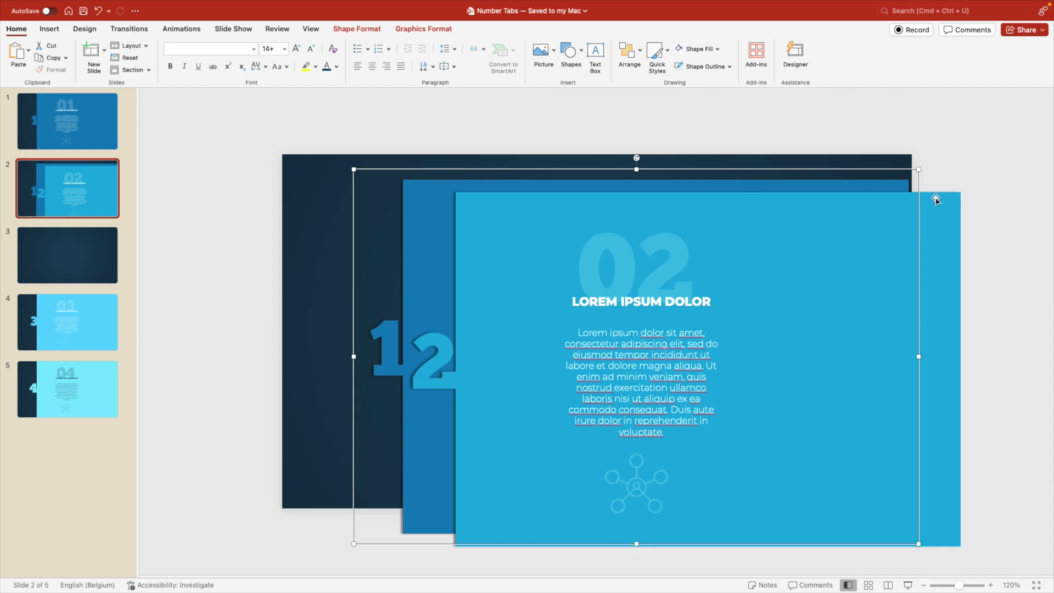
{"action": "key", "text": "super+z"}
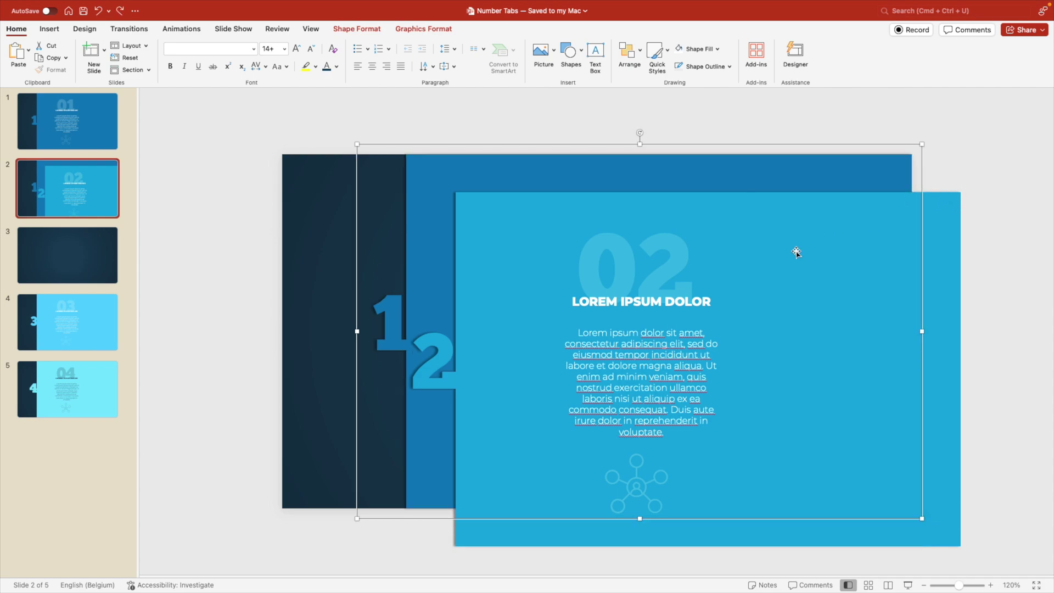
{"action": "left_click_drag", "start_coordinate": [517, 250], "coordinate": [495, 210]}
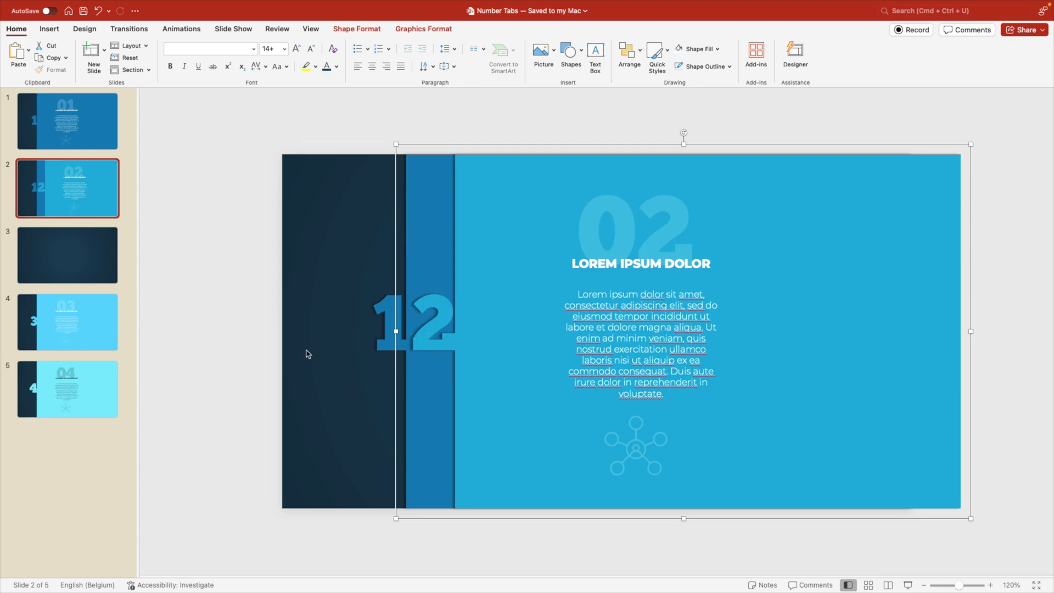
{"action": "left_click", "coordinate": [83, 336]}
Bring the 03 panel onto slide 2, lined up right of the 02 tab.
{"action": "key", "text": "super+z"}
{"action": "key", "text": "super+z"}
{"action": "key", "text": "super+z"}
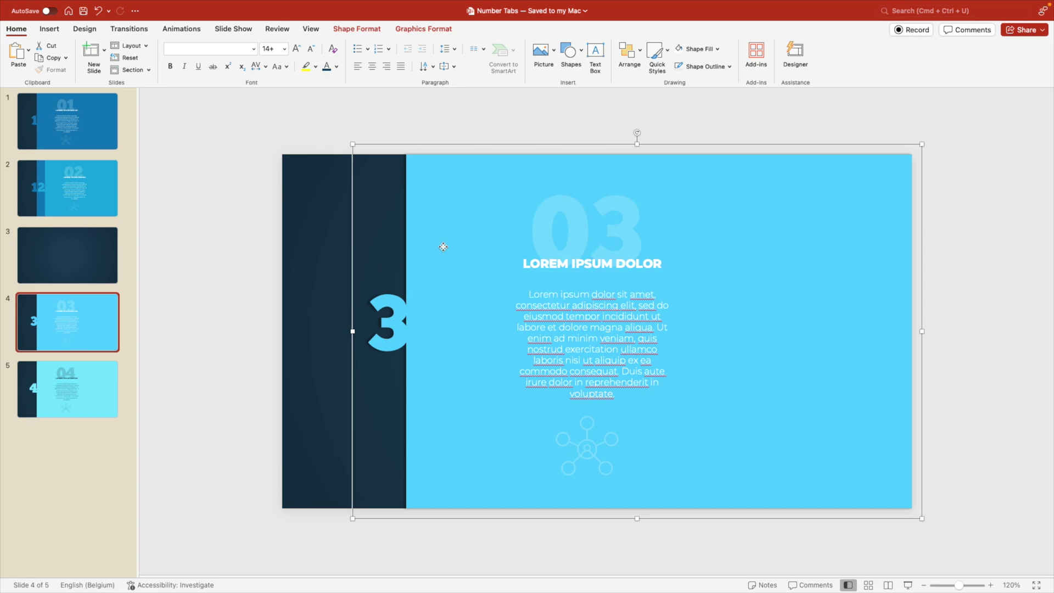
{"action": "key", "text": "super+v"}
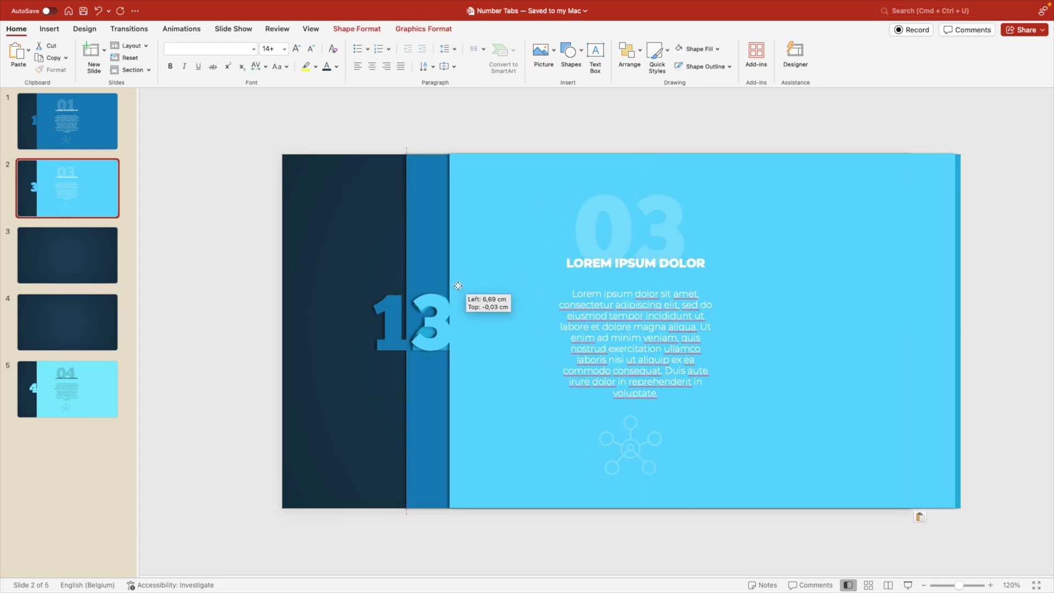
{"action": "left_click_drag", "start_coordinate": [460, 281], "coordinate": [508, 282]}
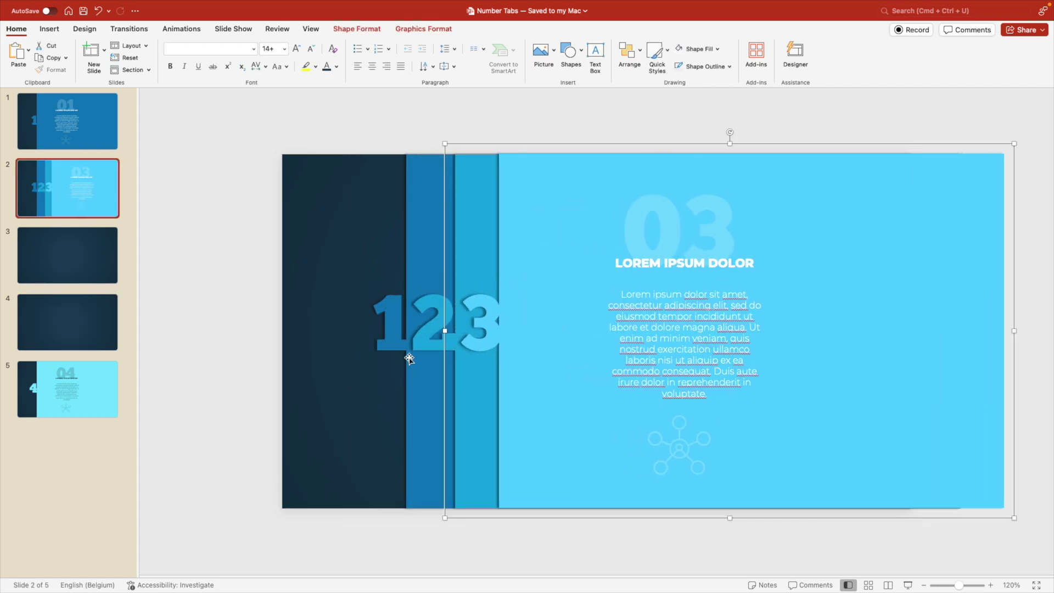
Cut the 04 panel from slide 5 and place it on slide 2 right of the 03 tab.
{"action": "left_click", "coordinate": [316, 373]}
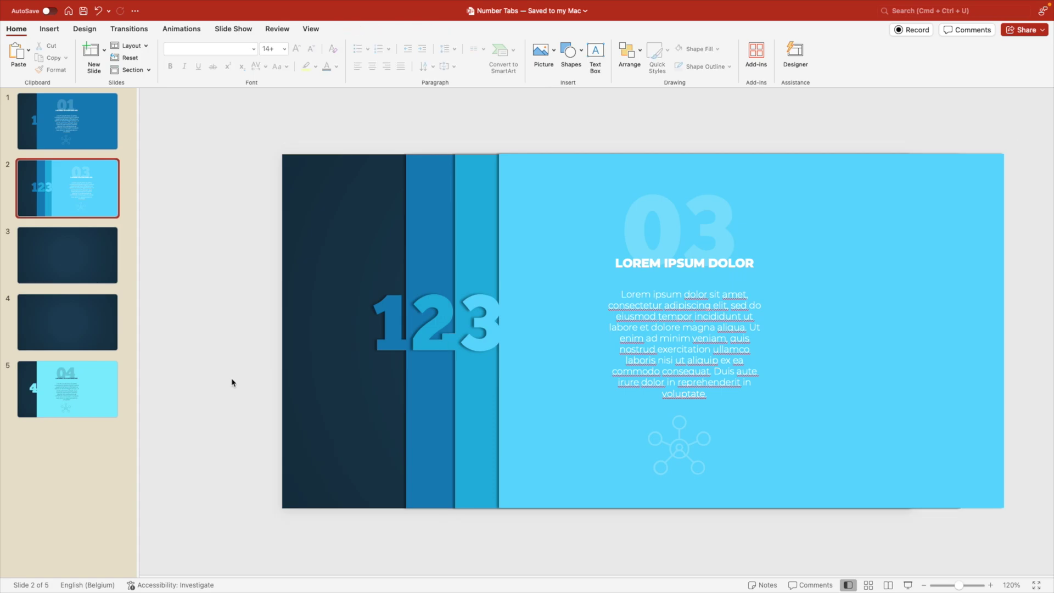
{"action": "key", "text": "End"}
{"action": "left_click", "coordinate": [423, 291]}
{"action": "key", "text": "super+x"}
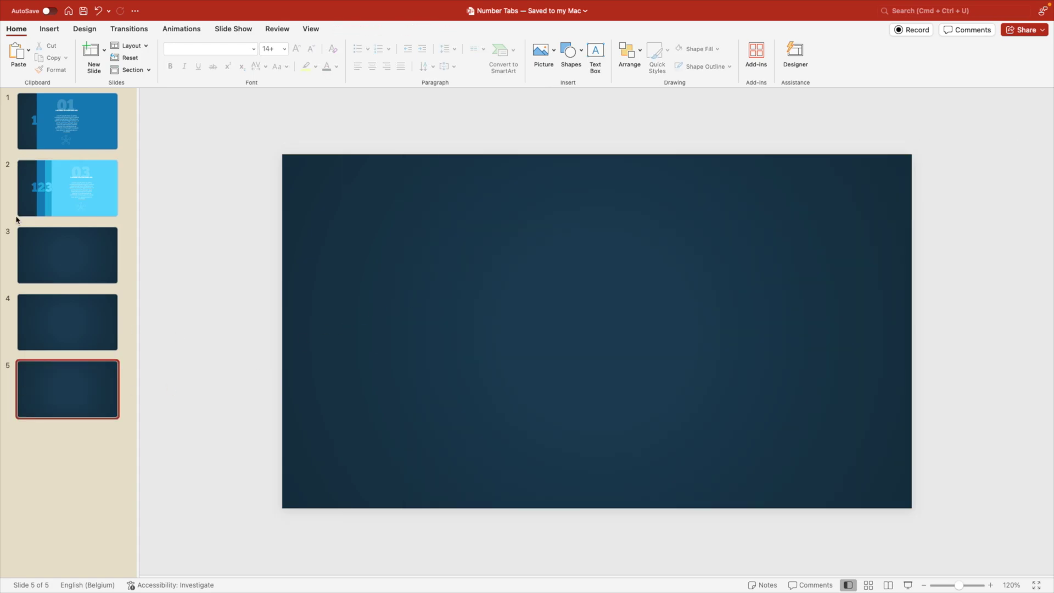
{"action": "left_click", "coordinate": [42, 194]}
{"action": "key", "text": "super+v"}
{"action": "left_click_drag", "start_coordinate": [439, 241], "coordinate": [579, 239]}
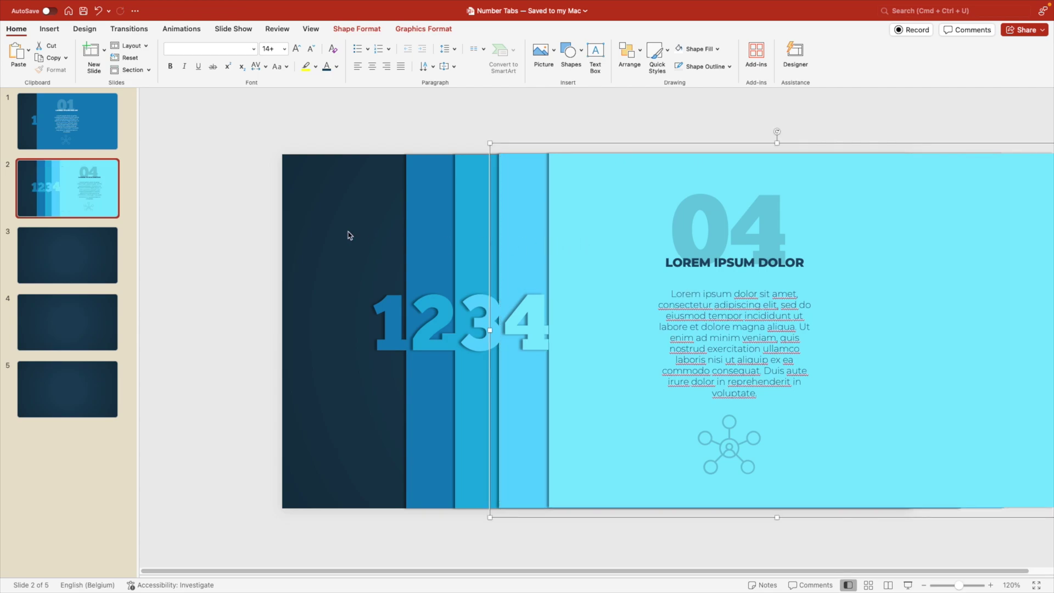
{"action": "left_click", "coordinate": [301, 198]}
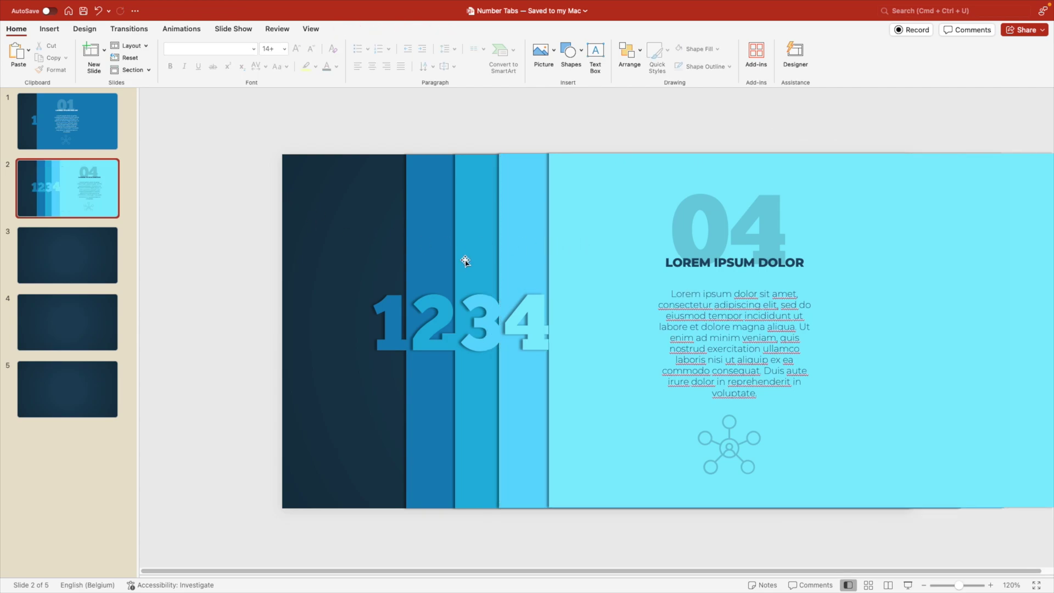
Select the four stacked tab panels on slide 2 and move them right, flush with the top edge at 0 cm.
{"action": "scroll", "coordinate": [464, 262], "scroll_direction": "down", "scroll_amount": 5}
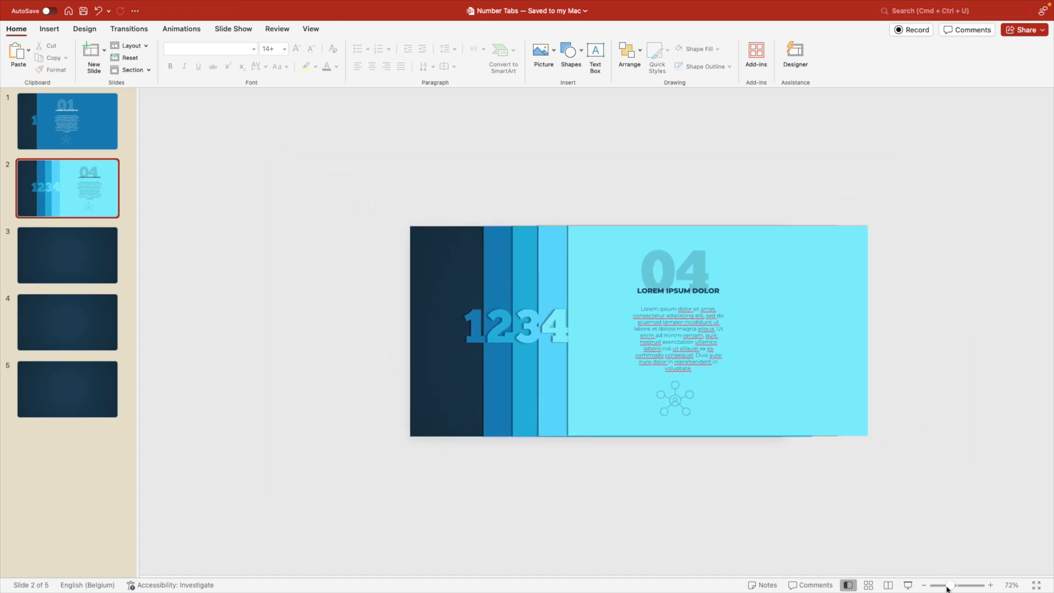
{"action": "mouse_move", "coordinate": [947, 589]}
{"action": "left_mouse_down"}
{"action": "mouse_move", "coordinate": [961, 586]}
{"action": "mouse_move", "coordinate": [948, 586]}
{"action": "left_mouse_up"}
{"action": "left_click_drag", "start_coordinate": [430, 185], "coordinate": [929, 517]}
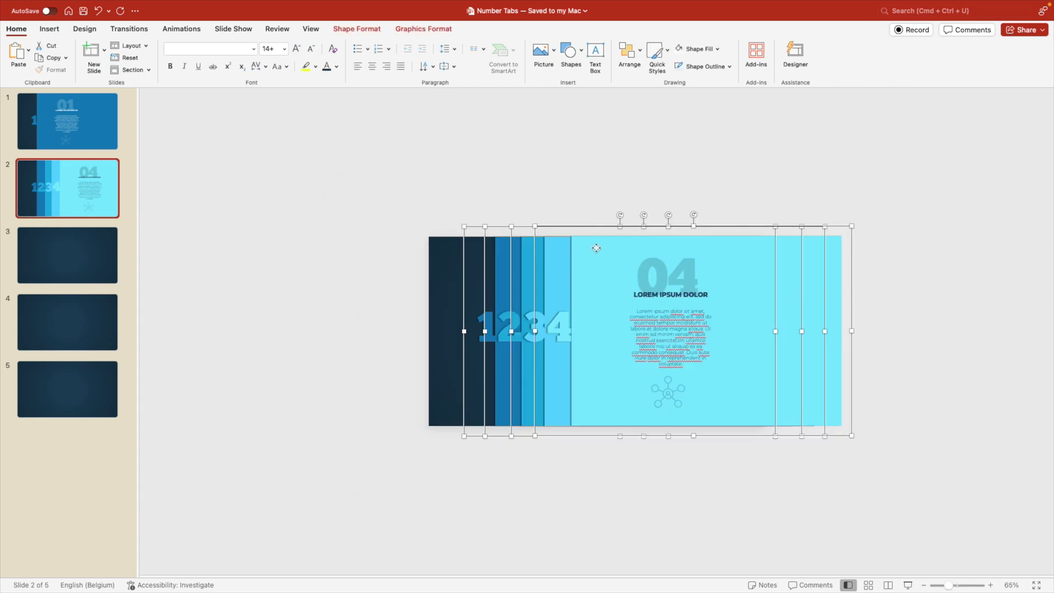
{"action": "left_click_drag", "start_coordinate": [596, 248], "coordinate": [597, 264]}
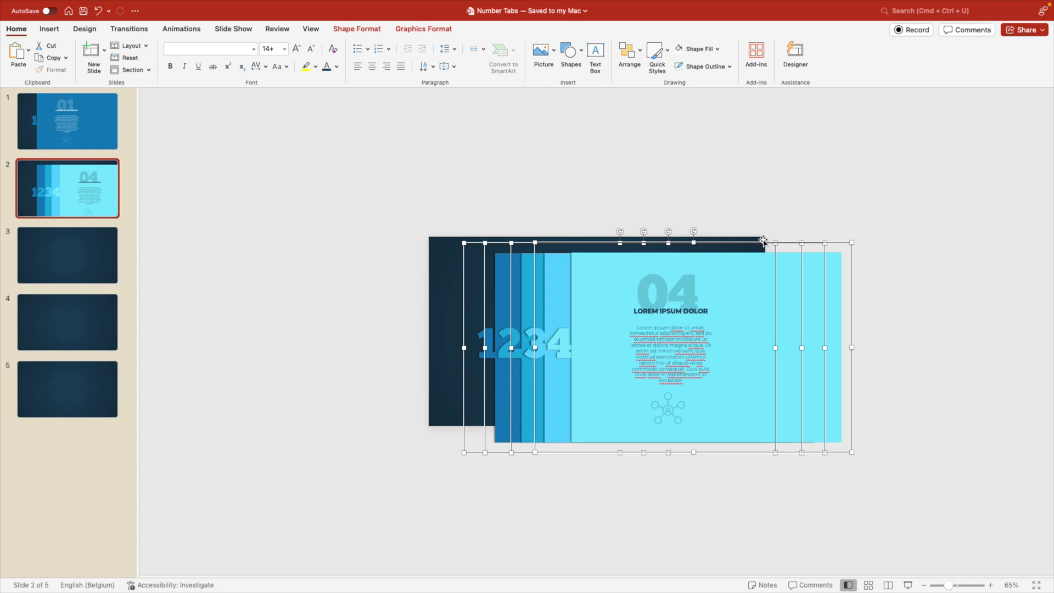
{"action": "scroll", "coordinate": [583, 294], "scroll_direction": "up", "scroll_amount": 1}
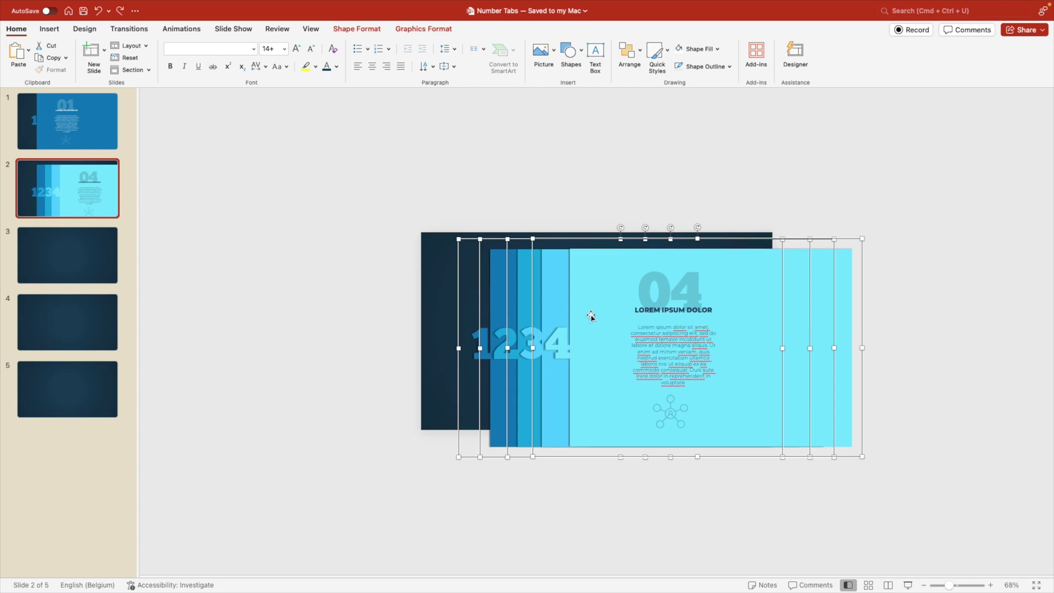
{"action": "left_click_drag", "start_coordinate": [590, 313], "coordinate": [766, 328]}
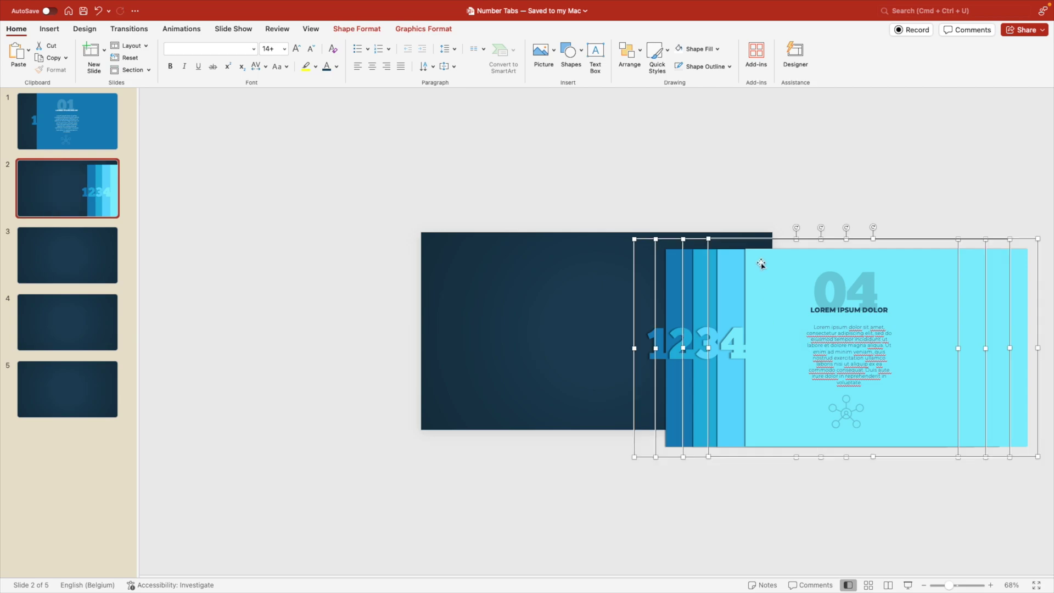
{"action": "scroll", "coordinate": [769, 264], "scroll_direction": "up", "scroll_amount": 5}
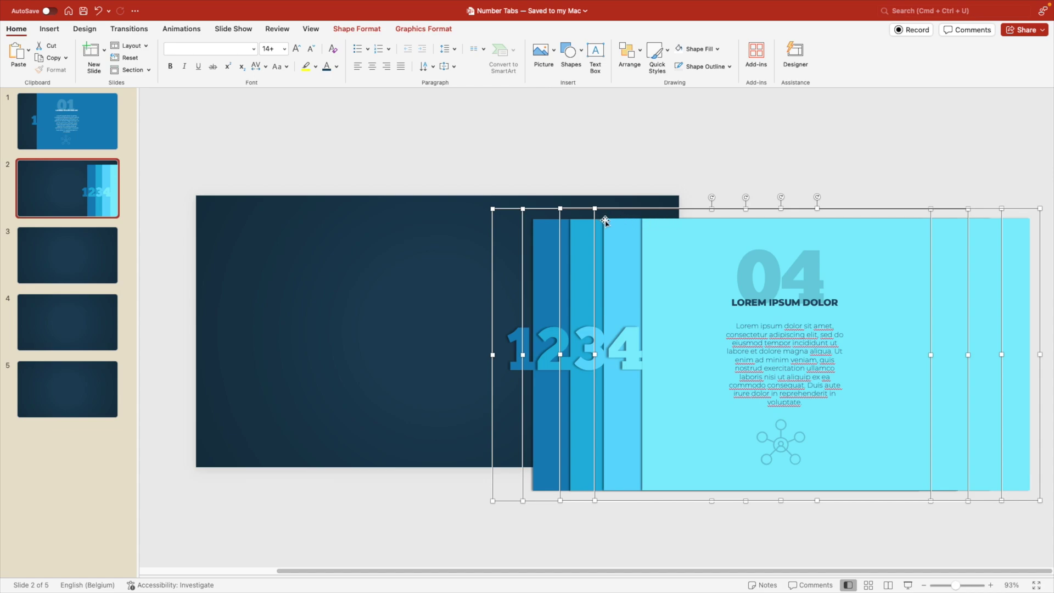
{"action": "mouse_move", "coordinate": [662, 240]}
{"action": "left_mouse_down"}
{"action": "mouse_move", "coordinate": [666, 263]}
{"action": "mouse_move", "coordinate": [669, 239]}
{"action": "left_mouse_up"}
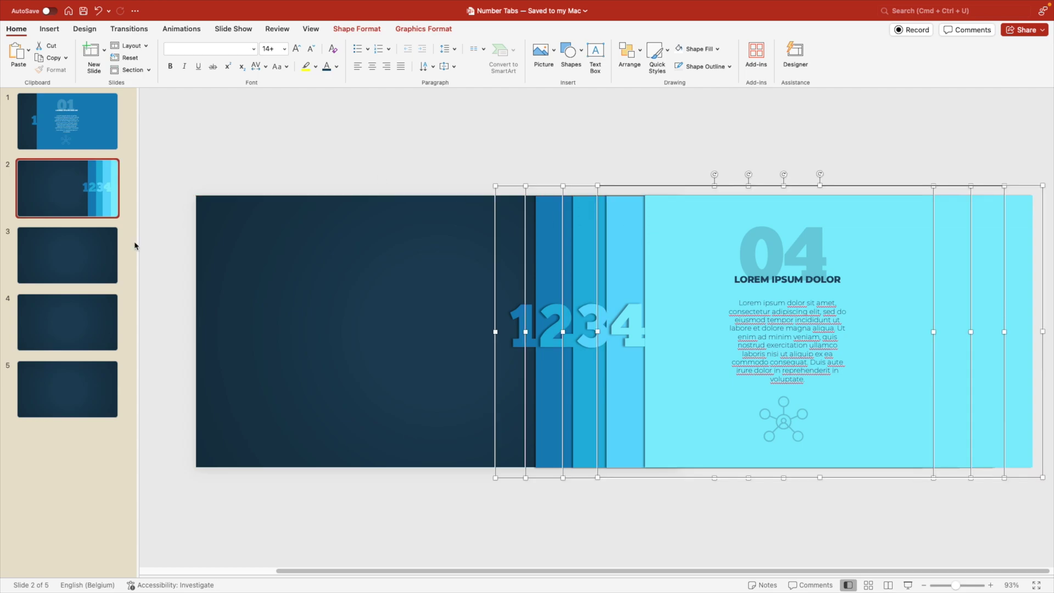
{"action": "left_click_drag", "start_coordinate": [137, 243], "coordinate": [218, 245]}
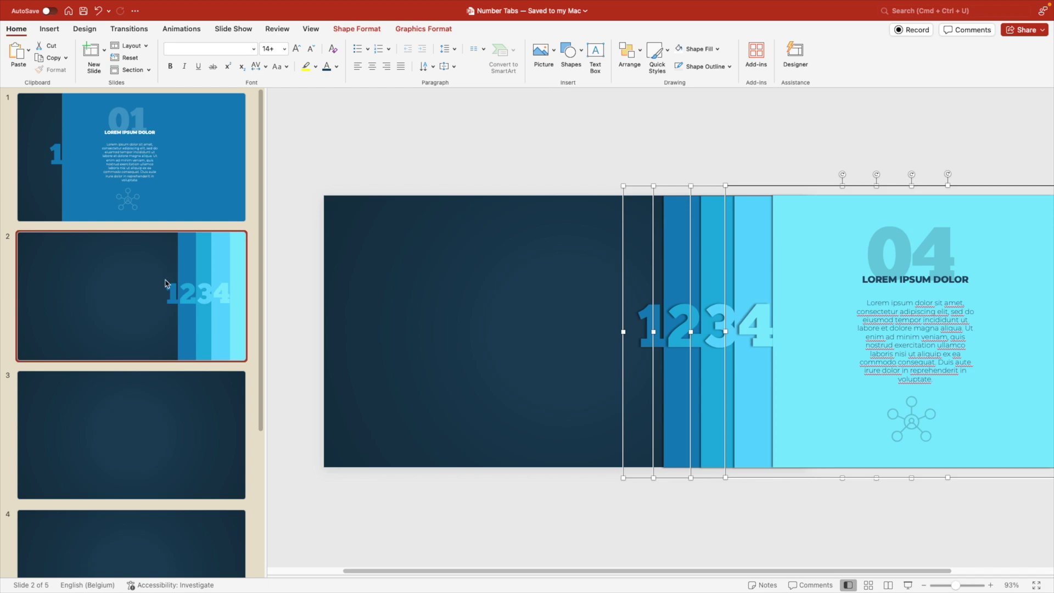
Add a TABS text box on the left of slide 2 set in Montserrat.
{"action": "left_click", "coordinate": [467, 309]}
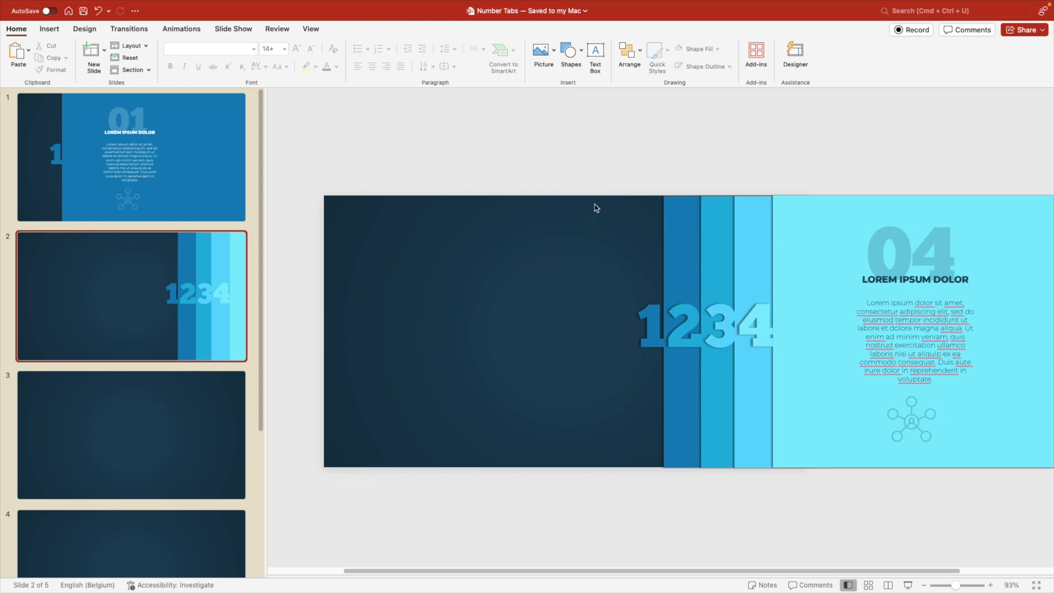
{"action": "left_click", "coordinate": [595, 52]}
{"action": "left_click_drag", "start_coordinate": [403, 297], "coordinate": [589, 354]}
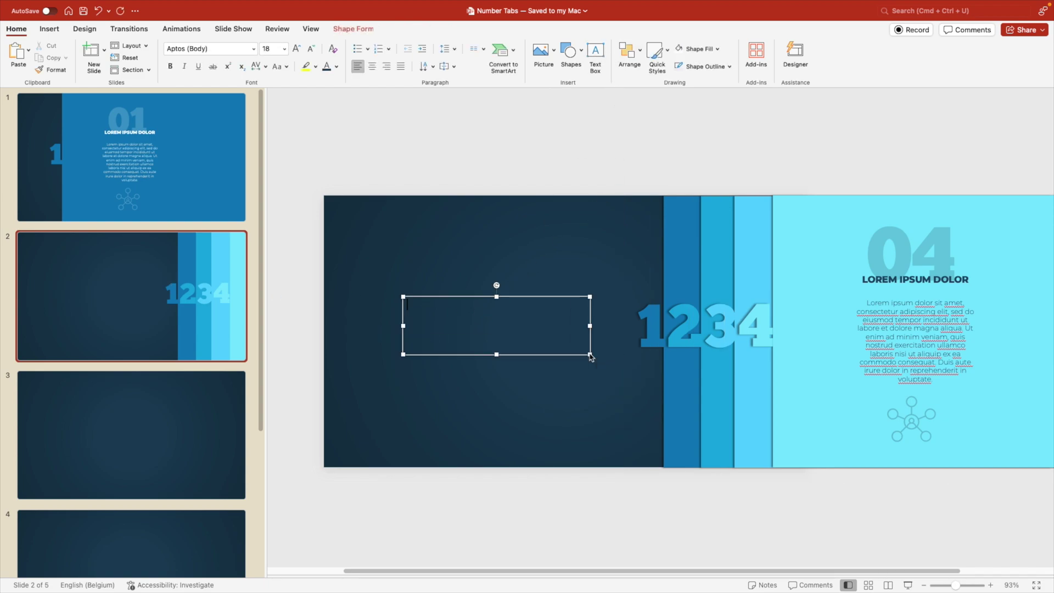
{"action": "type", "text": "TABS"}
{"action": "key", "text": "super+a"}
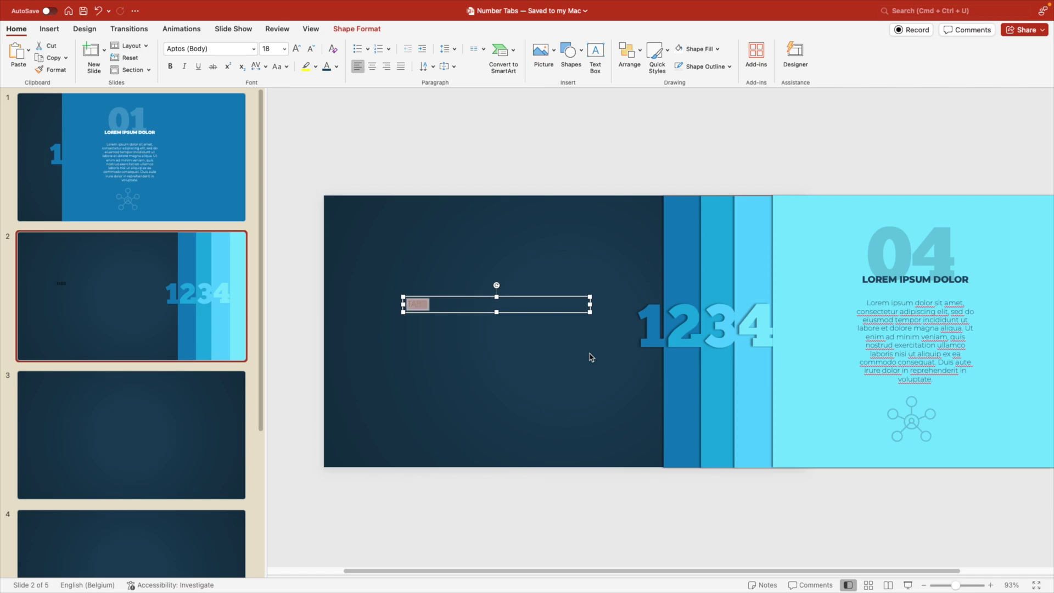
{"action": "key", "text": "super+shift+f"}
{"action": "type", "text": "Montserrat"}
{"action": "key", "text": "Return"}
Make the TABS text Montserrat Black, white, at 144 pt.
{"action": "left_click", "coordinate": [254, 48]}
{"action": "left_click", "coordinate": [437, 427]}
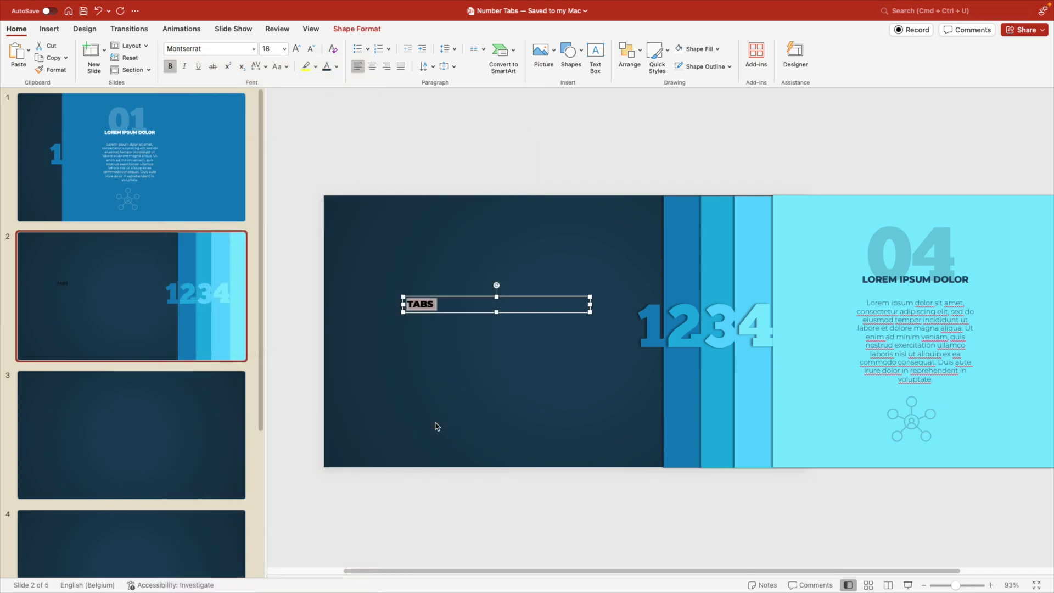
{"action": "left_click", "coordinate": [336, 66]}
{"action": "left_click", "coordinate": [334, 104]}
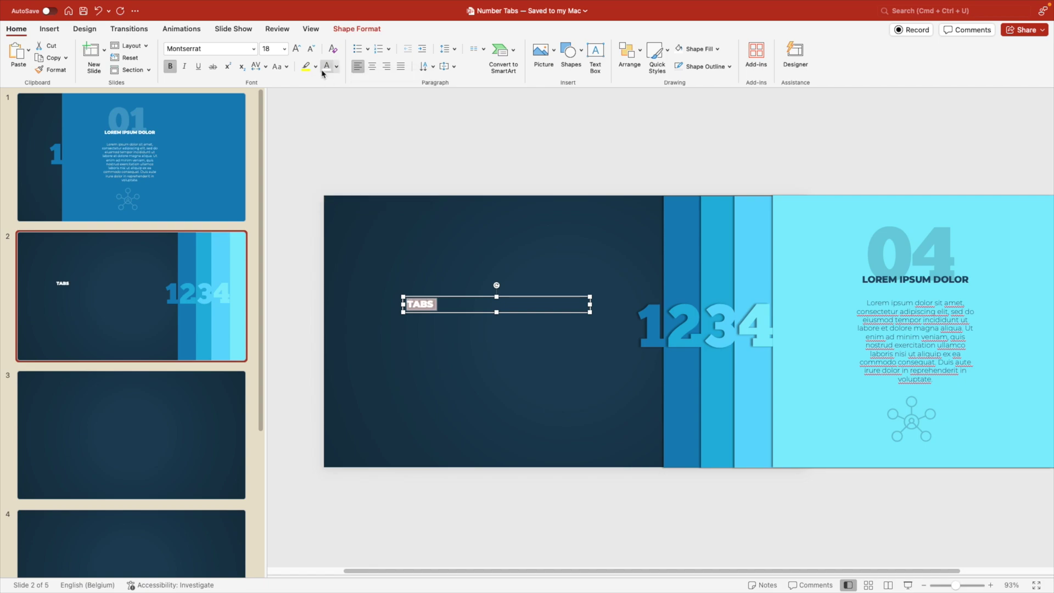
{"action": "left_click", "coordinate": [274, 49]}
{"action": "type", "text": "100"}
{"action": "key", "text": "Return"}
{"action": "left_click", "coordinate": [297, 49]}
Widen the TABS box, nudge it left, and apply the first Outer shadow preset.
{"action": "left_click_drag", "start_coordinate": [590, 385], "coordinate": [632, 380]}
{"action": "left_click_drag", "start_coordinate": [571, 299], "coordinate": [549, 299]}
{"action": "right_click", "coordinate": [548, 299]}
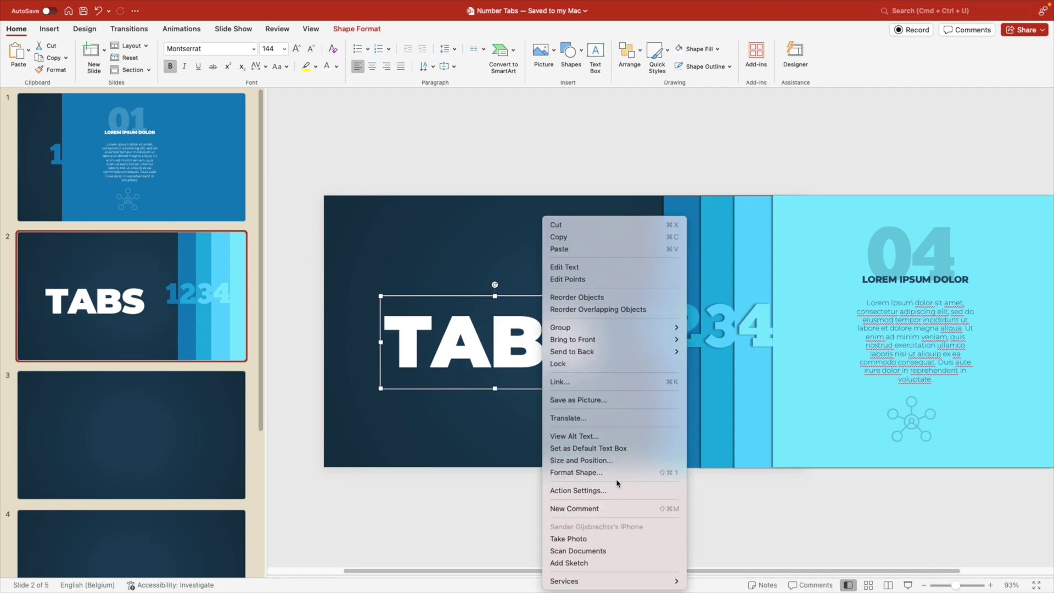
{"action": "left_click", "coordinate": [668, 459]}
{"action": "left_click", "coordinate": [1002, 118]}
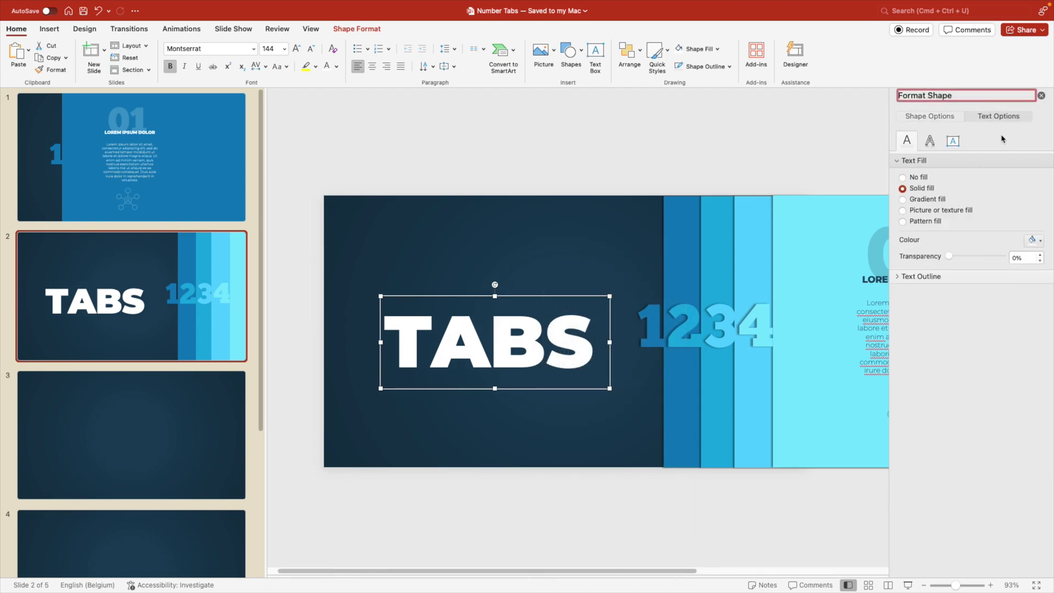
{"action": "left_click", "coordinate": [930, 142]}
{"action": "left_click", "coordinate": [1035, 182]}
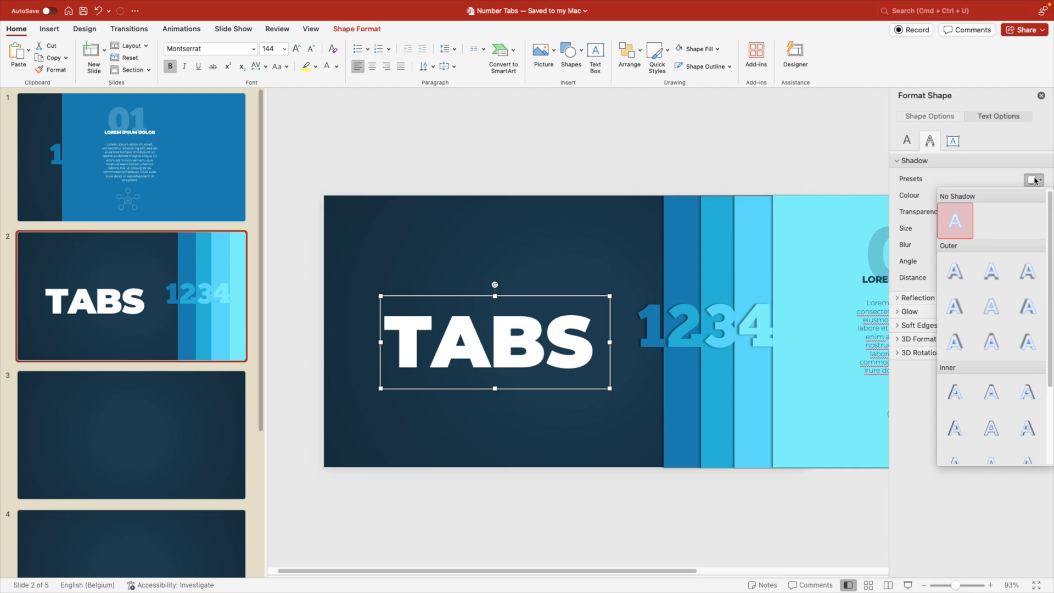
{"action": "left_click", "coordinate": [960, 277]}
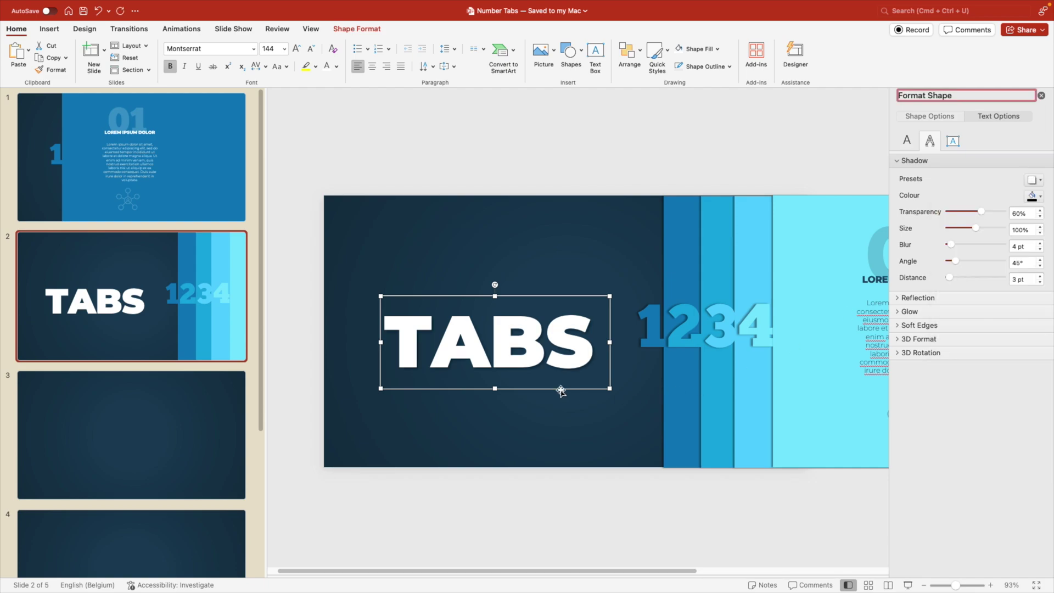
Narrow the slide thumbnail pane to give the slide more room.
{"action": "scroll", "coordinate": [492, 414], "scroll_direction": "right", "scroll_amount": 3}
{"action": "scroll", "coordinate": [470, 418], "scroll_direction": "left", "scroll_amount": 4}
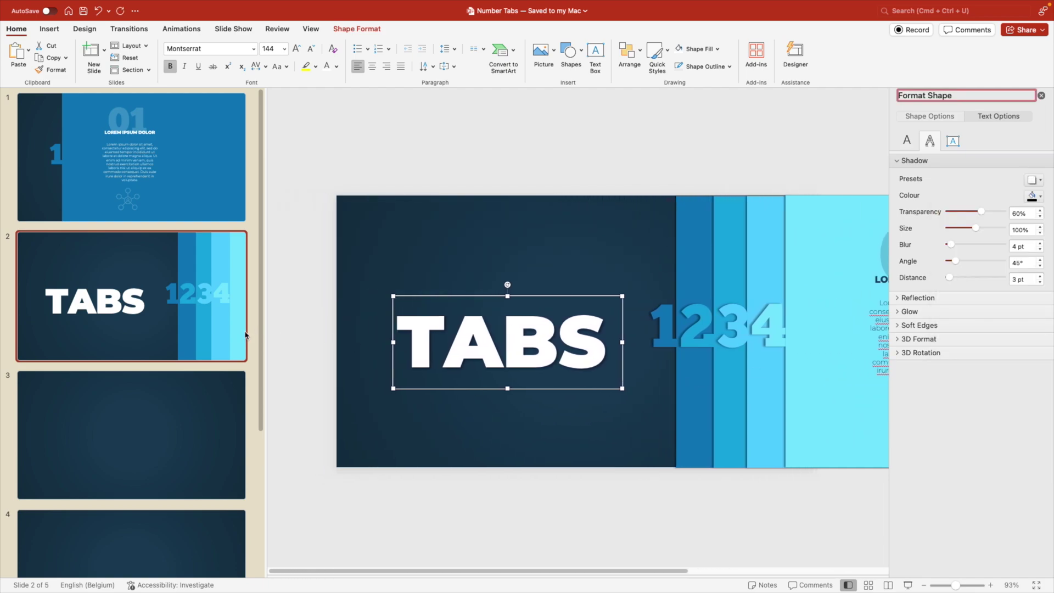
{"action": "left_click_drag", "start_coordinate": [265, 336], "coordinate": [146, 316]}
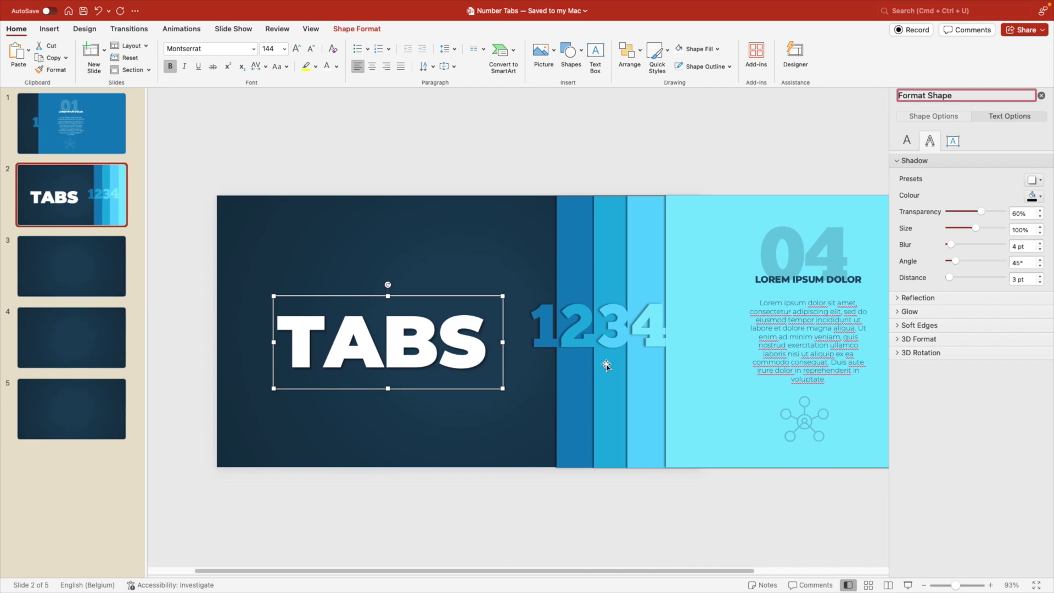
Duplicate the TABS text box and make the copy 80 pt, centred, in SignPainter.
{"action": "left_click_drag", "start_coordinate": [449, 314], "coordinate": [416, 236]}
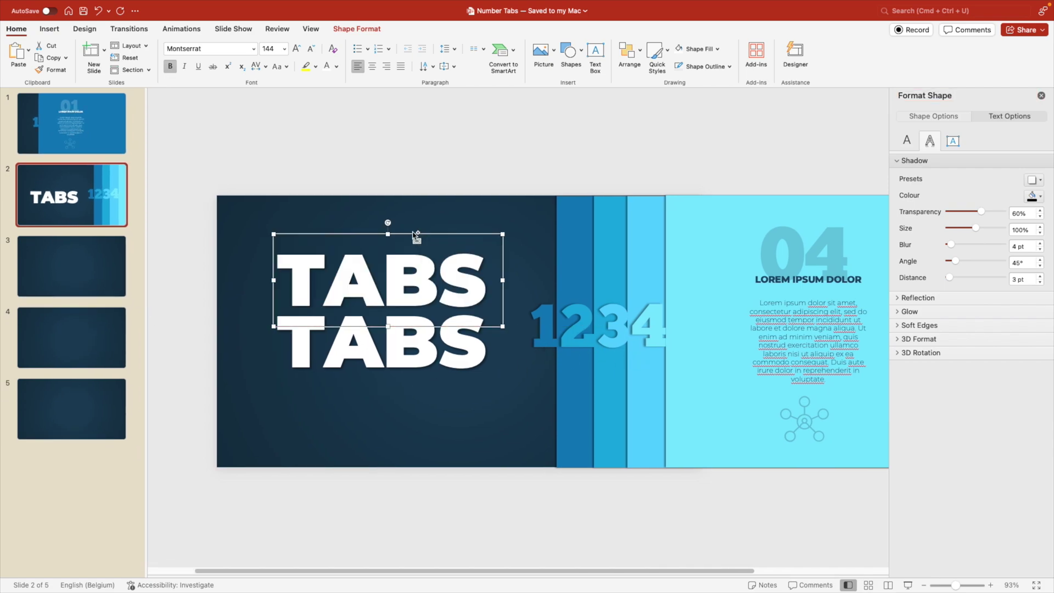
{"action": "left_click", "coordinate": [310, 49]}
{"action": "left_click", "coordinate": [310, 50]}
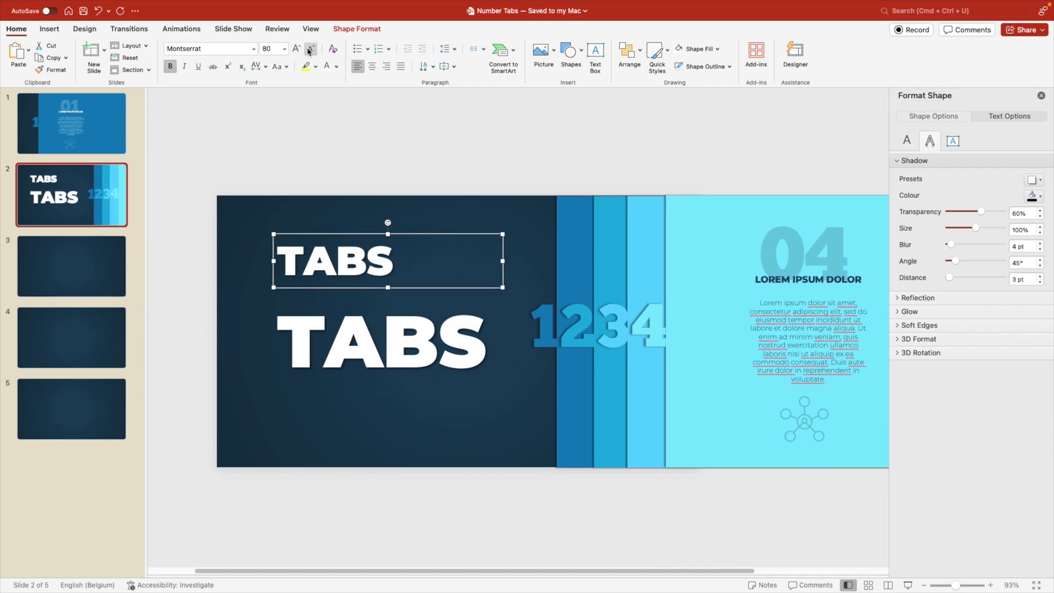
{"action": "left_click", "coordinate": [372, 66]}
{"action": "left_click", "coordinate": [222, 46]}
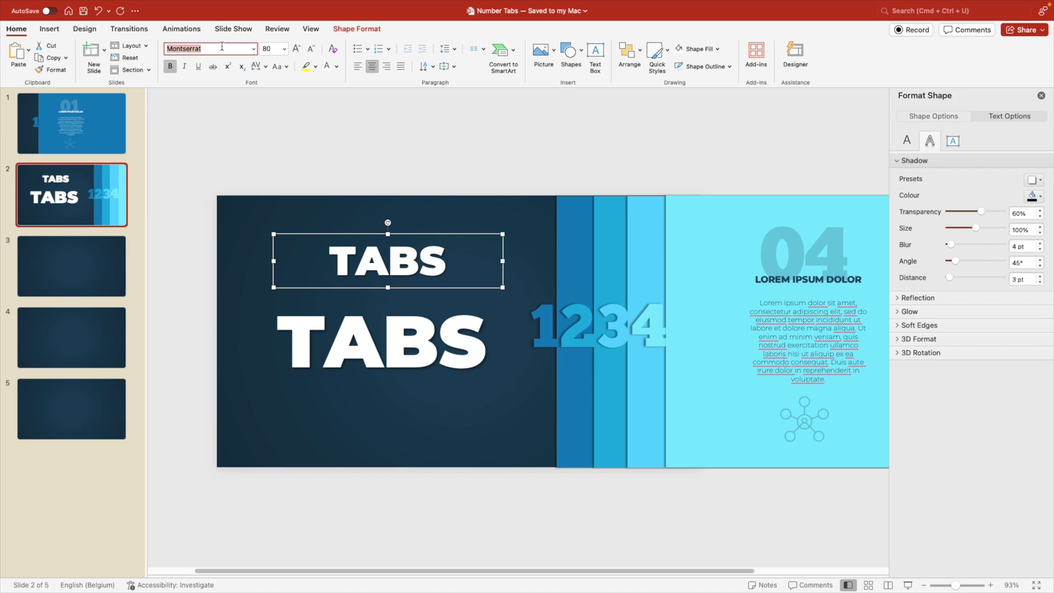
{"action": "type", "text": "SignPainter"}
{"action": "key", "text": "Return"}
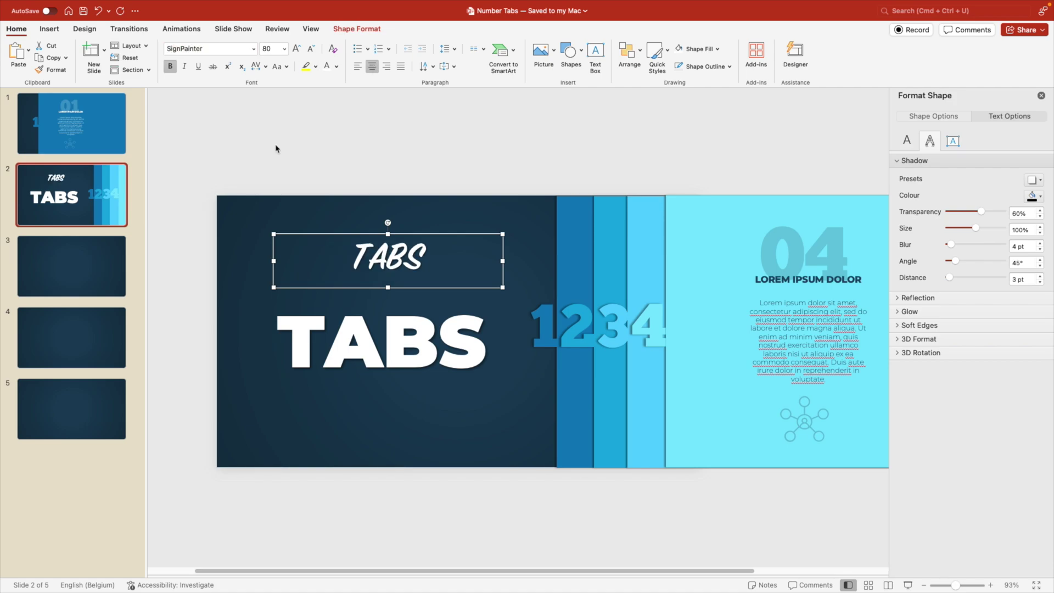
Retype the copy as 'Animated', colour it orange, place it above TABS and enlarge to 88 pt.
{"action": "double_click", "coordinate": [374, 255]}
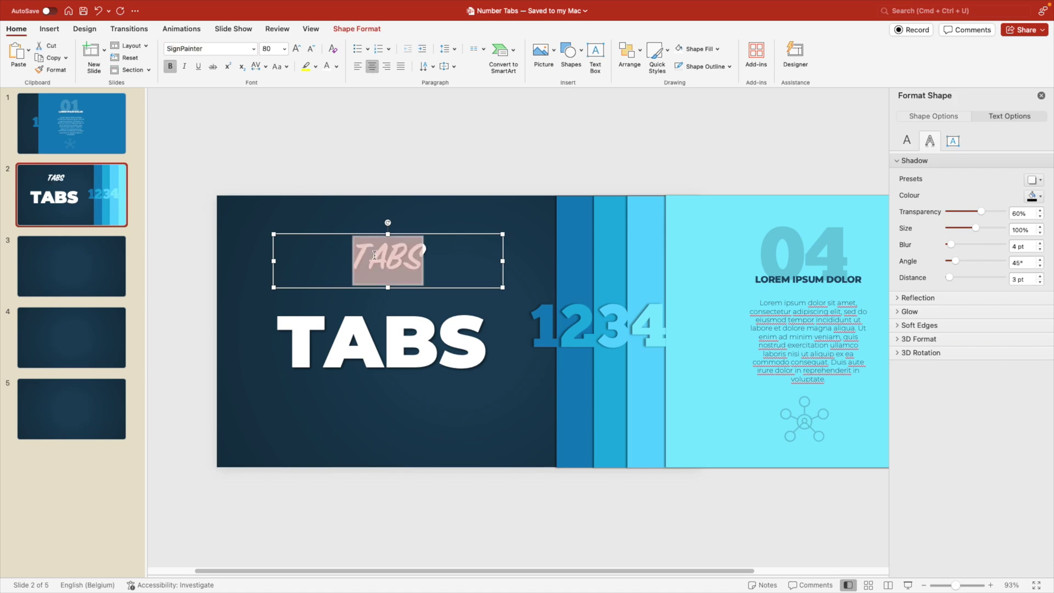
{"action": "type", "text": "an"}
{"action": "key", "text": "BackSpace"}
{"action": "key", "text": "BackSpace"}
{"action": "type", "text": "Animated"}
{"action": "double_click", "coordinate": [374, 255]}
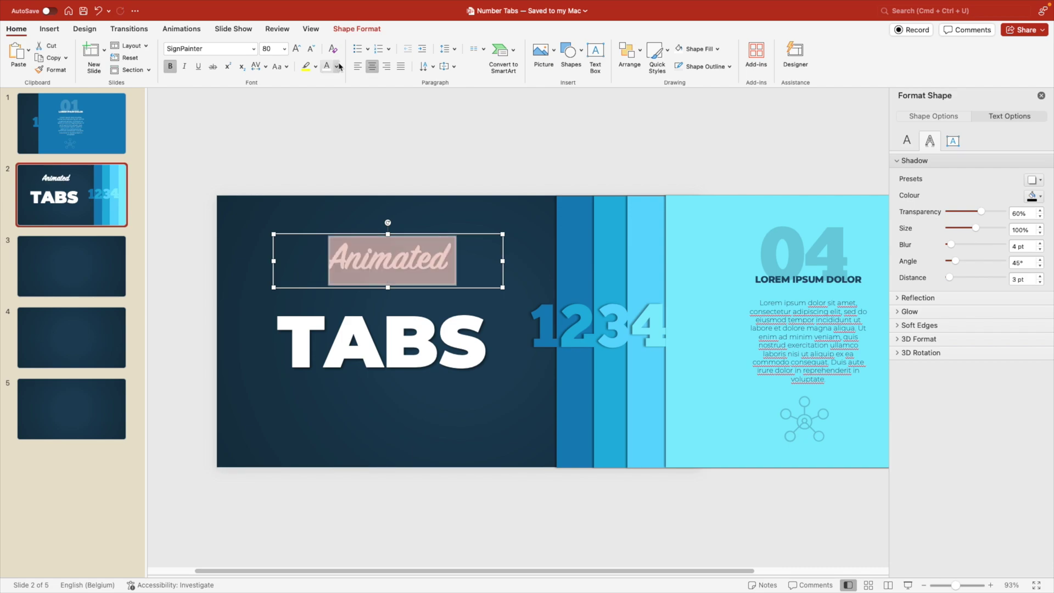
{"action": "left_click", "coordinate": [337, 66]}
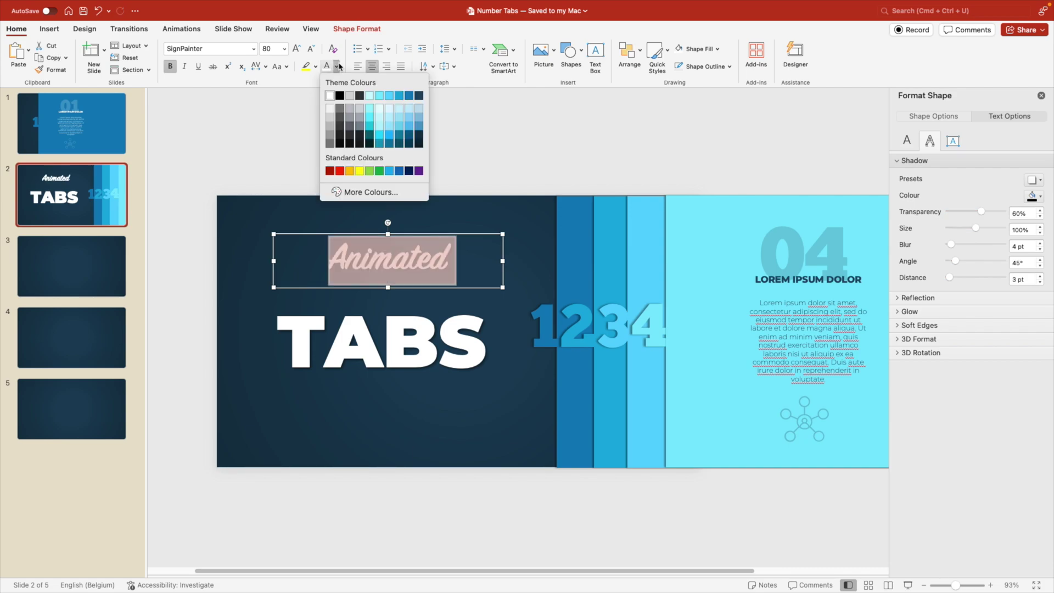
{"action": "left_click", "coordinate": [348, 171]}
{"action": "left_click_drag", "start_coordinate": [419, 233], "coordinate": [419, 277]}
{"action": "key", "text": "super+shift+period"}
Give Animated an outer shadow: 90° angle, 8 pt distance, 72% transparency, 18 pt blur.
{"action": "left_click", "coordinate": [1031, 180]}
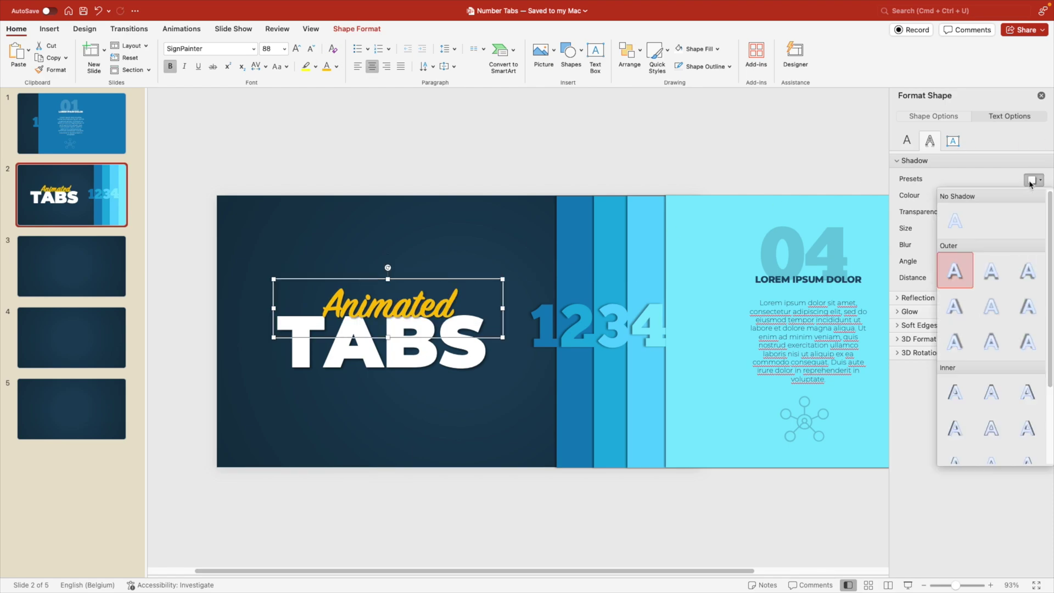
{"action": "left_click", "coordinate": [991, 274]}
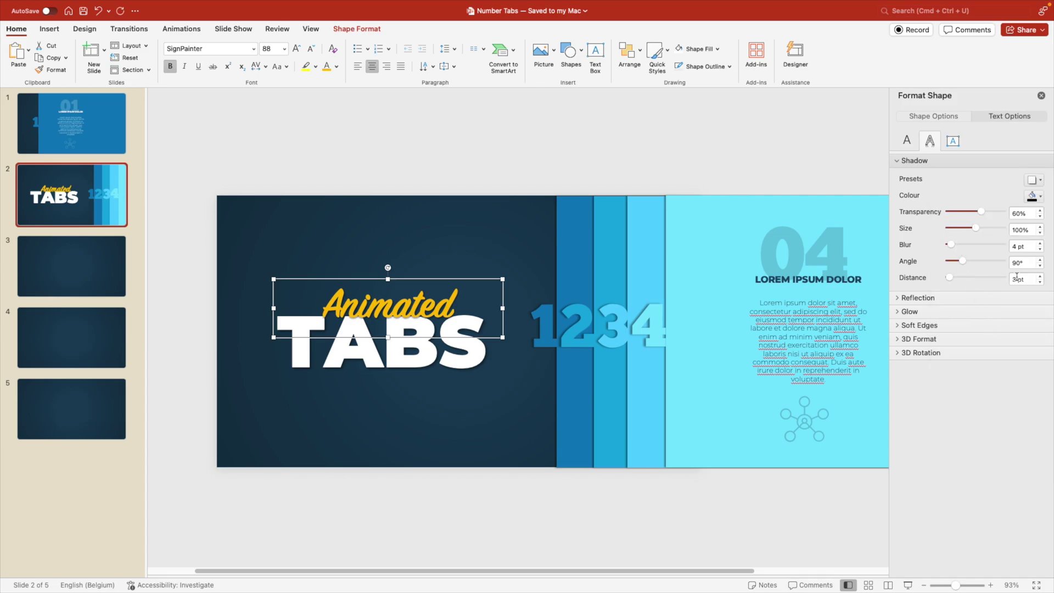
{"action": "left_click_drag", "start_coordinate": [953, 281], "coordinate": [954, 280]}
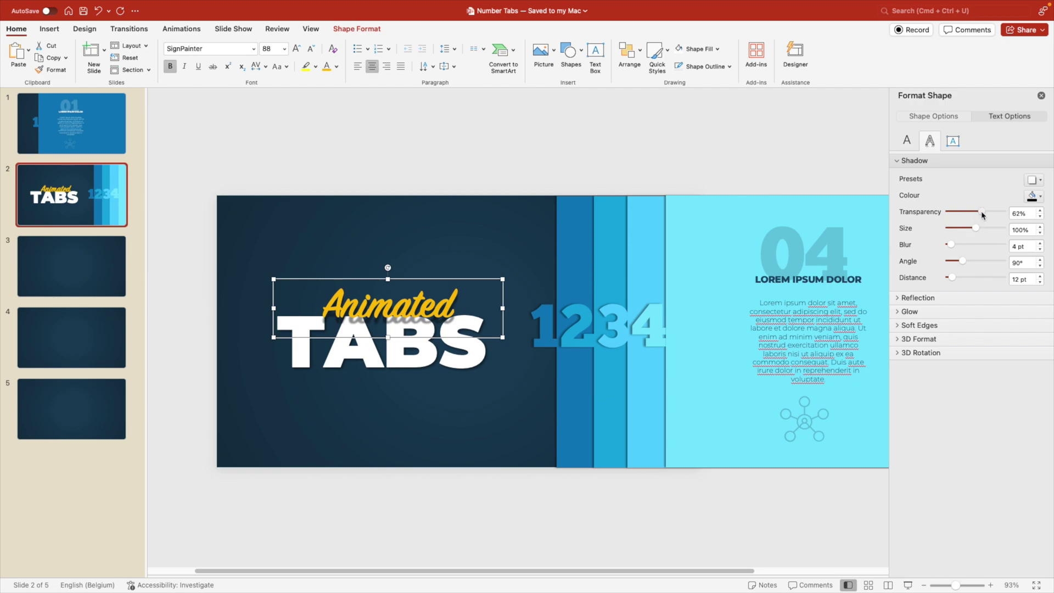
{"action": "left_click_drag", "start_coordinate": [982, 215], "coordinate": [987, 215]}
{"action": "left_click_drag", "start_coordinate": [952, 247], "coordinate": [950, 279]}
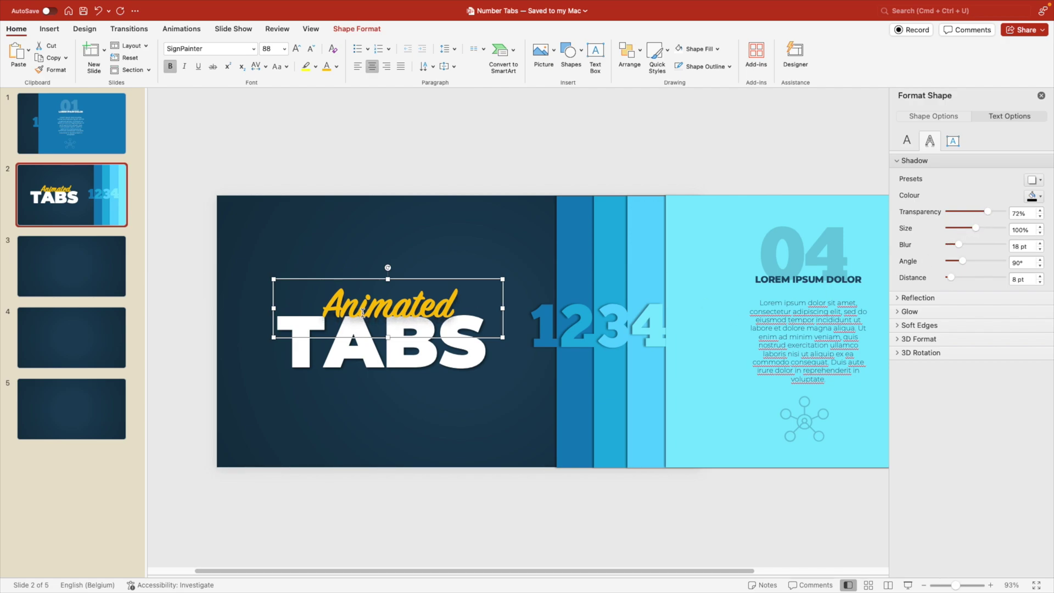
Keep Animated at 88 pt and close the formatting pane.
{"action": "key", "text": "super+shift+period"}
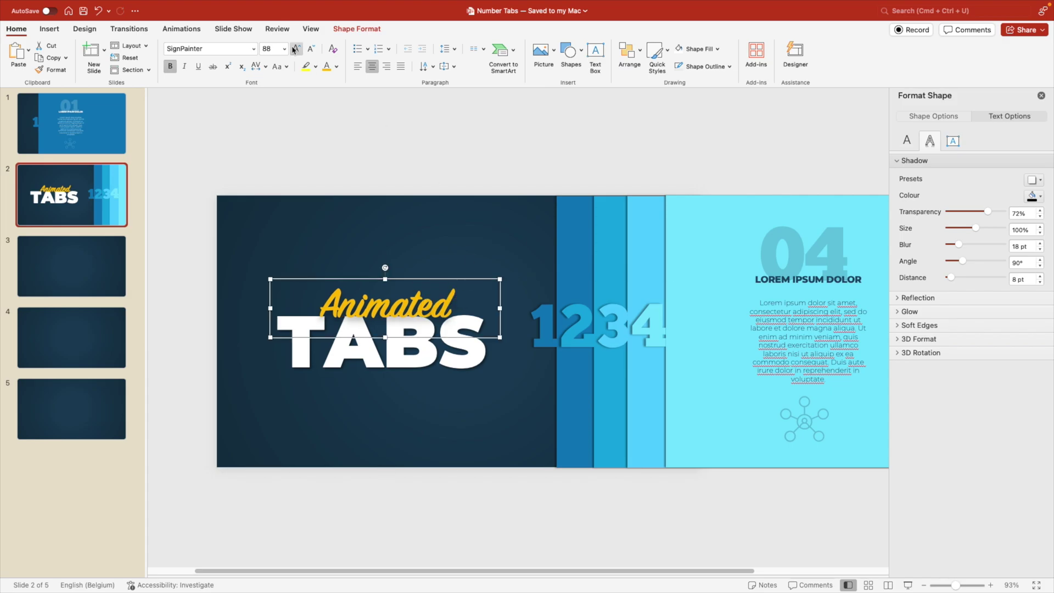
{"action": "key", "text": "super+shift+comma"}
{"action": "left_click", "coordinate": [438, 206]}
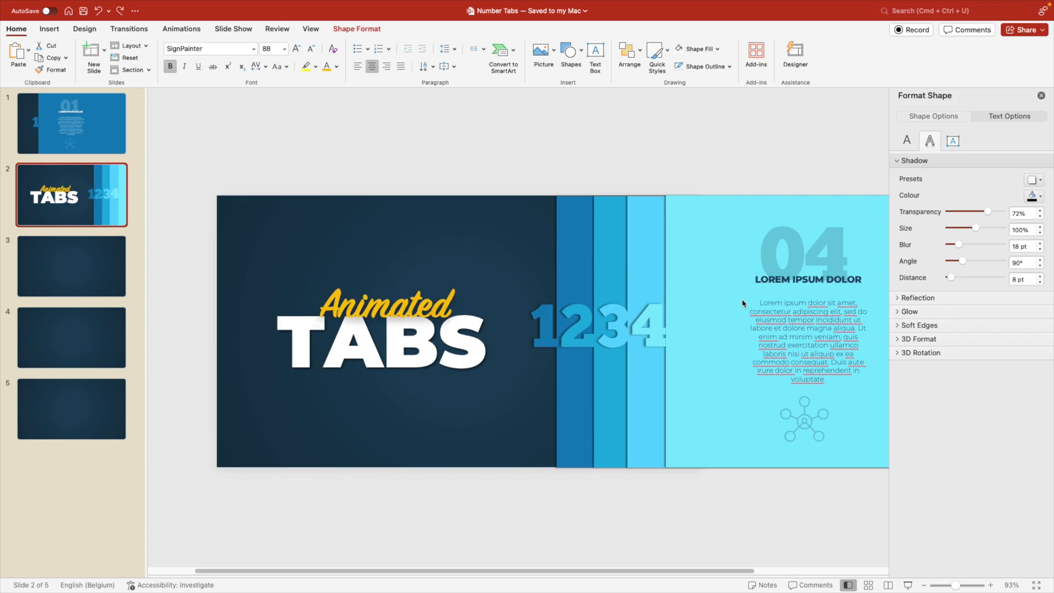
{"action": "left_click", "coordinate": [1041, 96]}
{"action": "left_click_drag", "start_coordinate": [289, 265], "coordinate": [459, 440]}
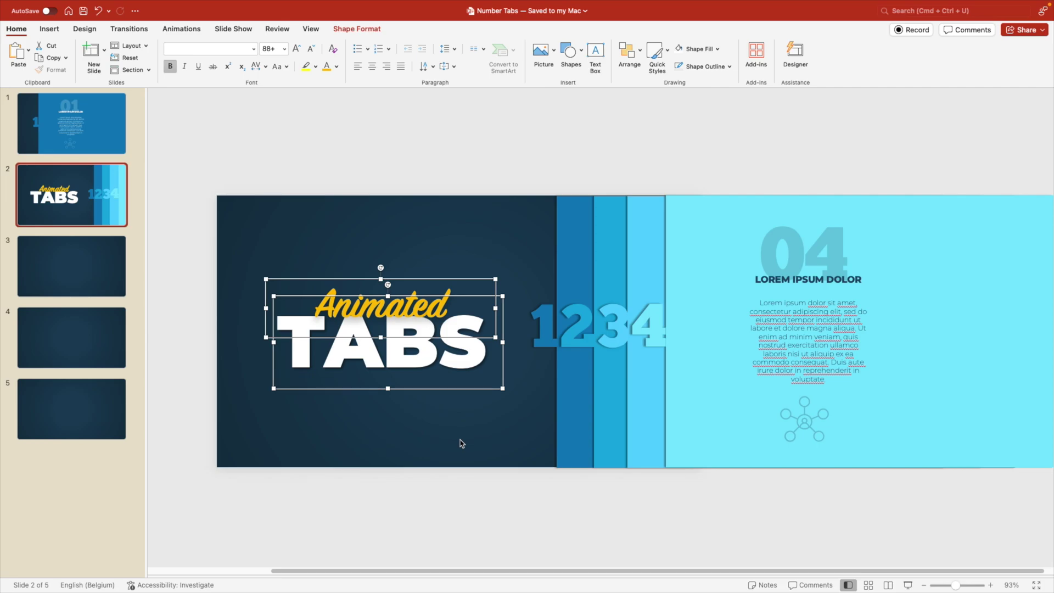
{"action": "left_click", "coordinate": [494, 357]}
Send the Animated TABS title group one layer backward, test it over the tabs, and undo the move.
{"action": "right_click", "coordinate": [405, 333]}
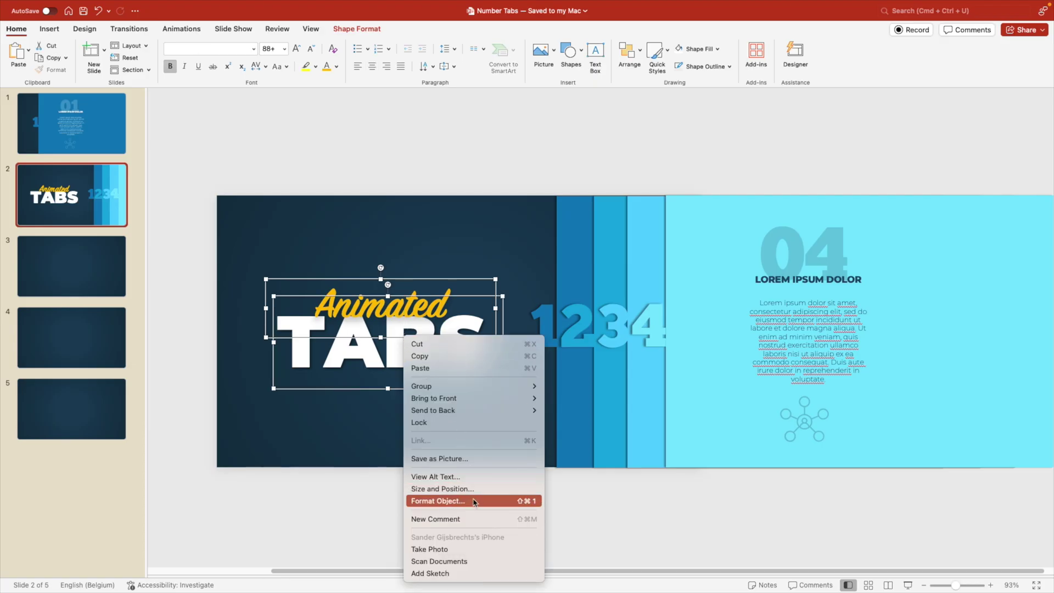
{"action": "left_click", "coordinate": [575, 426]}
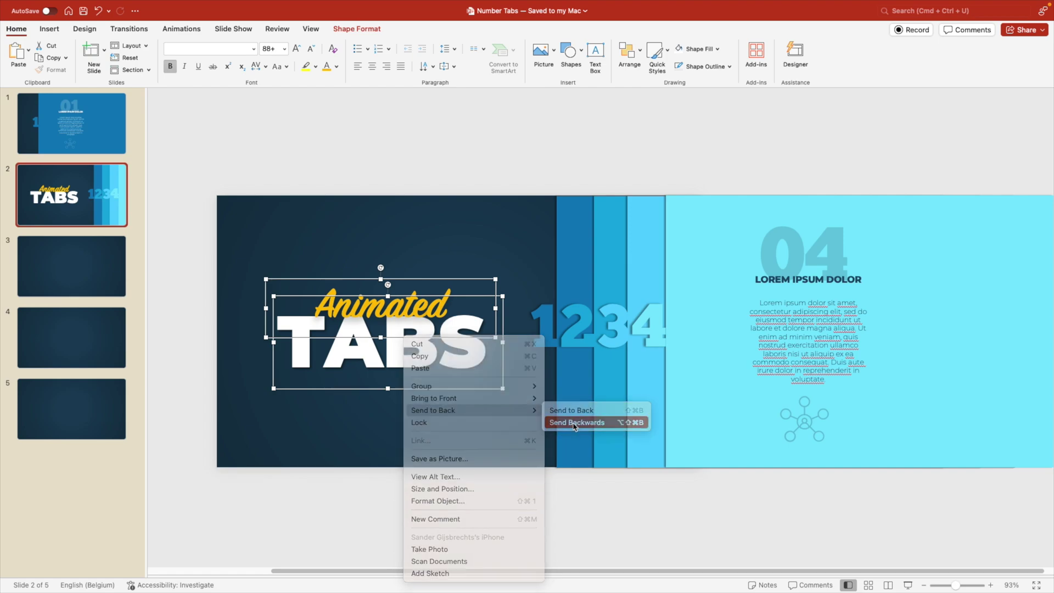
{"action": "left_click_drag", "start_coordinate": [434, 338], "coordinate": [608, 341]}
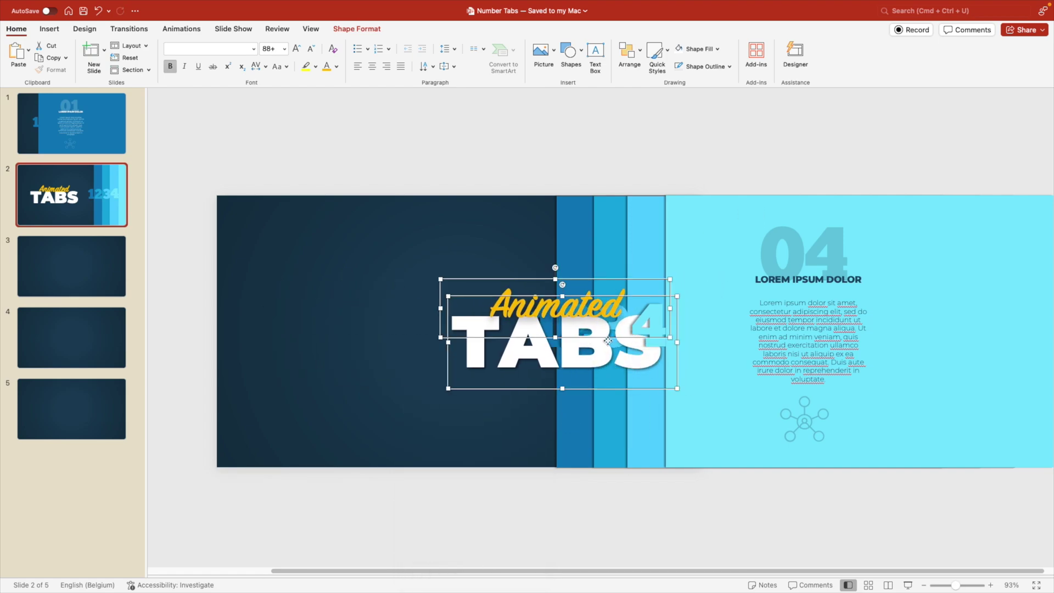
{"action": "key", "text": "super+z"}
Send the title group to the back so it hides behind the tabs, then restore its position.
{"action": "right_click", "coordinate": [444, 275]}
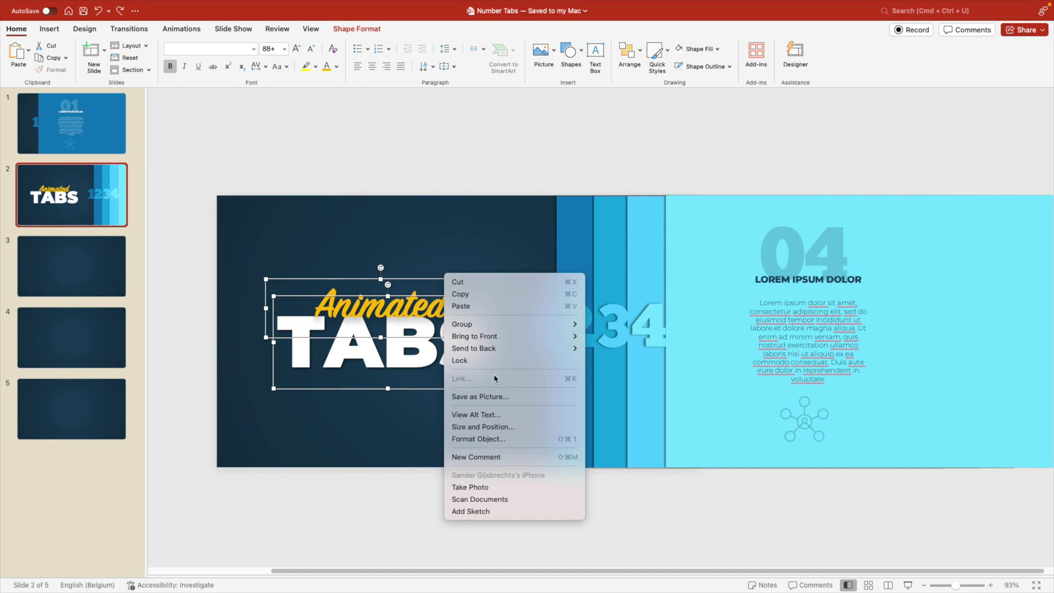
{"action": "mouse_move", "coordinate": [520, 345]}
{"action": "left_click", "coordinate": [612, 348]}
{"action": "left_click_drag", "start_coordinate": [333, 293], "coordinate": [620, 291]}
{"action": "key", "text": "super+z"}
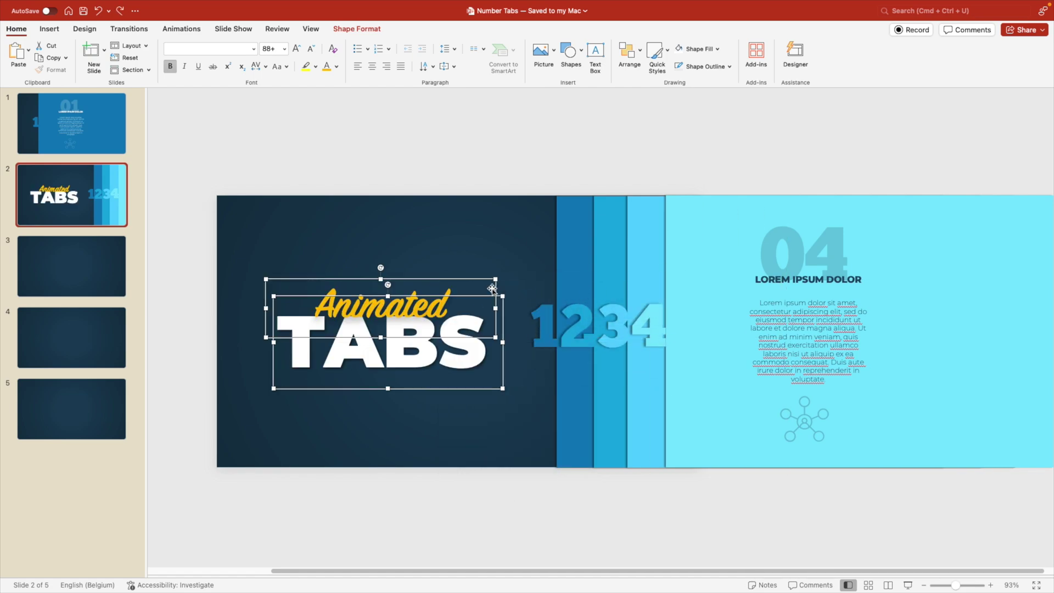
{"action": "left_click", "coordinate": [109, 202]}
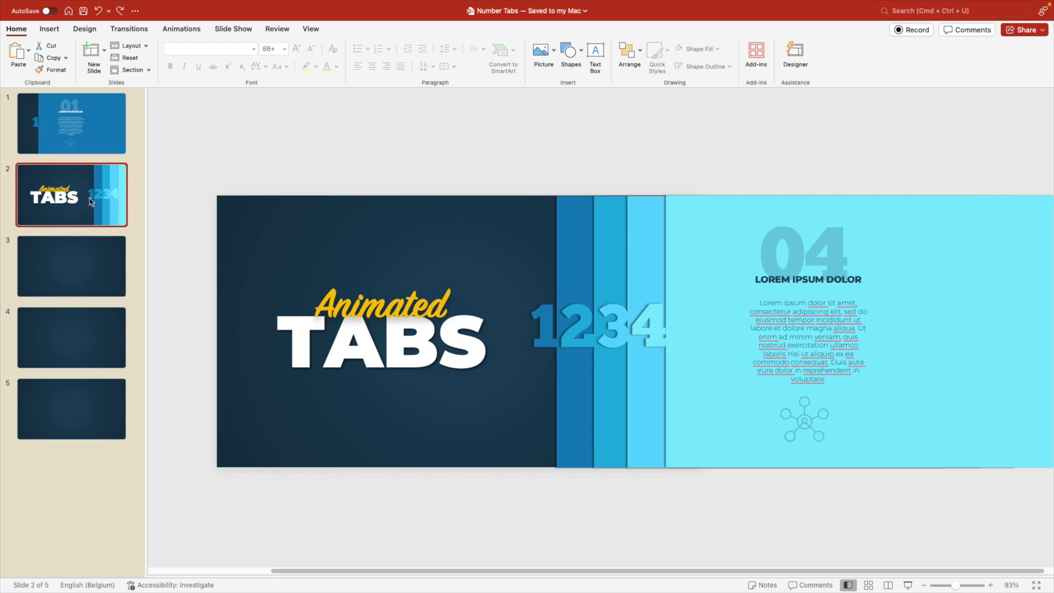
Duplicate slide 2, delete the extra blank slides, and hide the title behind the tabs.
{"action": "key", "text": "super+d"}
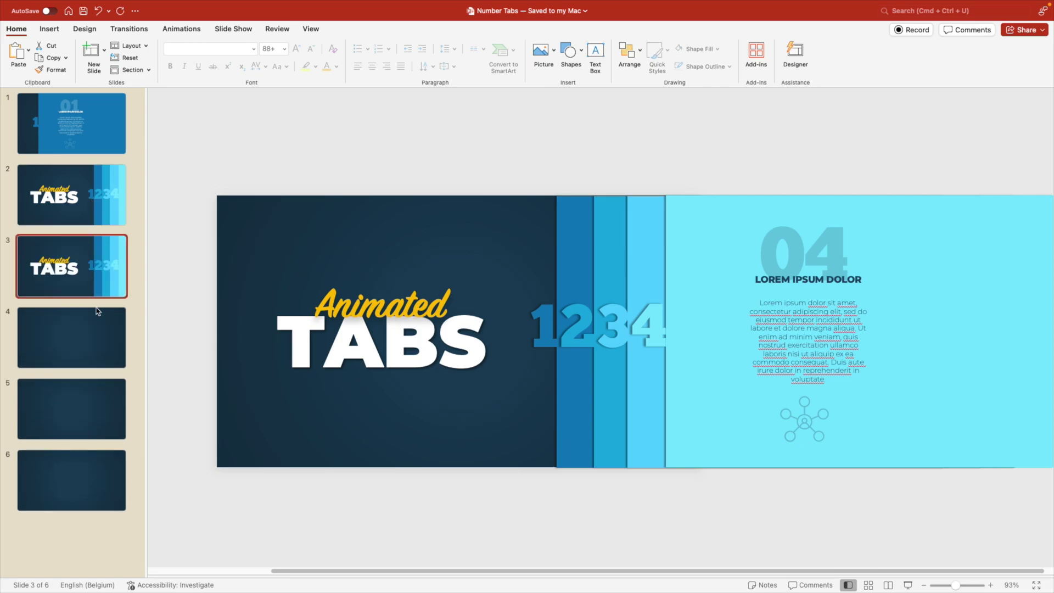
{"action": "left_click", "coordinate": [98, 311]}
{"action": "left_click", "coordinate": [82, 475], "text": "shift"}
{"action": "key", "text": "Delete"}
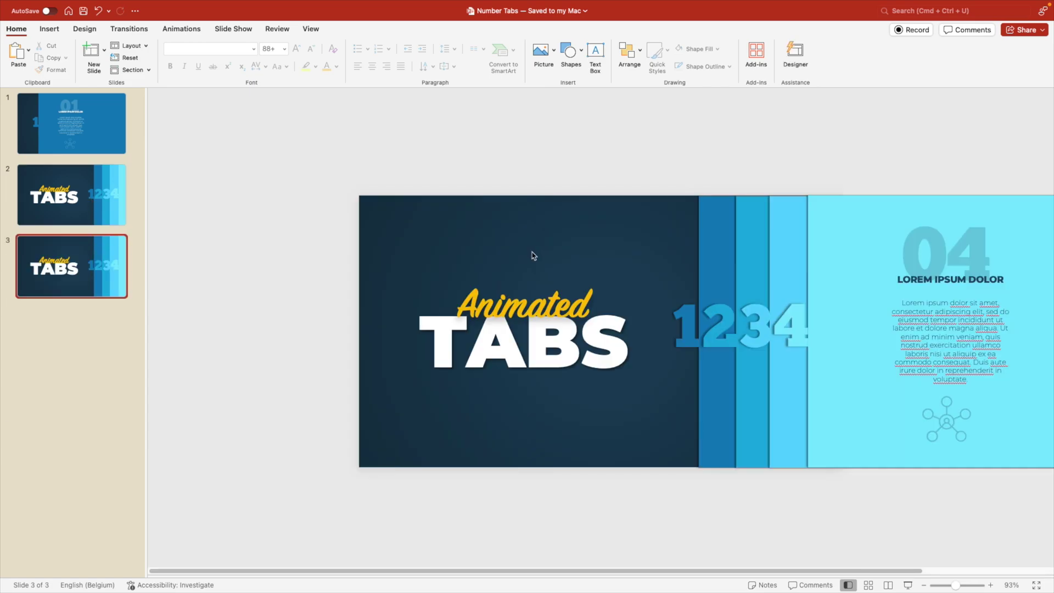
{"action": "left_click", "coordinate": [549, 295]}
{"action": "left_click", "coordinate": [541, 355], "text": "shift"}
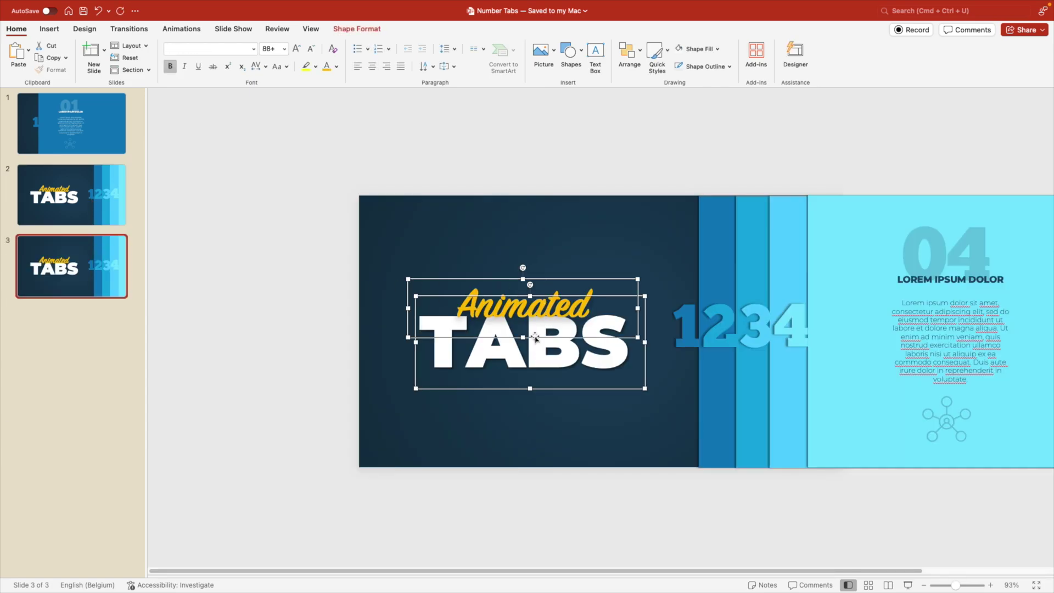
{"action": "left_click_drag", "start_coordinate": [481, 337], "coordinate": [805, 355]}
Slide the 01 tab panel out to the left on slide 3.
{"action": "left_click", "coordinate": [716, 247]}
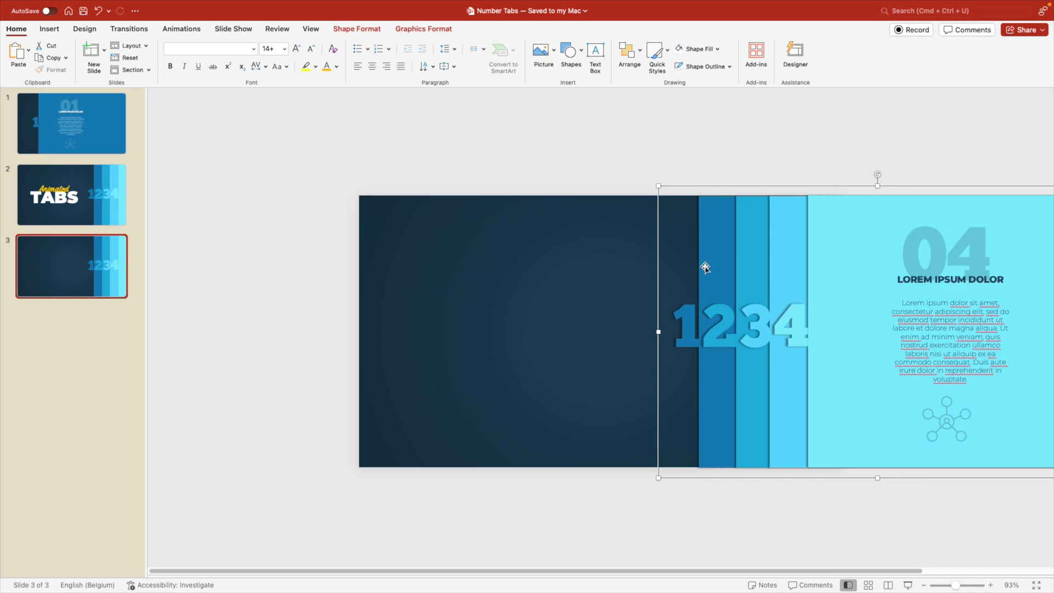
{"action": "left_click_drag", "start_coordinate": [703, 266], "coordinate": [463, 254]}
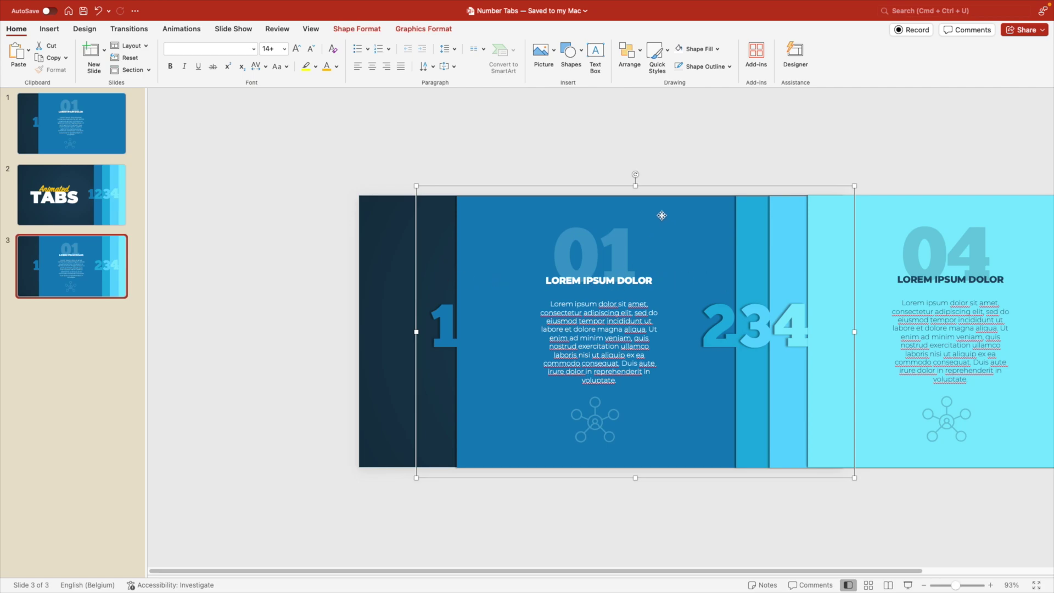
{"action": "left_click_drag", "start_coordinate": [663, 216], "coordinate": [666, 200]}
{"action": "left_click", "coordinate": [684, 157]}
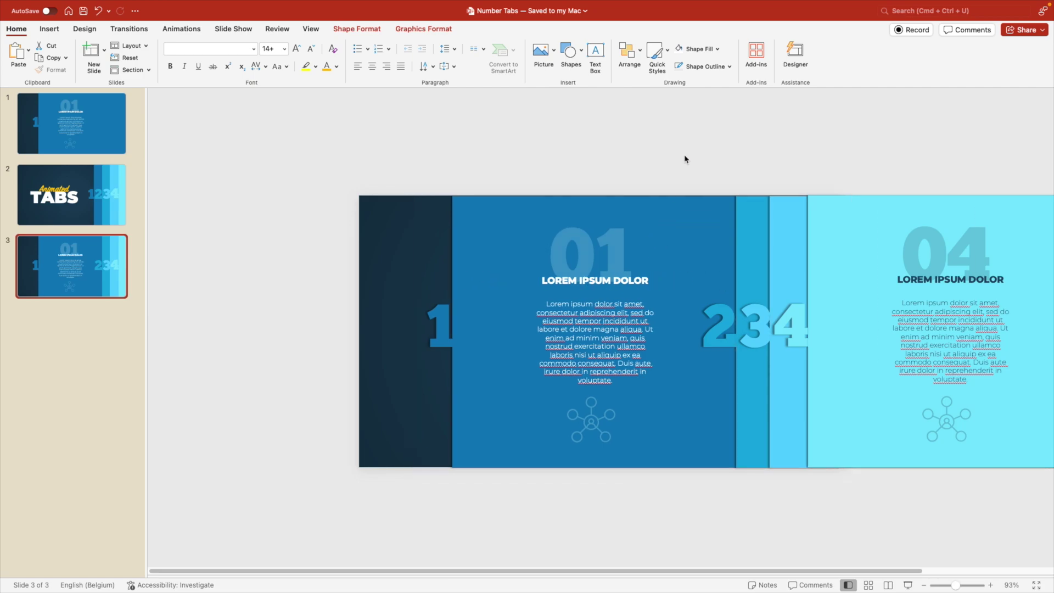
Create slides 4, 5 and 6 as duplicates, opening tabs 02, 03 and 04 in turn.
{"action": "left_click", "coordinate": [64, 280]}
{"action": "key", "text": "super+d"}
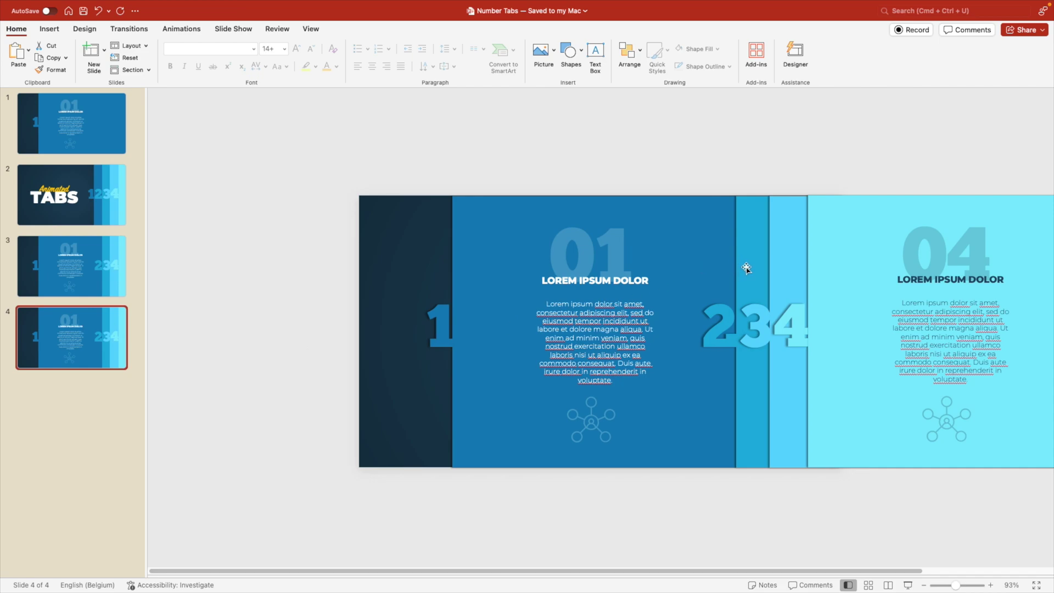
{"action": "left_click_drag", "start_coordinate": [746, 266], "coordinate": [488, 264]}
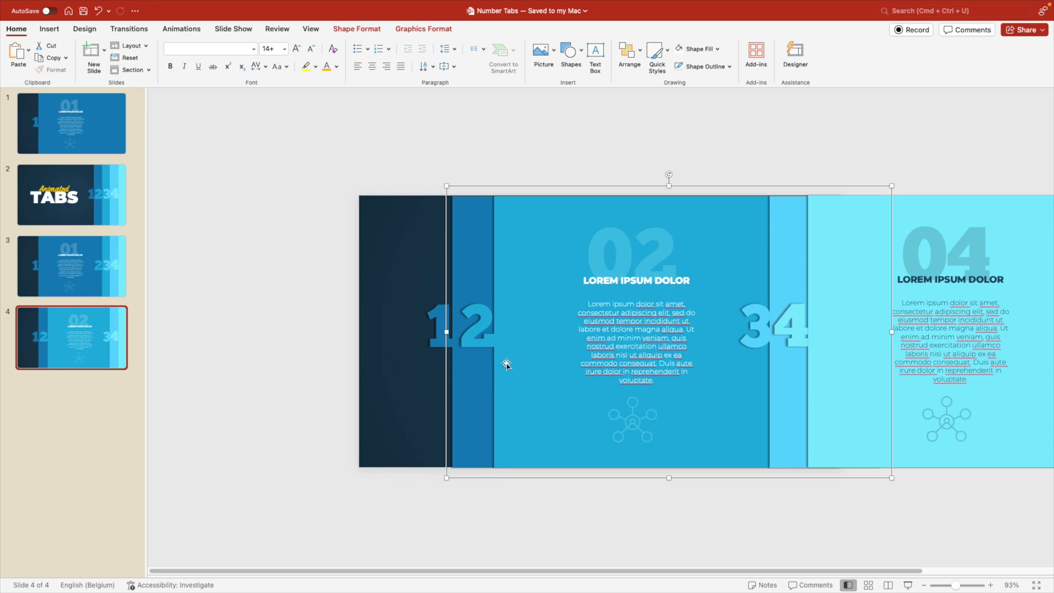
{"action": "key", "text": "super+shift+d"}
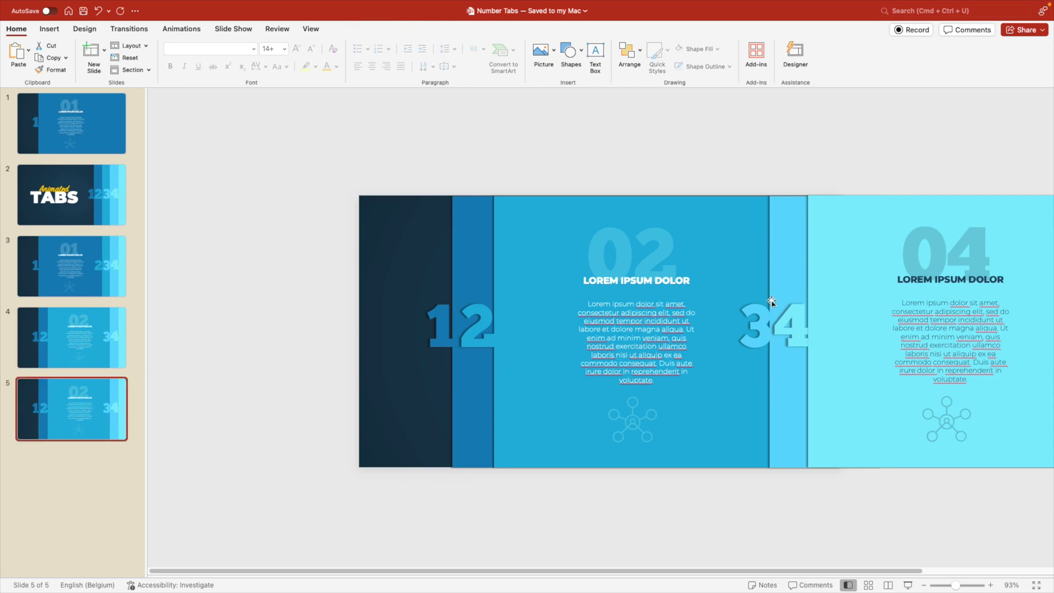
{"action": "left_click_drag", "start_coordinate": [776, 266], "coordinate": [537, 269]}
{"action": "left_click", "coordinate": [74, 422]}
{"action": "key", "text": "super+shift+d"}
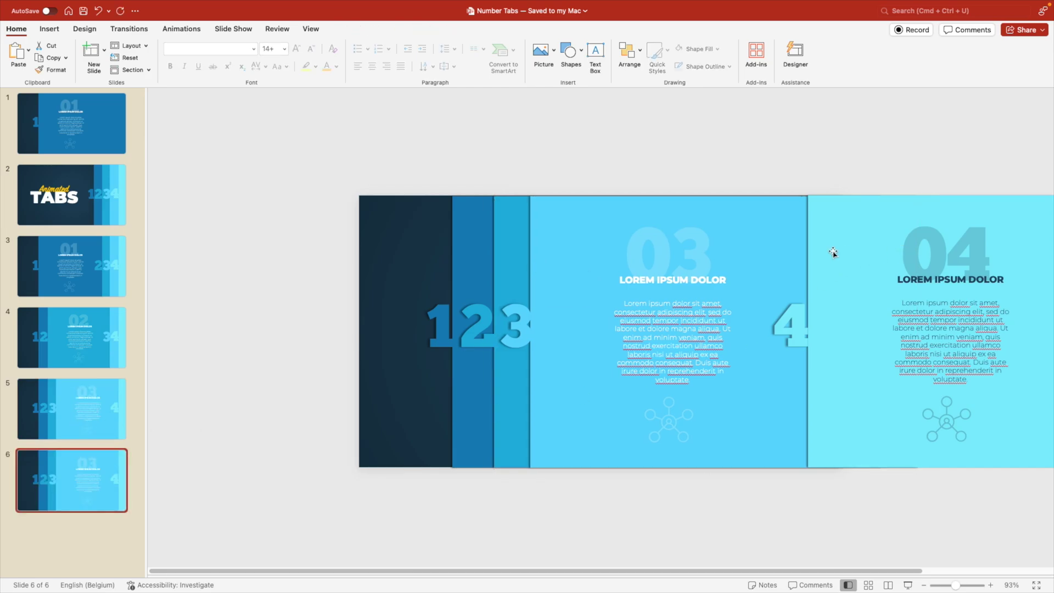
{"action": "left_click_drag", "start_coordinate": [833, 253], "coordinate": [596, 245]}
{"action": "left_click", "coordinate": [253, 241]}
Duplicate the TABS title slide and move the copy to the end as slide 7.
{"action": "left_click", "coordinate": [93, 201]}
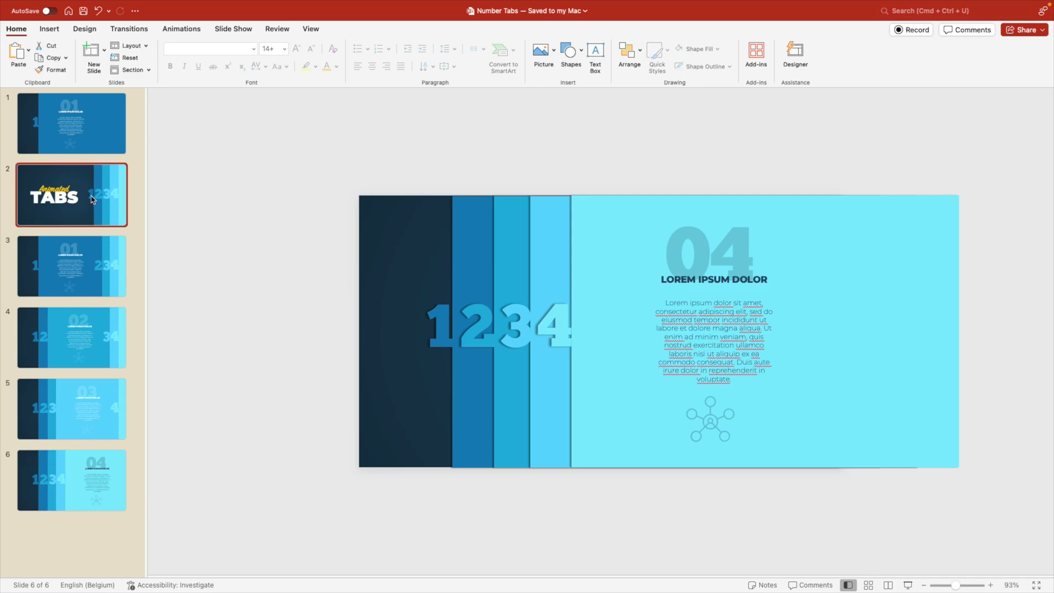
{"action": "key", "text": "super+shift+d"}
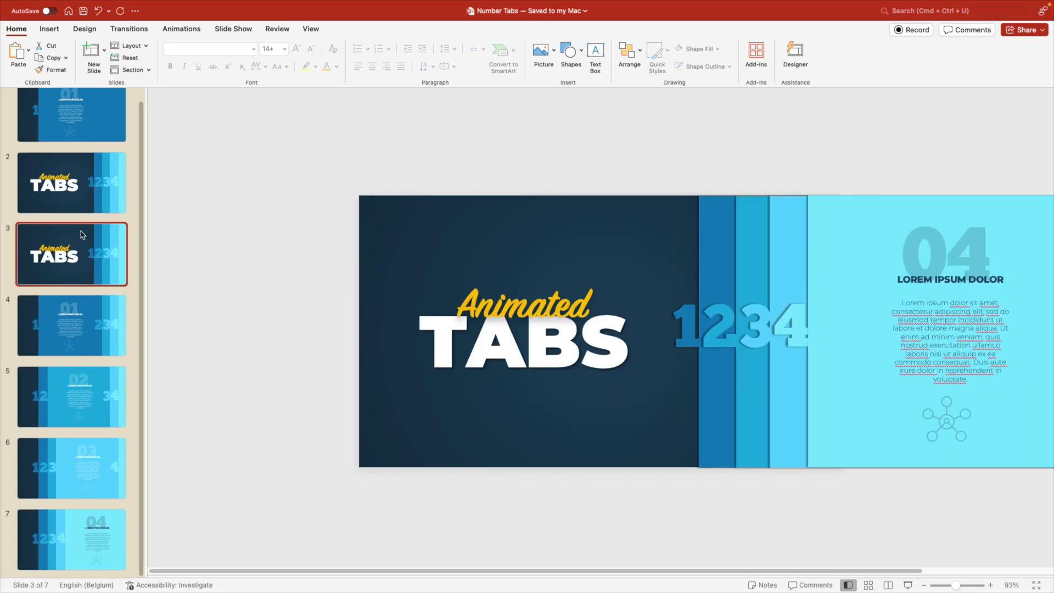
{"action": "left_click_drag", "start_coordinate": [81, 235], "coordinate": [83, 548]}
Apply a Morph transition lasting 02,75 seconds to slides 2–7.
{"action": "left_click", "coordinate": [84, 192]}
{"action": "left_click", "coordinate": [96, 520], "text": "shift"}
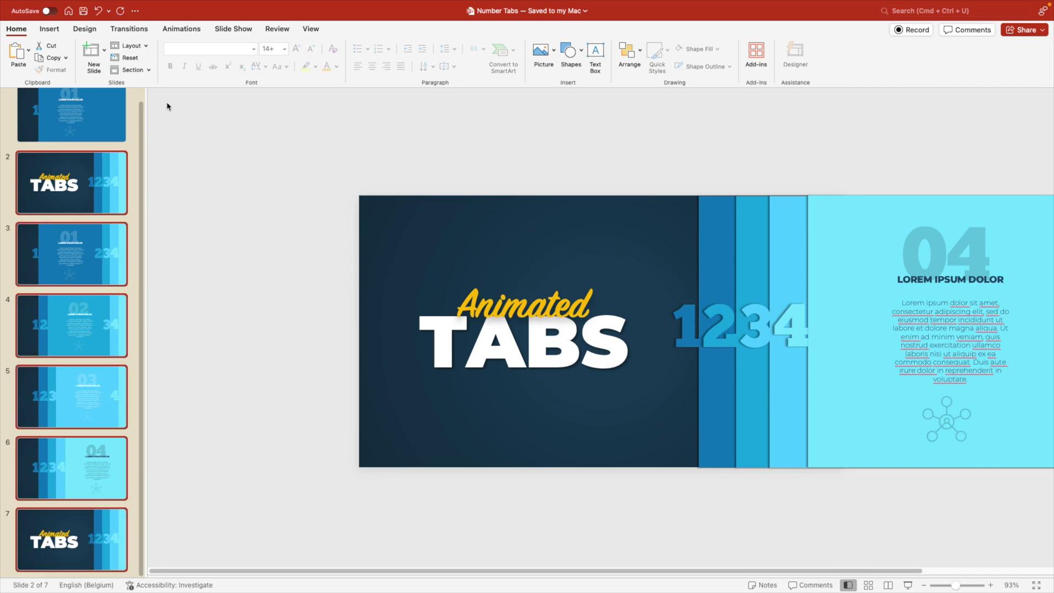
{"action": "left_click", "coordinate": [129, 29]}
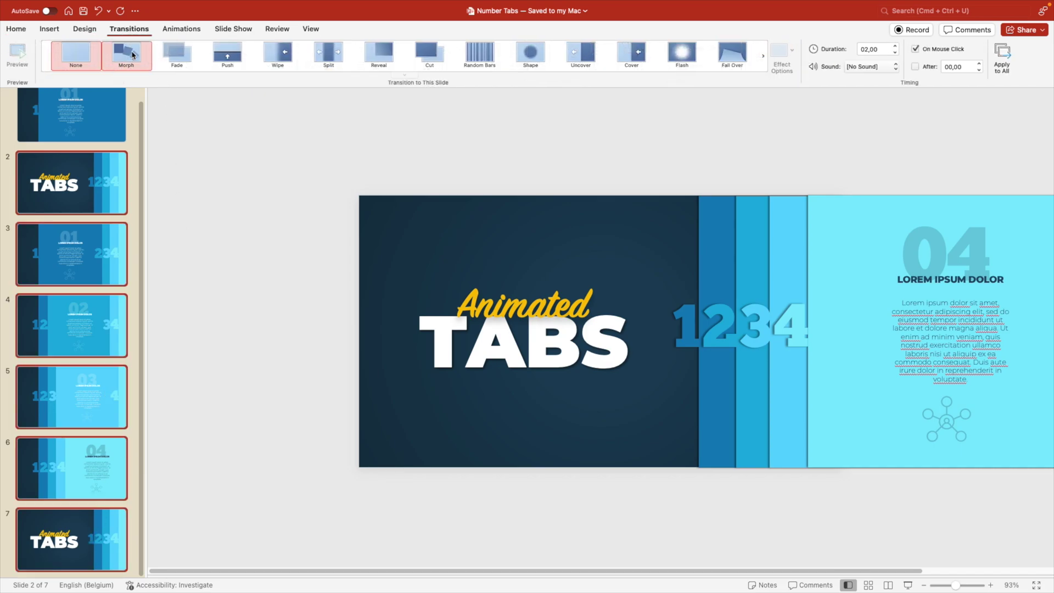
{"action": "left_click", "coordinate": [131, 58]}
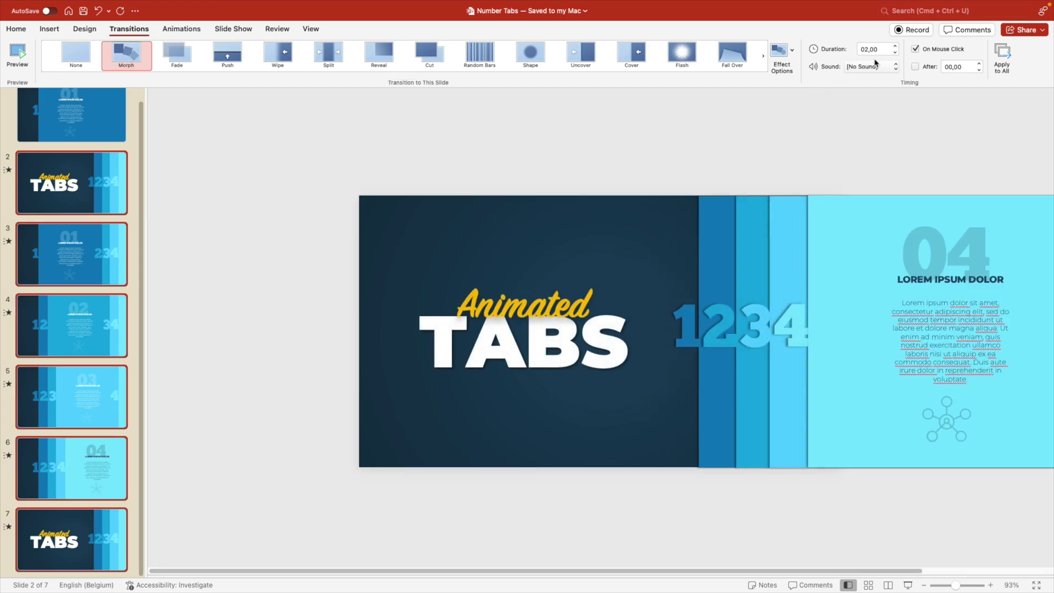
{"action": "left_click", "coordinate": [895, 46]}
{"action": "left_click", "coordinate": [895, 46]}
{"action": "left_click", "coordinate": [246, 182]}
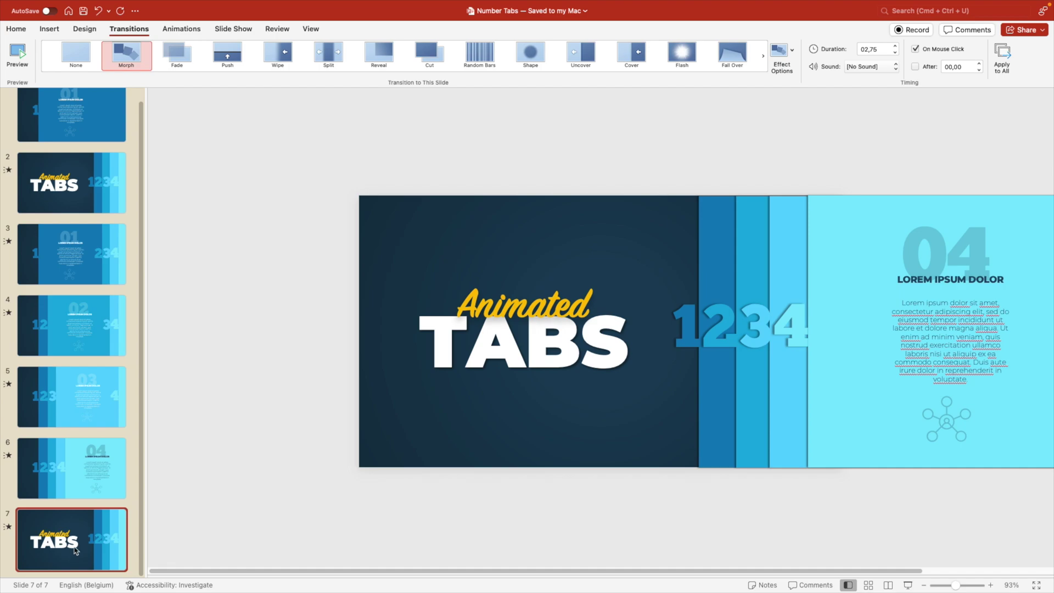
Duplicate slide 7 as slide 8 and delete its Animated and TABS text boxes.
{"action": "key", "text": "super+d"}
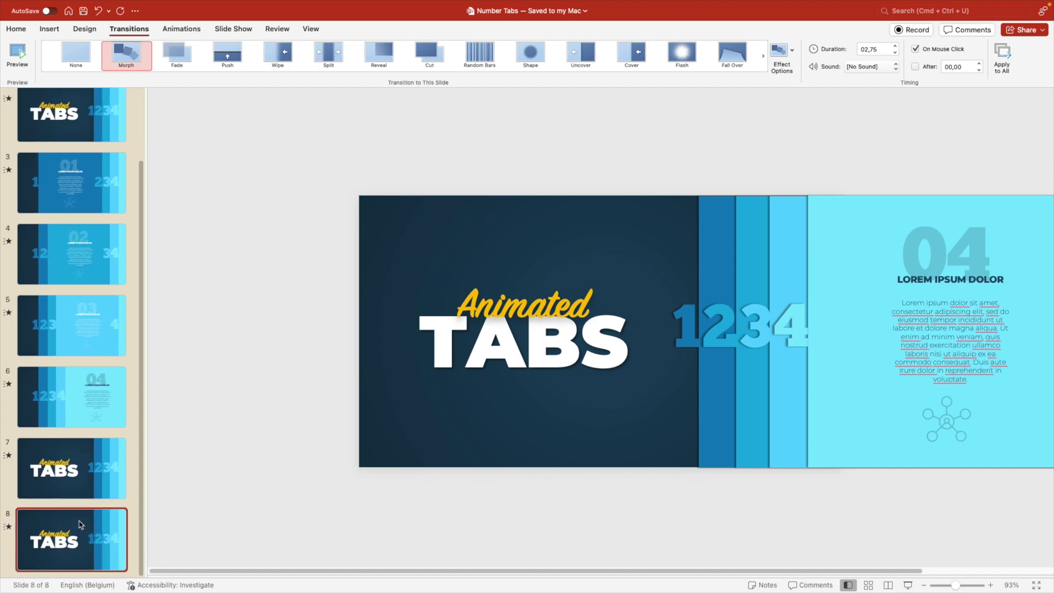
{"action": "left_click", "coordinate": [542, 288]}
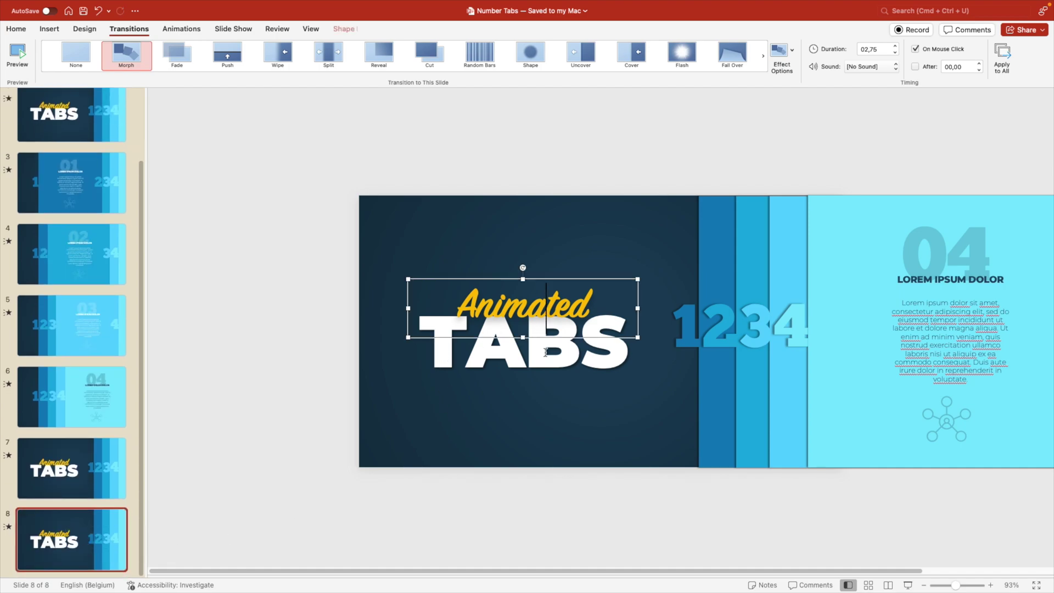
{"action": "left_click", "coordinate": [550, 353], "text": "shift"}
{"action": "key", "text": "Delete"}
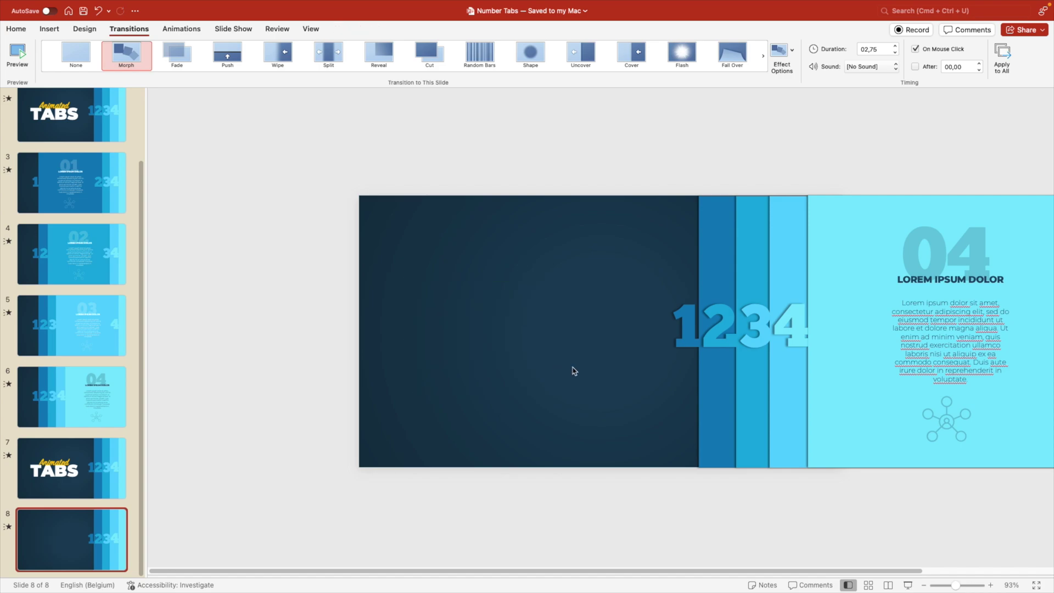
Set slide 8's transition to None, removing the Morph.
{"action": "left_click", "coordinate": [706, 251]}
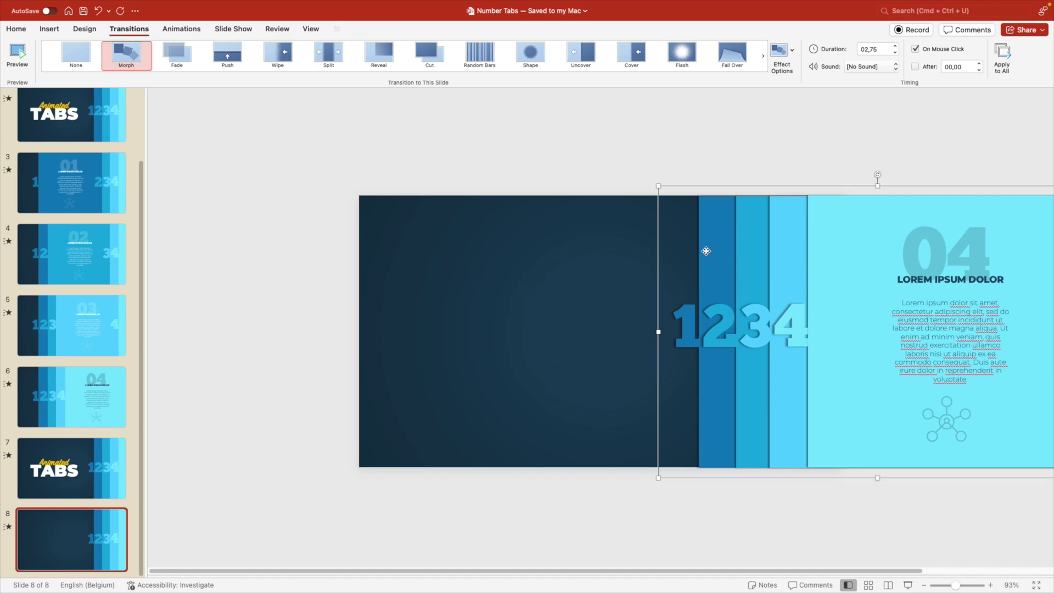
{"action": "left_click", "coordinate": [555, 314]}
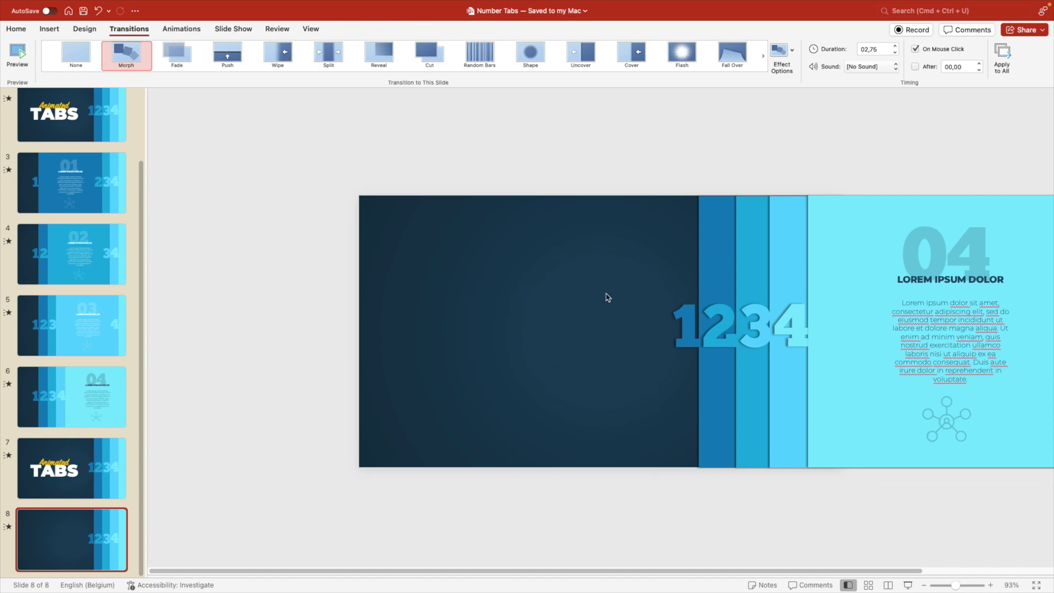
{"action": "left_click", "coordinate": [733, 270]}
{"action": "left_click", "coordinate": [81, 59]}
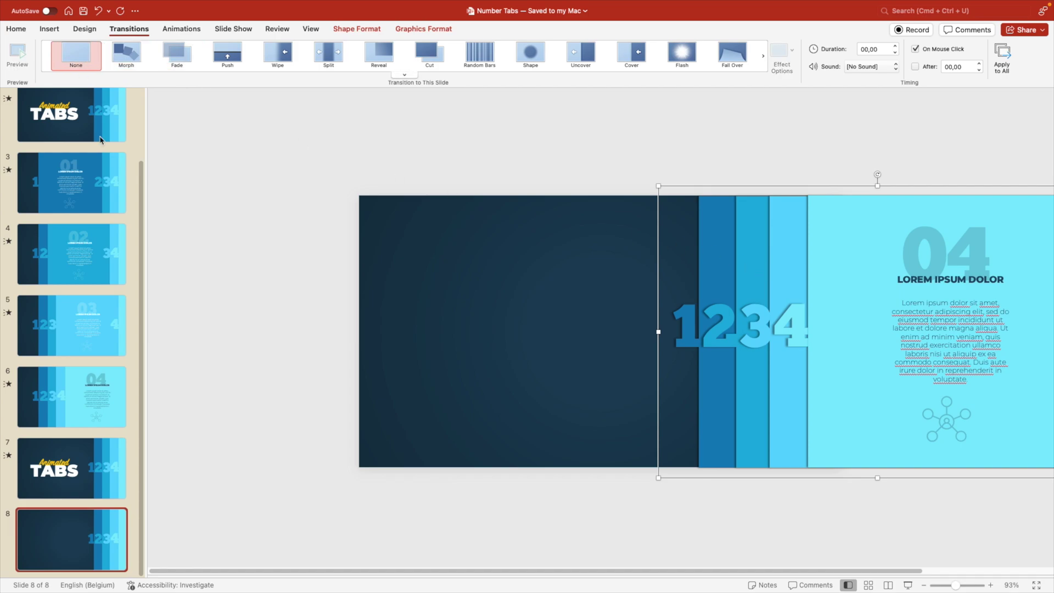
{"action": "left_click", "coordinate": [606, 349]}
{"action": "left_click_drag", "start_coordinate": [712, 234], "coordinate": [617, 227]}
{"action": "key", "text": "super+z"}
{"action": "left_click", "coordinate": [181, 29]}
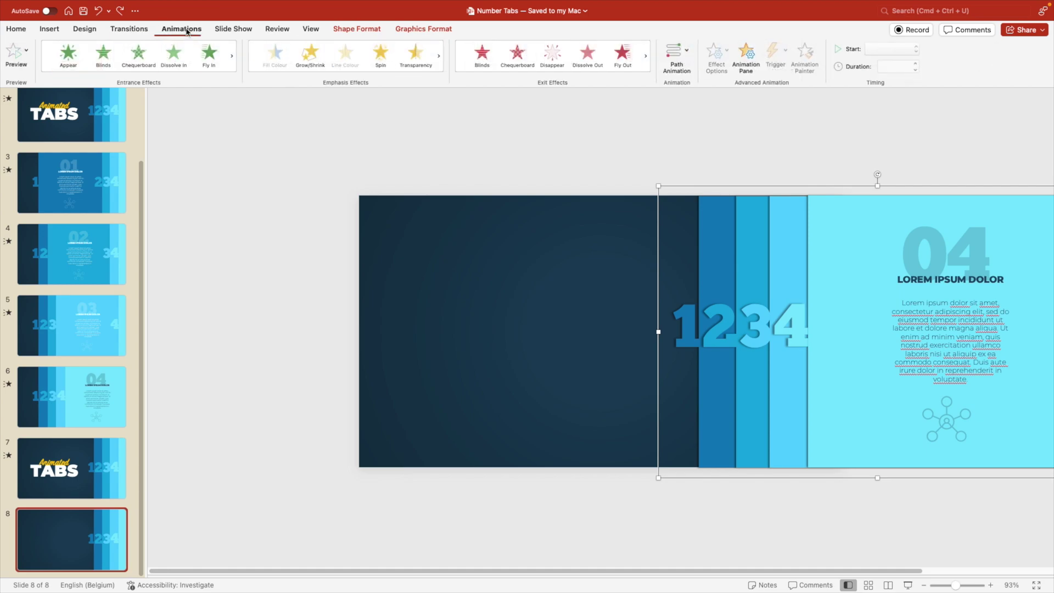
Add a Lines motion path to the tabs group and drag its end point left past the slide centre.
{"action": "left_click", "coordinate": [686, 53]}
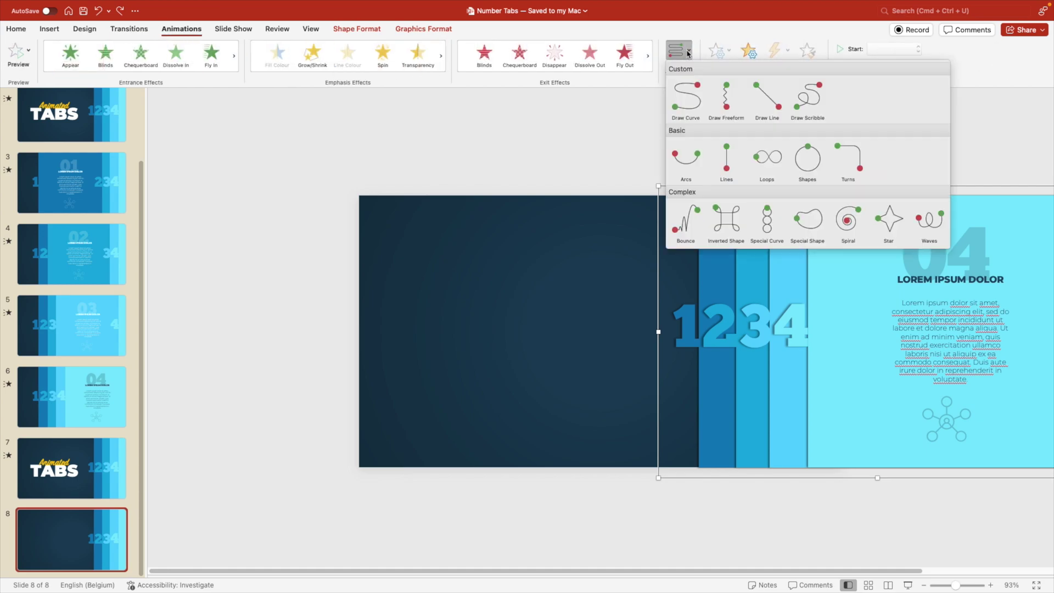
{"action": "left_click", "coordinate": [724, 166]}
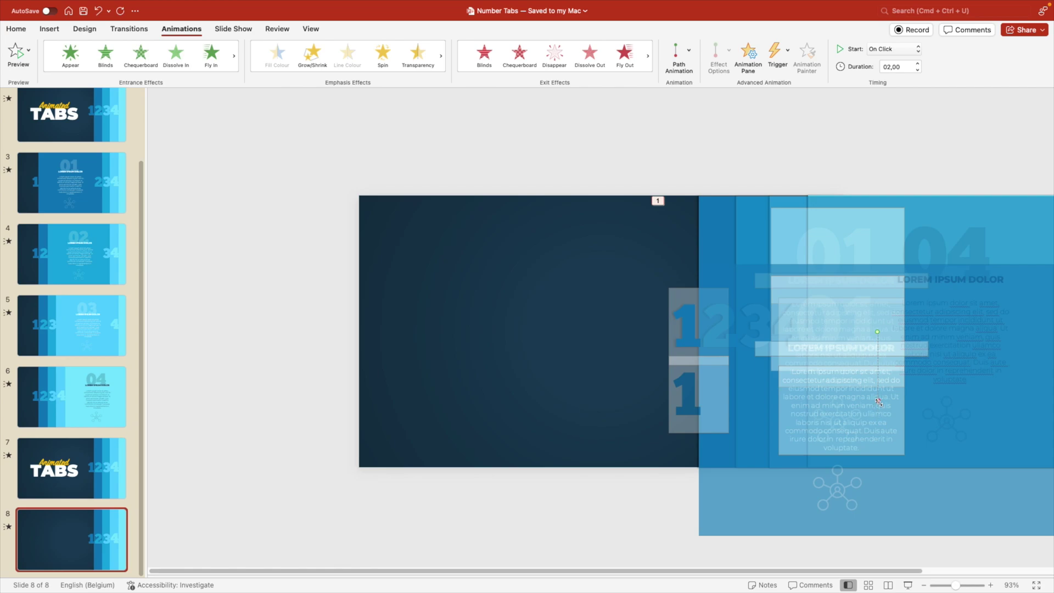
{"action": "left_click_drag", "start_coordinate": [878, 401], "coordinate": [606, 331]}
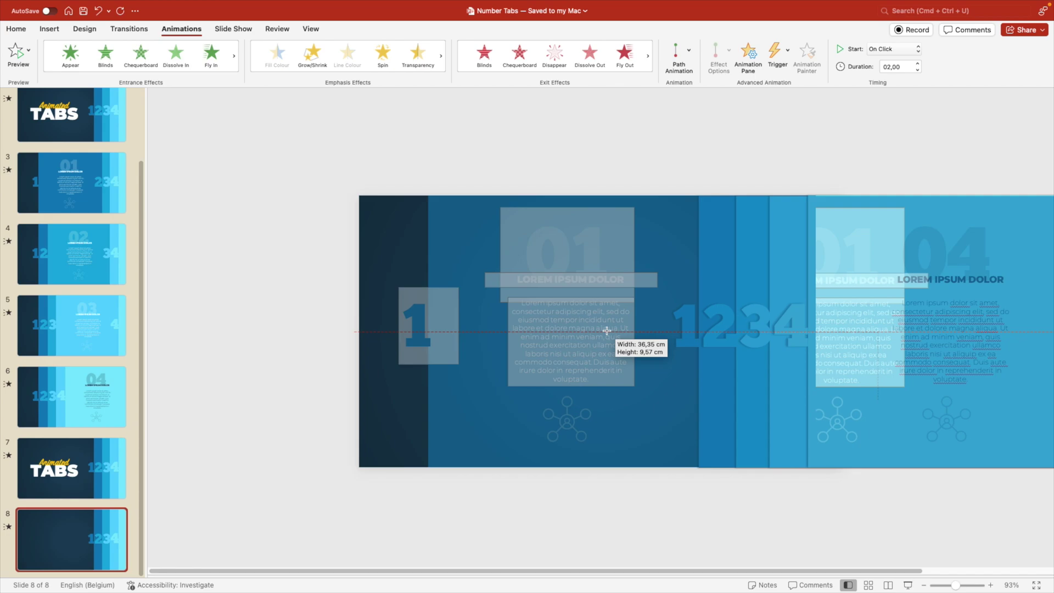
{"action": "left_click_drag", "start_coordinate": [606, 330], "coordinate": [602, 330]}
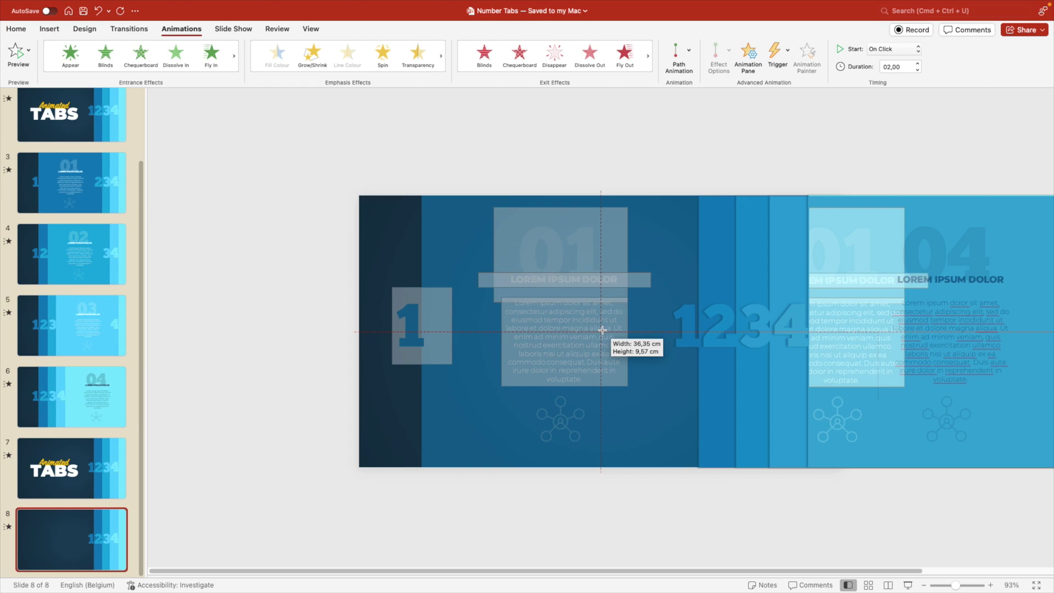
{"action": "left_click_drag", "start_coordinate": [602, 331], "coordinate": [603, 330]}
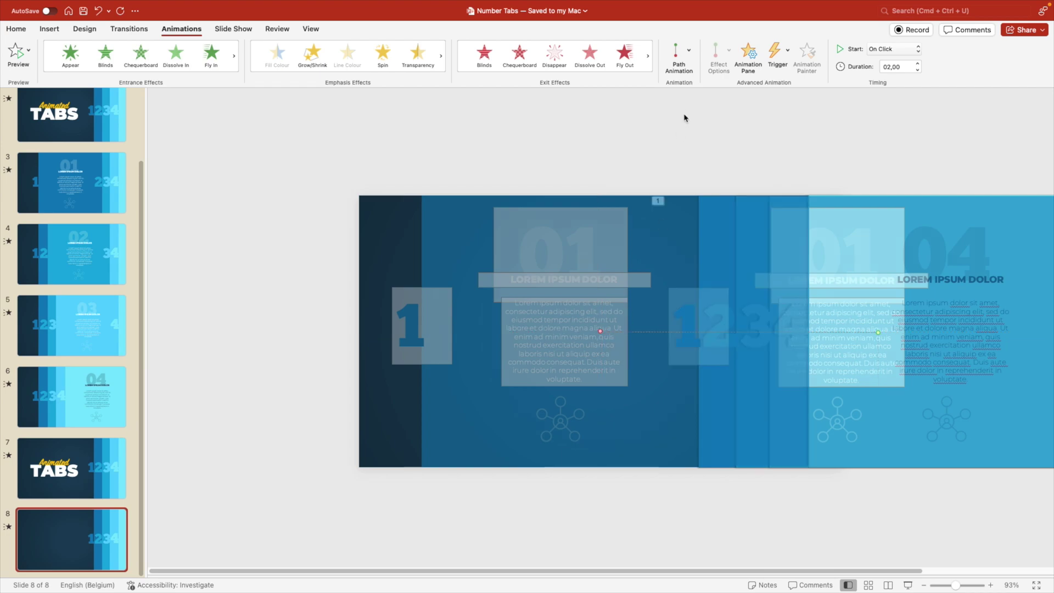
{"action": "left_click", "coordinate": [692, 143]}
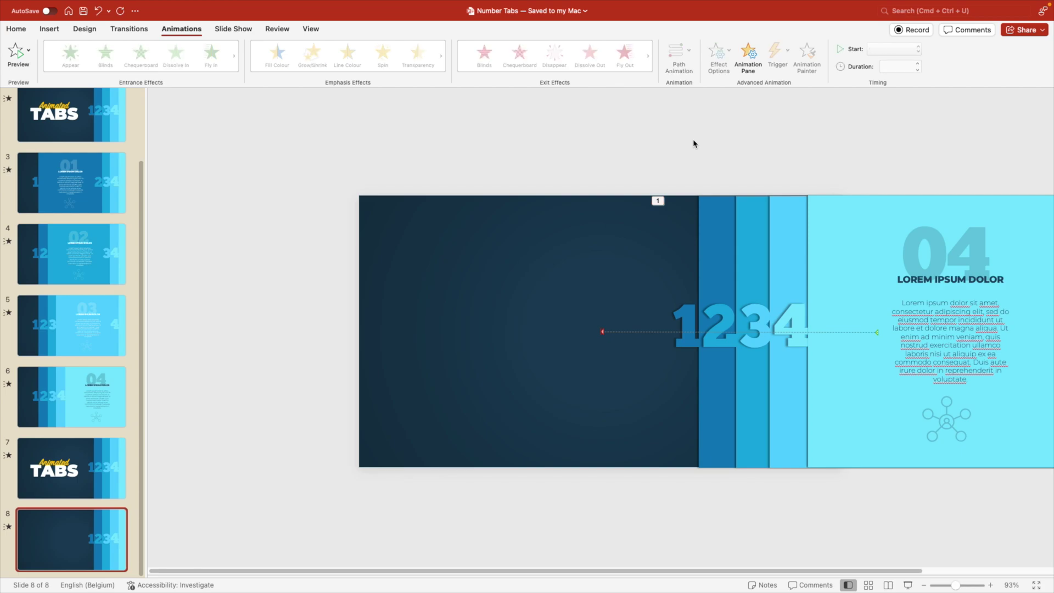
Copy the leftward motion path with Animation Painter onto the other tab groups, numbered 1 to 4.
{"action": "left_click", "coordinate": [706, 225]}
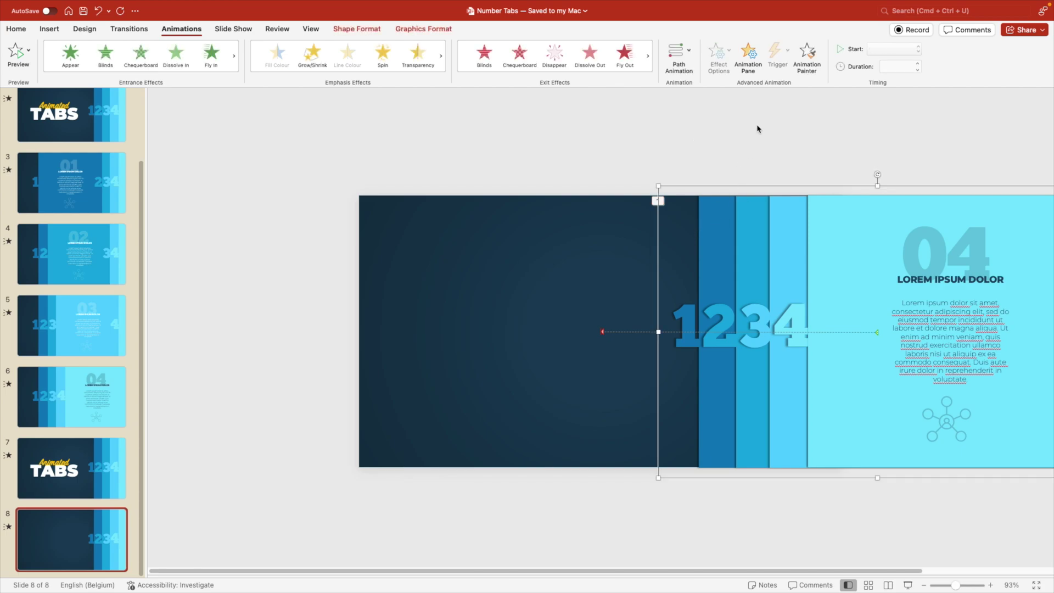
{"action": "left_click", "coordinate": [810, 55]}
{"action": "left_click", "coordinate": [747, 260]}
{"action": "left_click", "coordinate": [748, 268]}
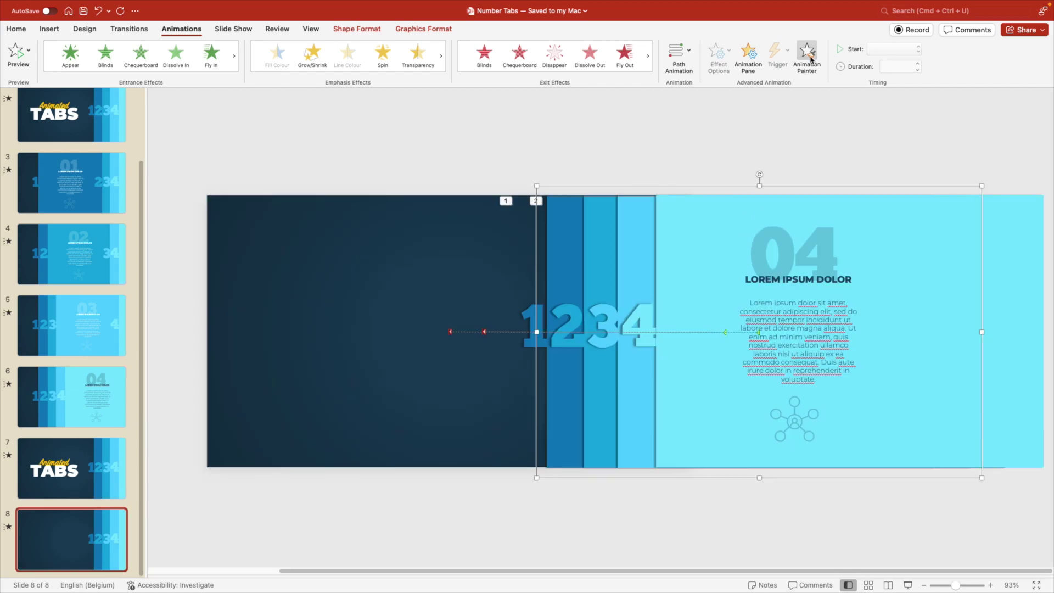
{"action": "left_click", "coordinate": [809, 54]}
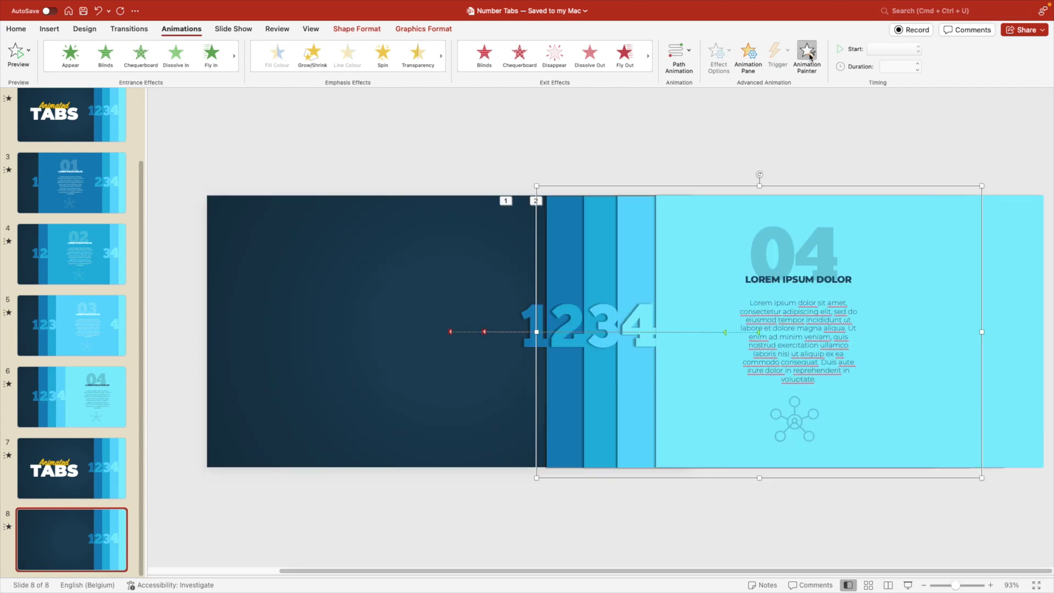
{"action": "left_click", "coordinate": [630, 270]}
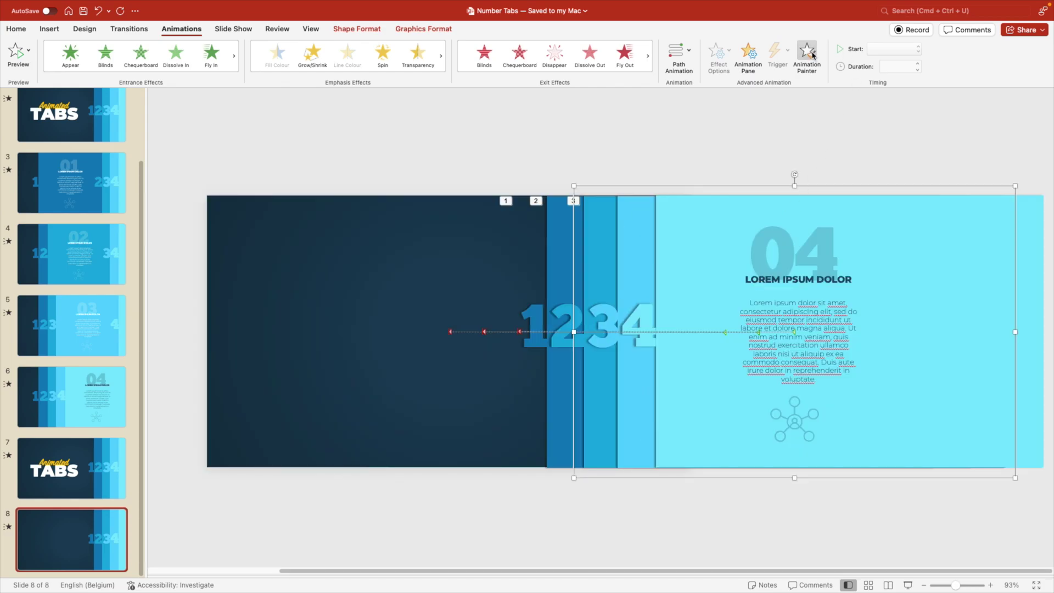
{"action": "left_click", "coordinate": [813, 55]}
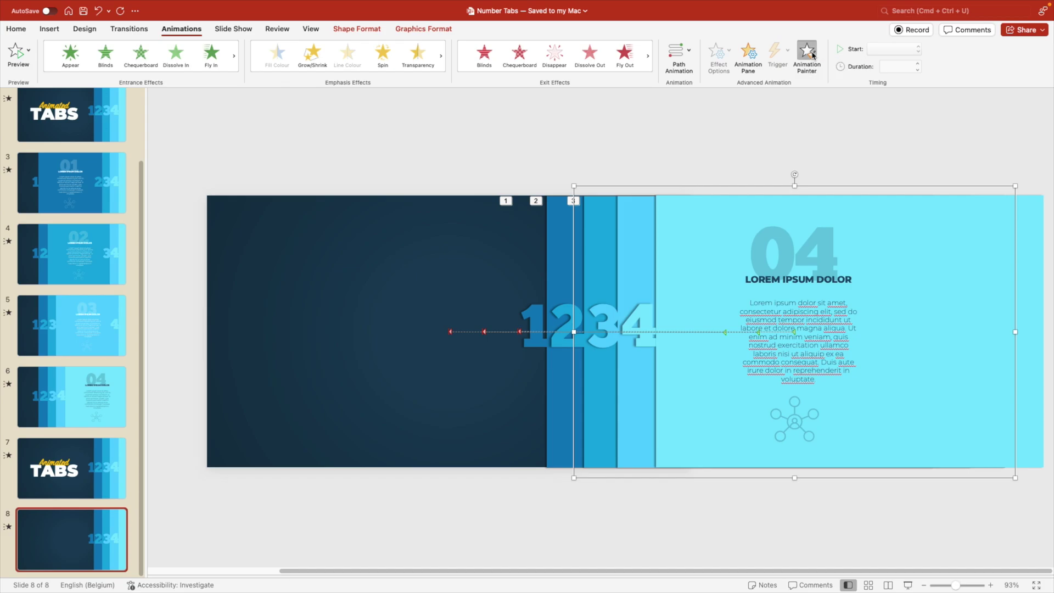
{"action": "left_click", "coordinate": [667, 291]}
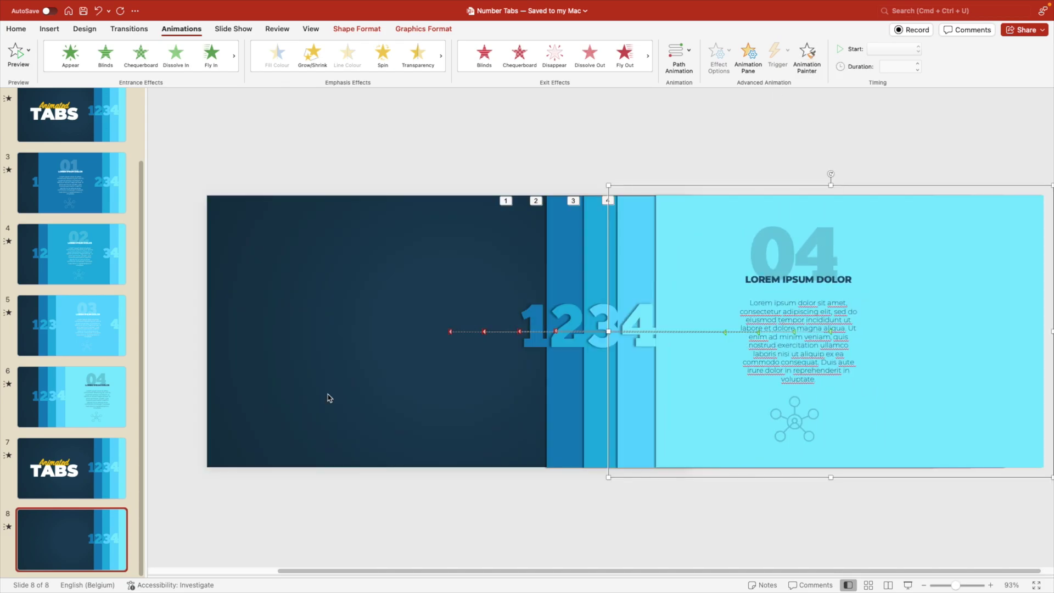
{"action": "left_click", "coordinate": [737, 514]}
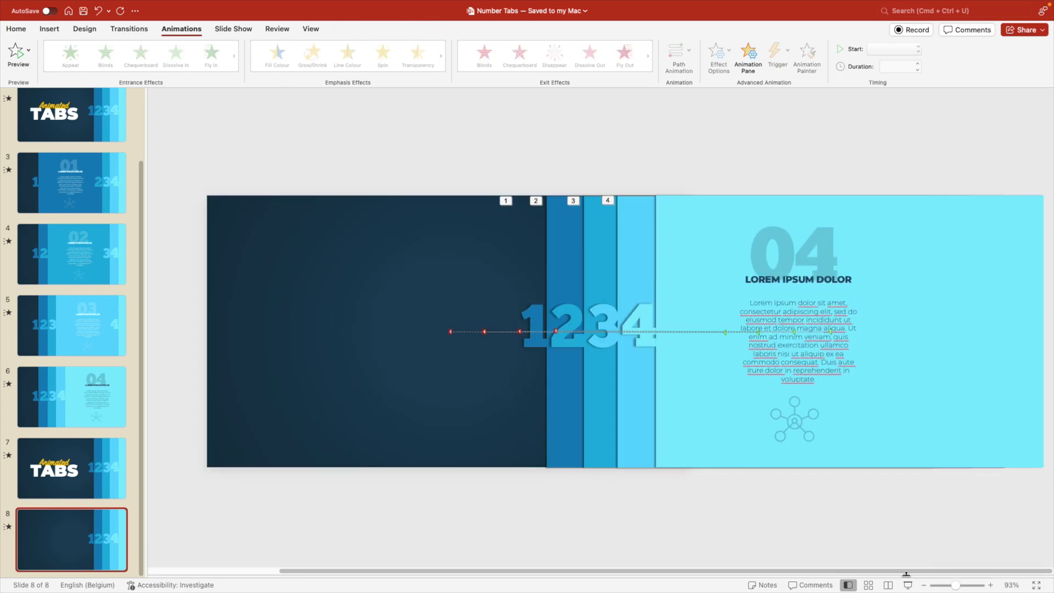